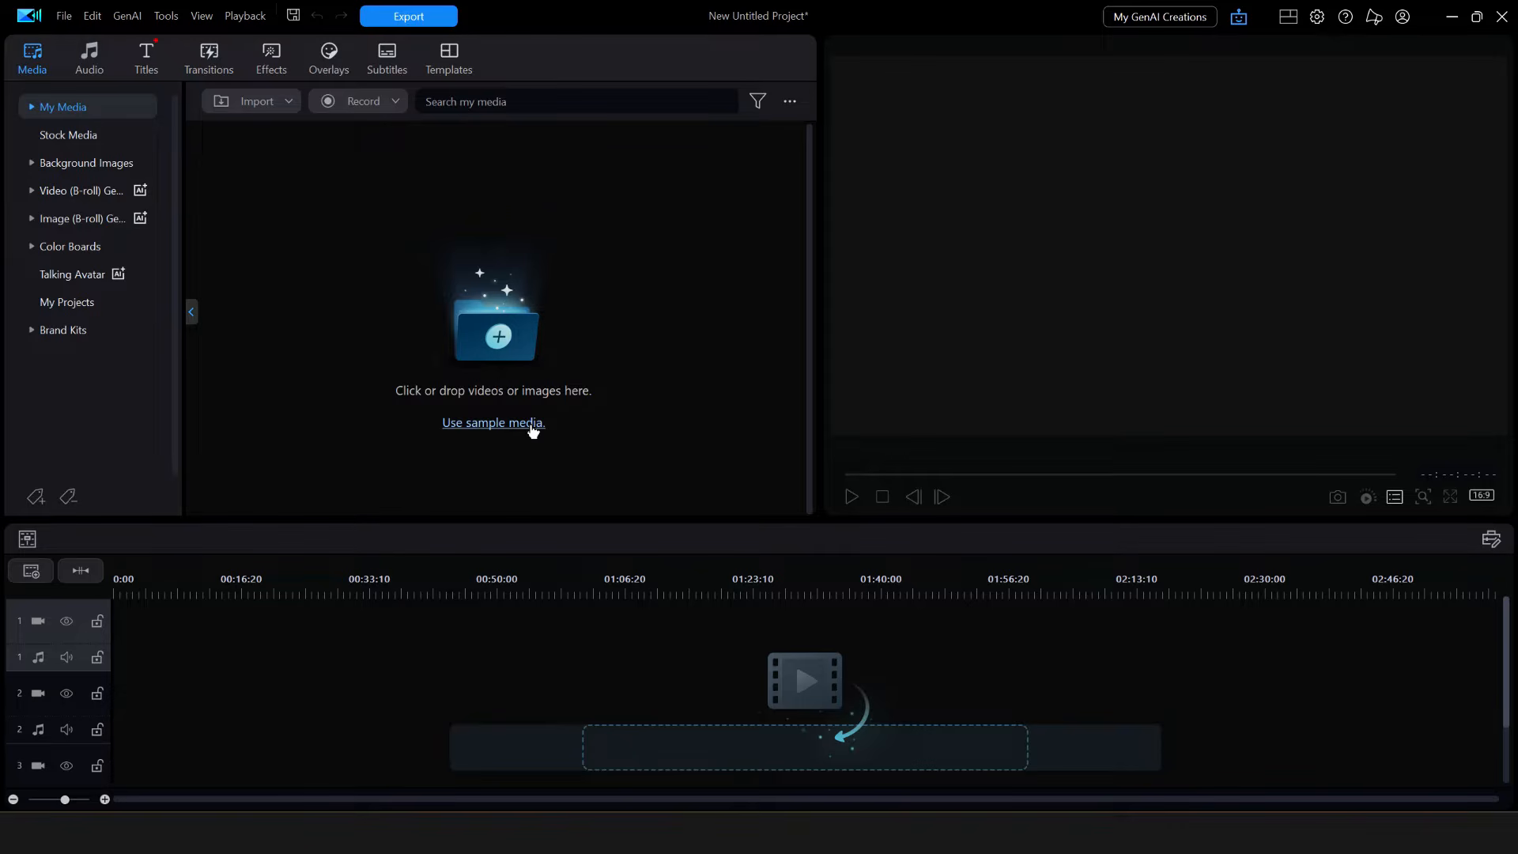
- Load PowerDirector's sample clips into the media library and scroll through the imported items
{"action": "left_click", "coordinate": [532, 425]}
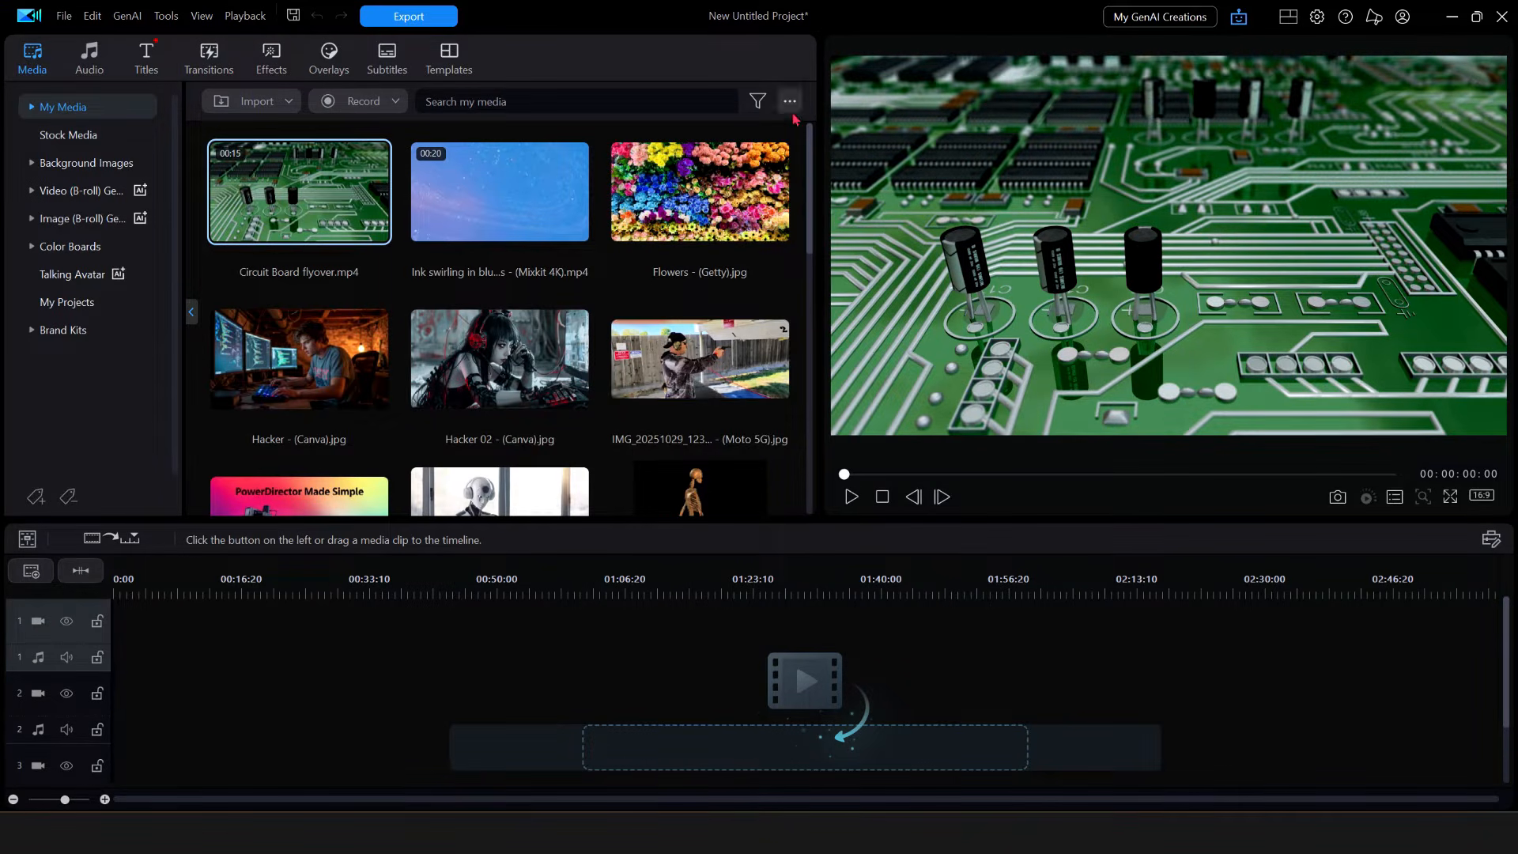
{"action": "scroll", "coordinate": [805, 206], "scroll_direction": "down", "scroll_amount": 3}
{"action": "scroll", "coordinate": [798, 342], "scroll_direction": "down", "scroll_amount": 5}
{"action": "scroll", "coordinate": [811, 340], "scroll_direction": "up", "scroll_amount": 5}
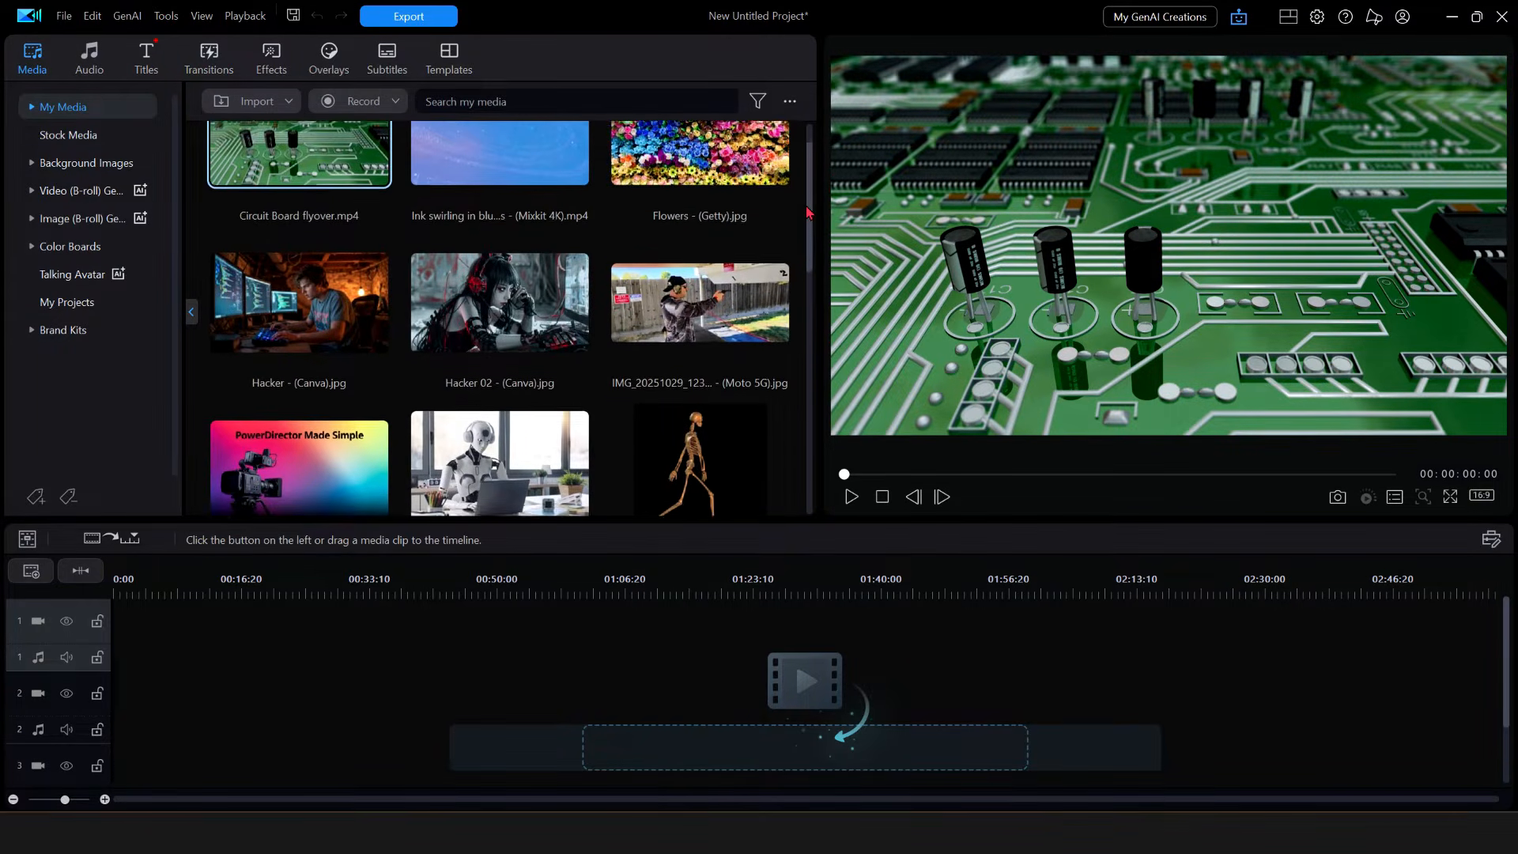
{"action": "scroll", "coordinate": [808, 212], "scroll_direction": "down", "scroll_amount": 2}
{"action": "scroll", "coordinate": [809, 158], "scroll_direction": "up", "scroll_amount": 3}
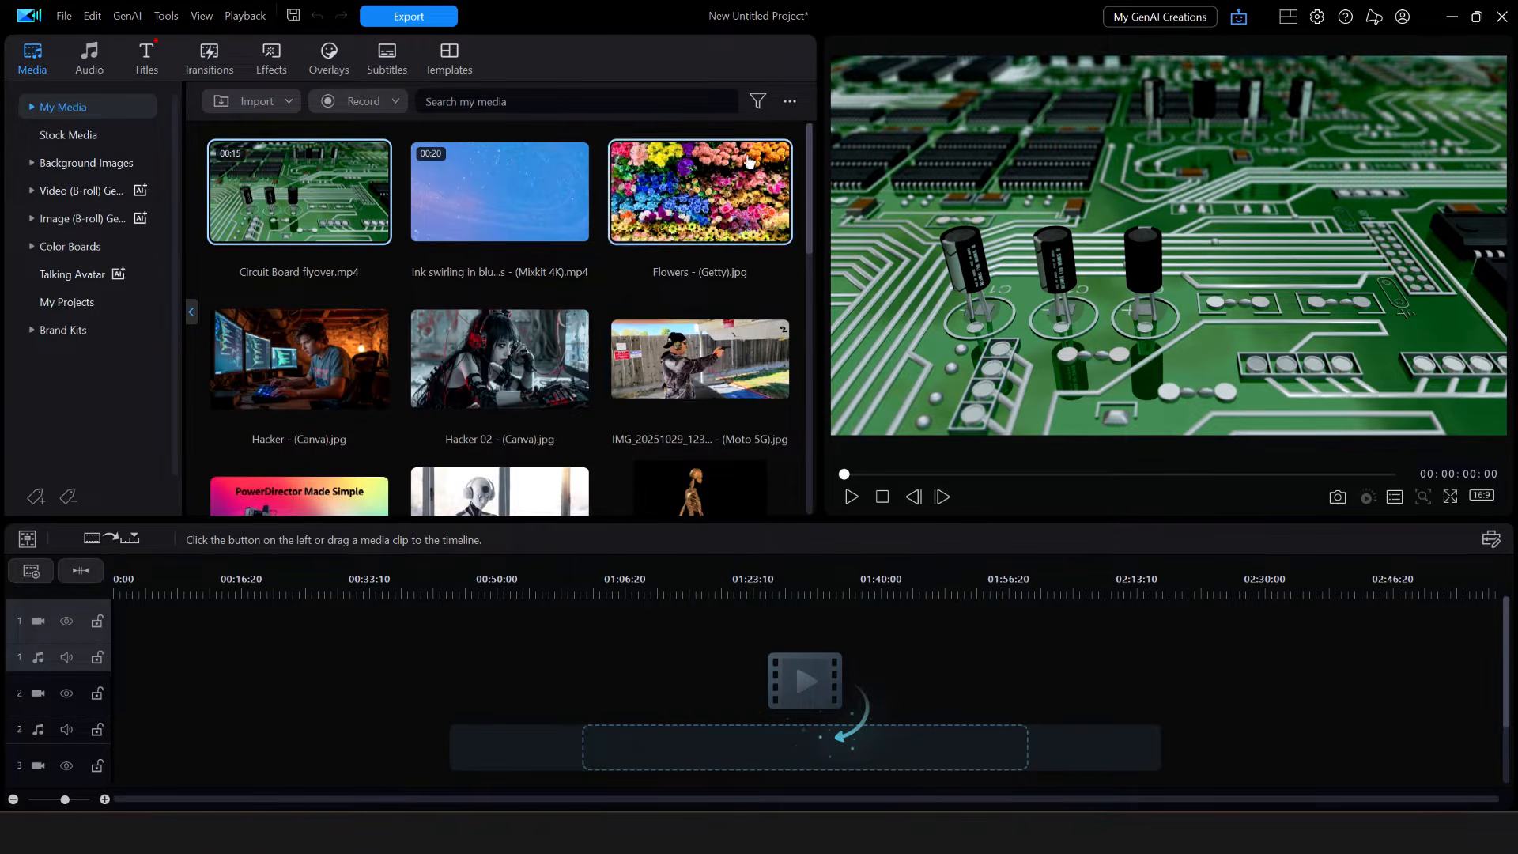
- Switch the media library to Extra Large Icons view
{"action": "left_click", "coordinate": [791, 101]}
{"action": "mouse_move", "coordinate": [845, 131]}
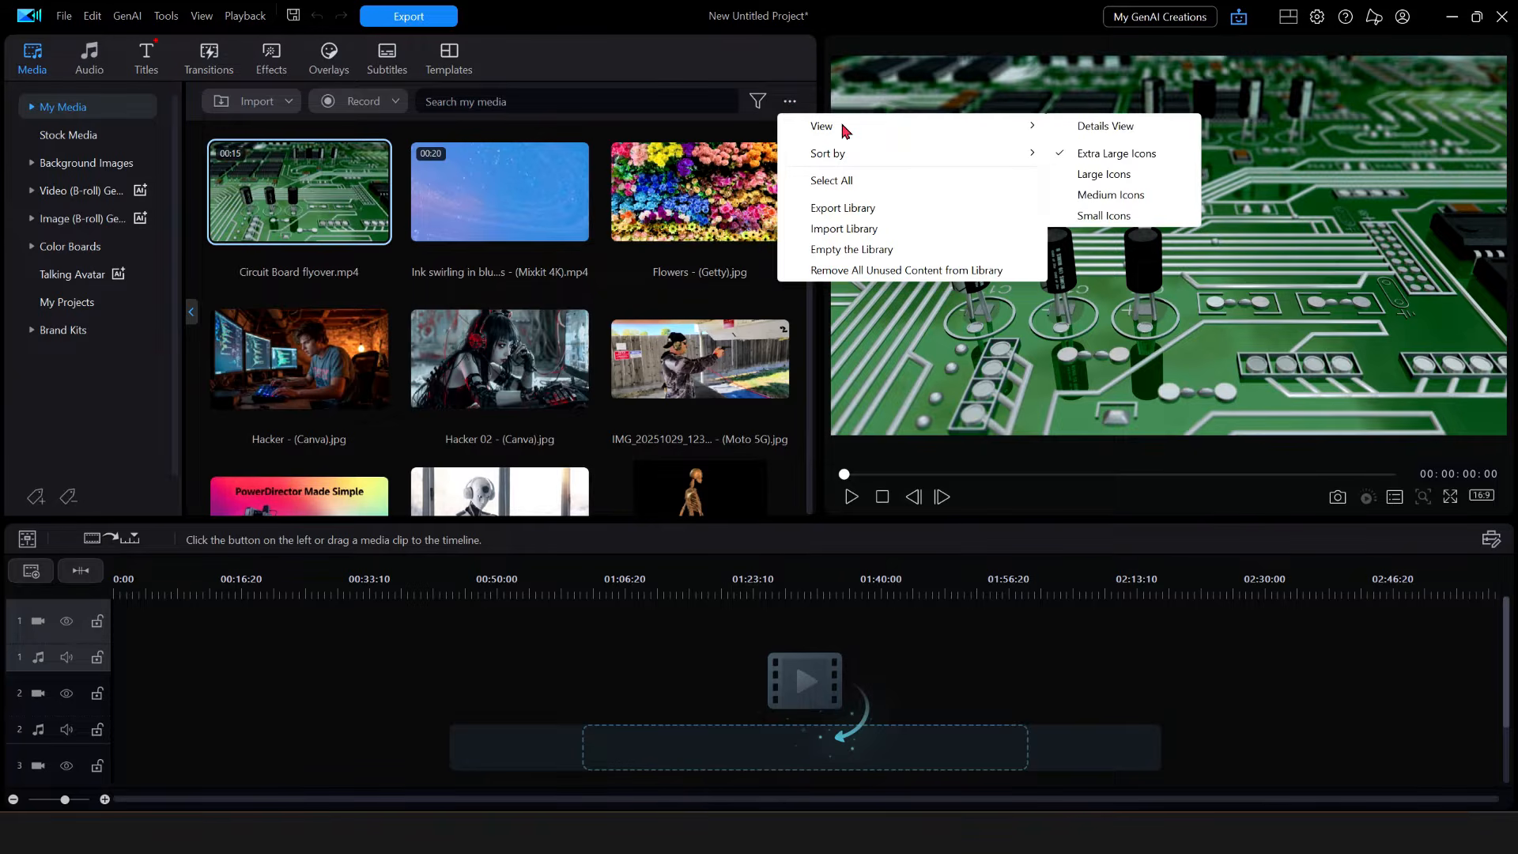
{"action": "left_click", "coordinate": [1096, 155]}
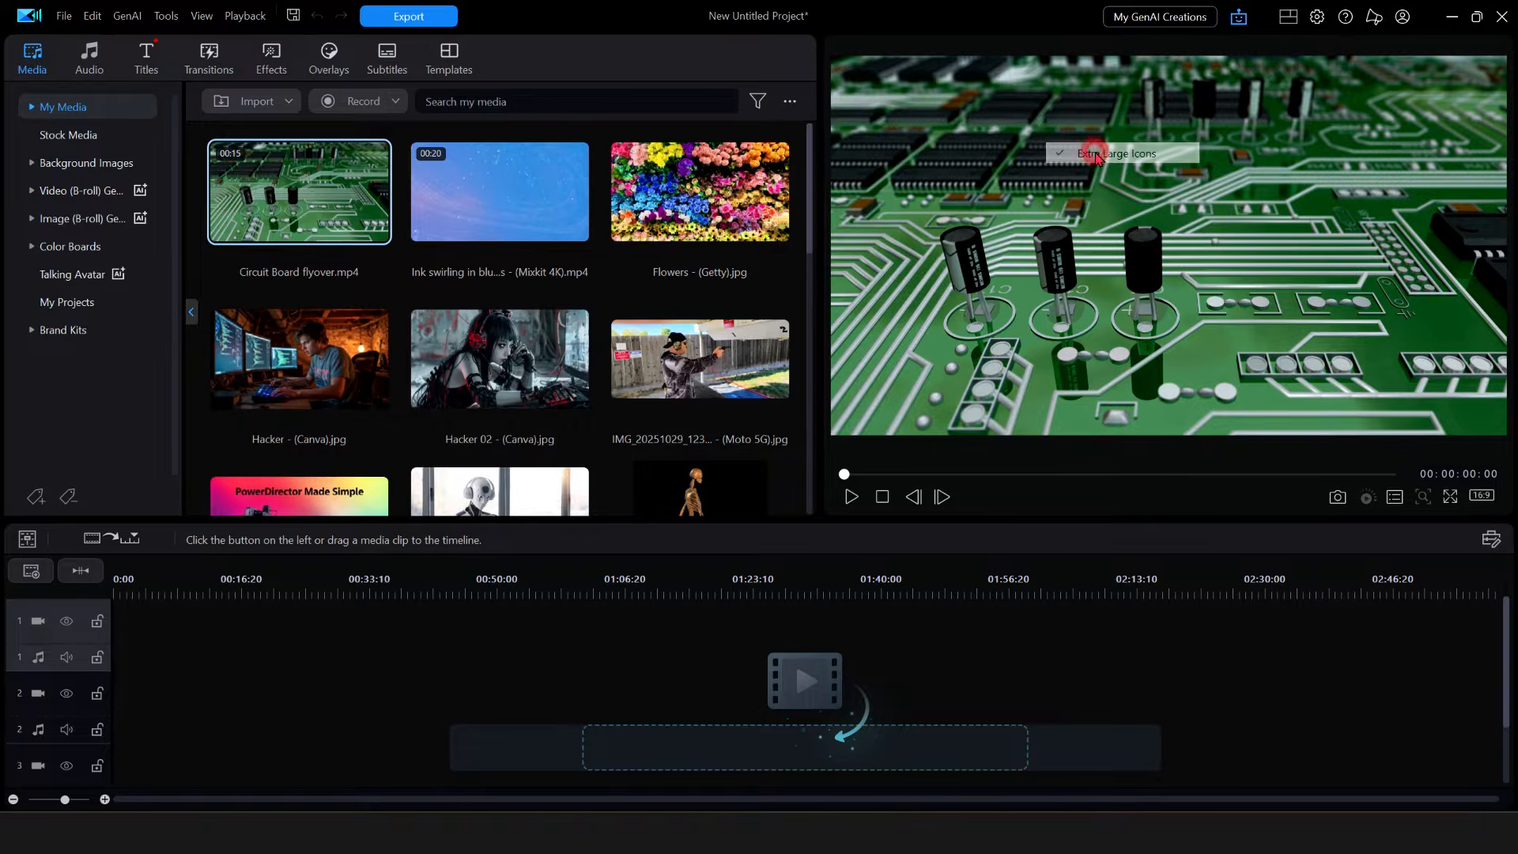
{"action": "left_click_drag", "start_coordinate": [809, 187], "coordinate": [796, 108]}
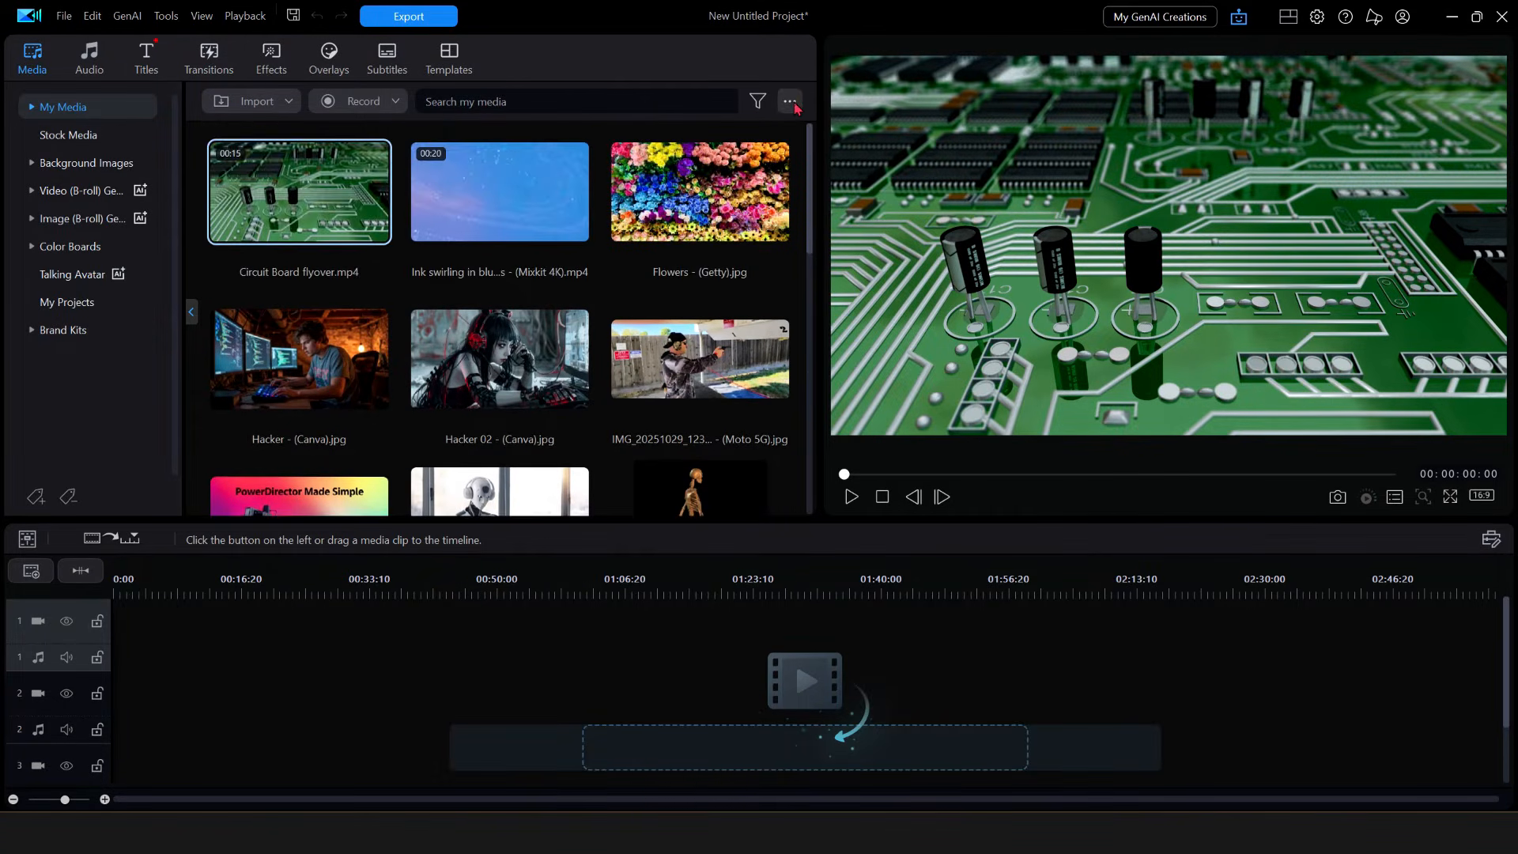
- Sort the media library by Type
{"action": "left_click", "coordinate": [794, 105]}
{"action": "mouse_move", "coordinate": [843, 158]}
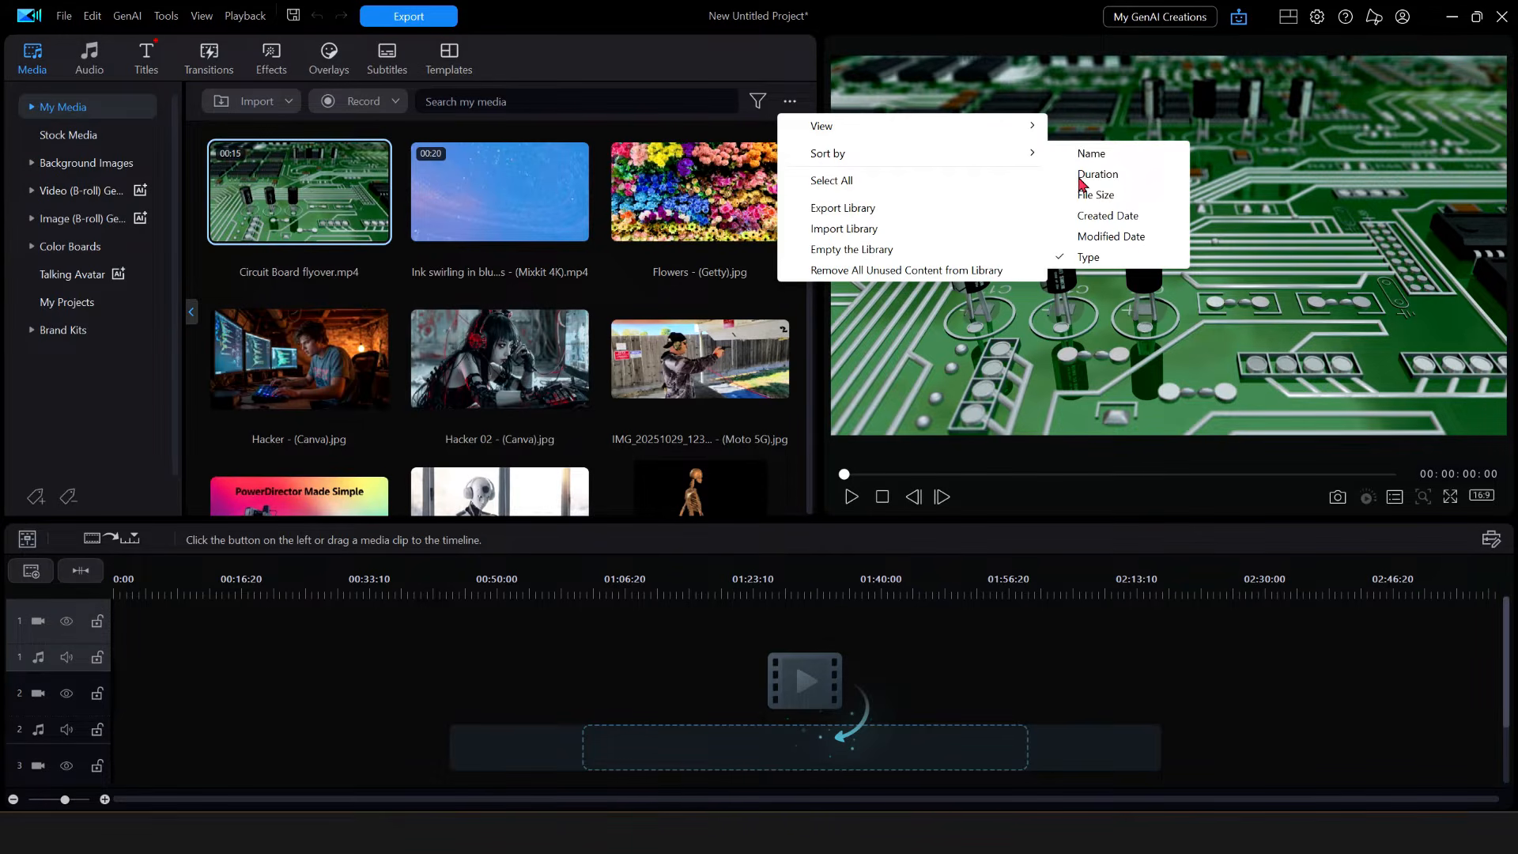
{"action": "left_click", "coordinate": [1085, 259]}
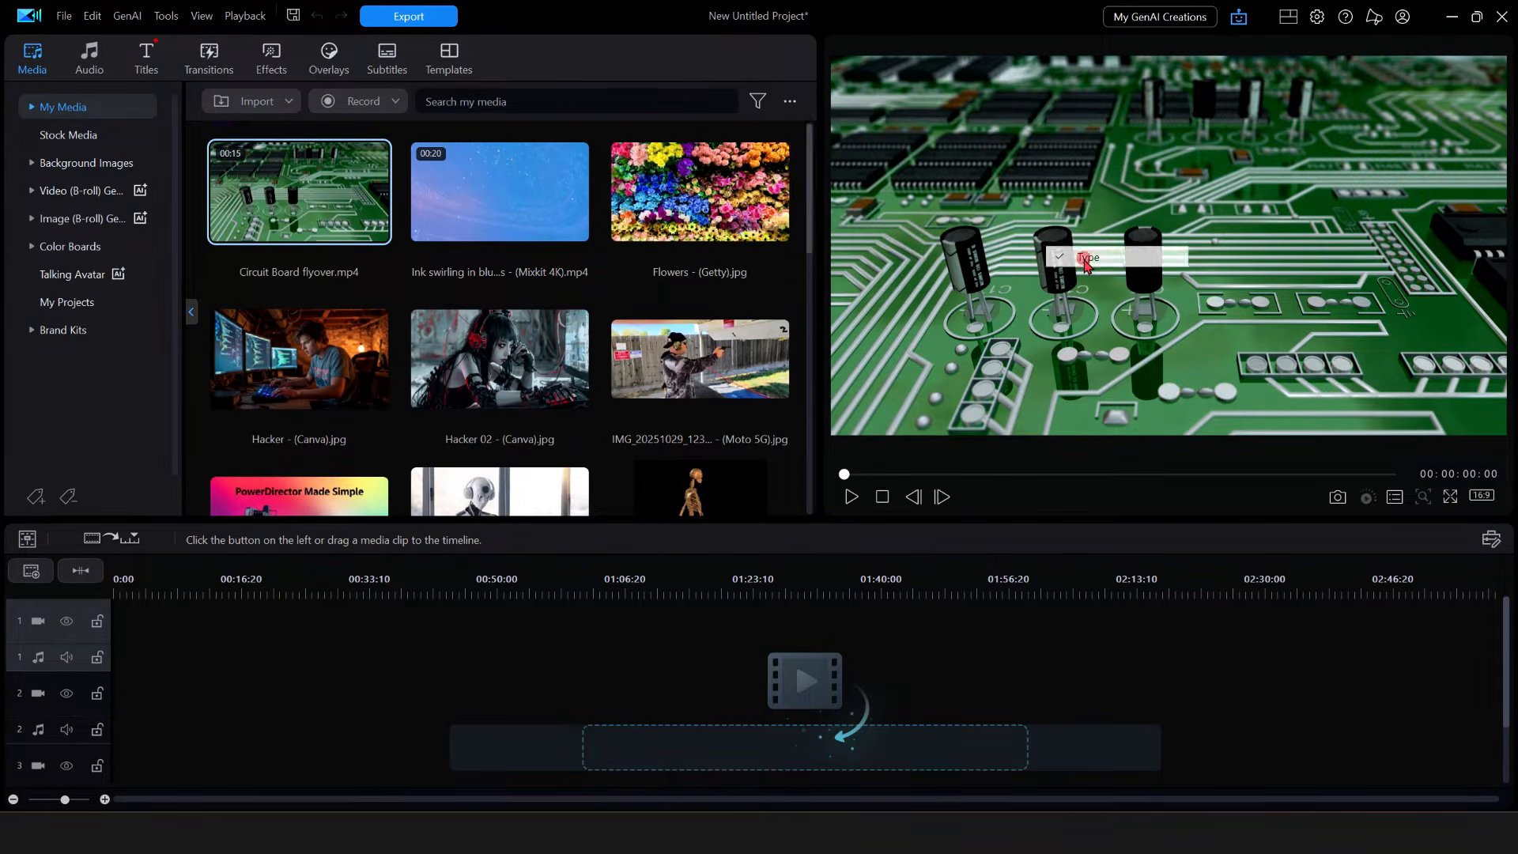
- Open the folder holding Untitled - (Canva).png in File Explorer and move the window aside
{"action": "left_click_drag", "start_coordinate": [812, 449], "coordinate": [806, 127]}
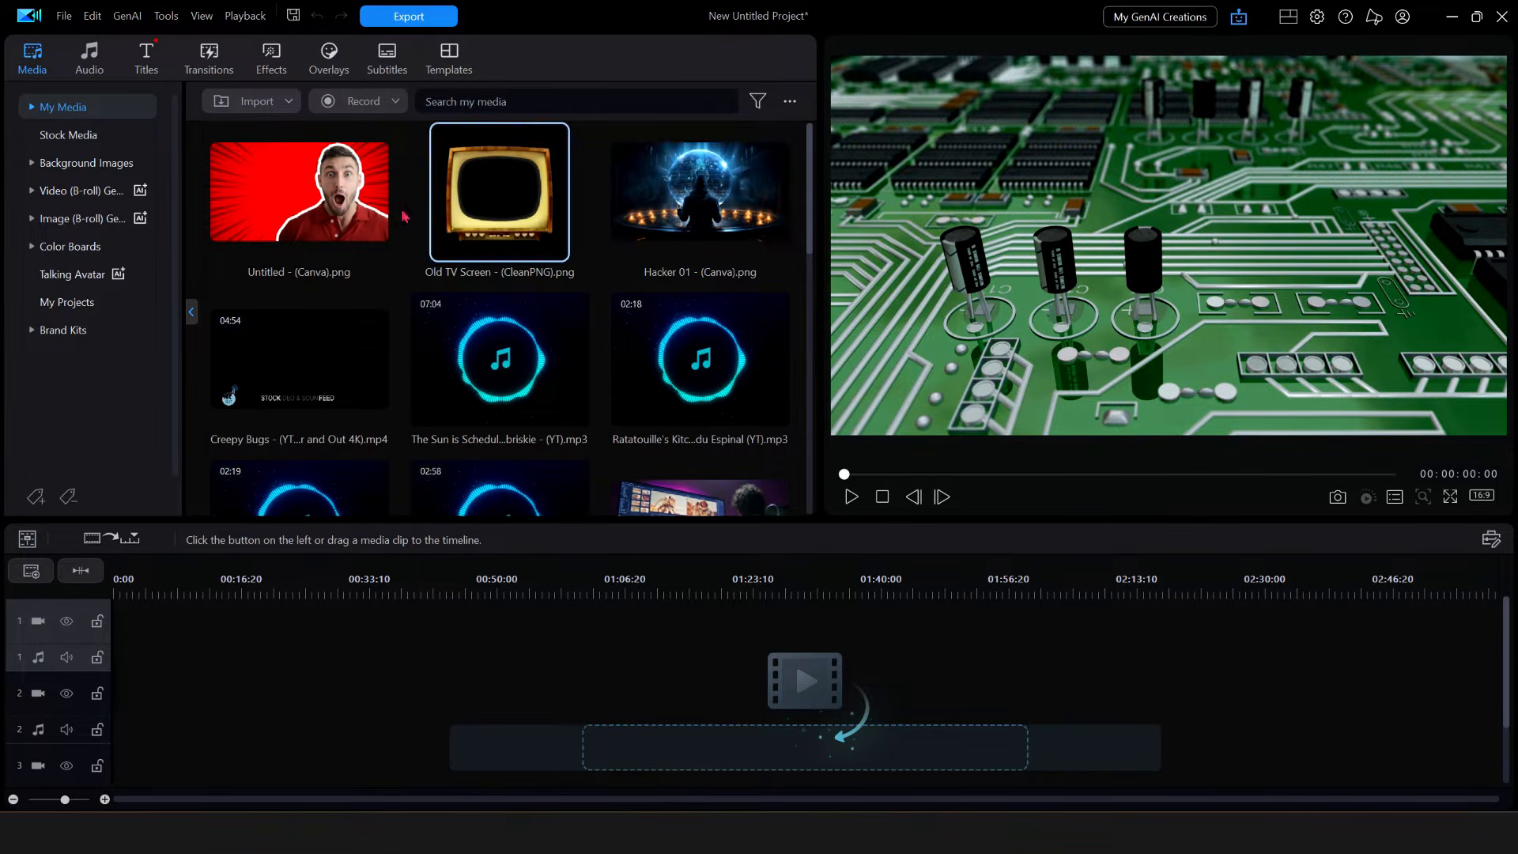
{"action": "right_click", "coordinate": [283, 194]}
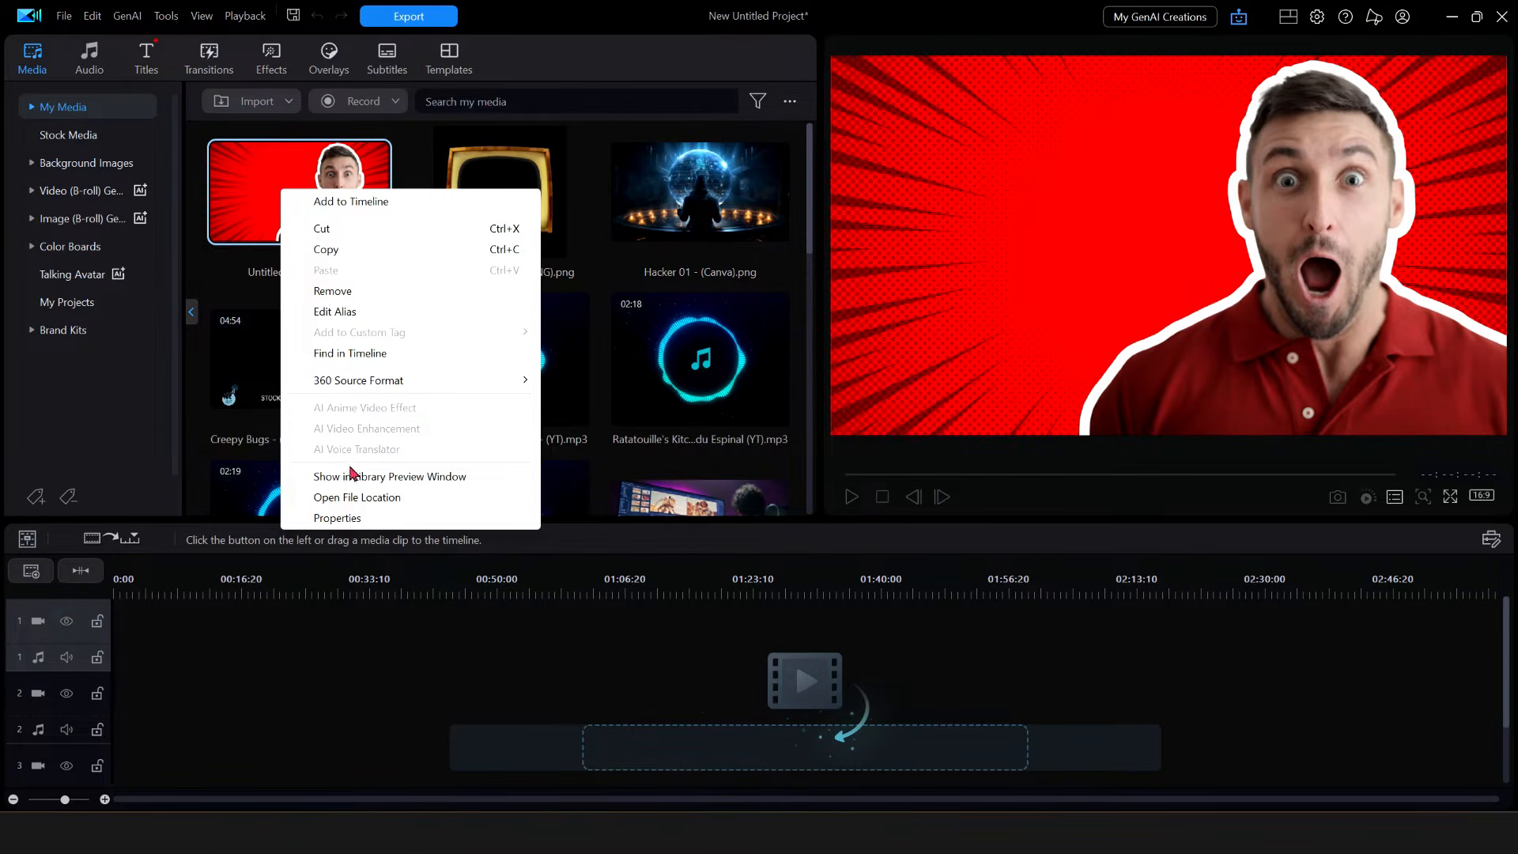
{"action": "left_click", "coordinate": [359, 503]}
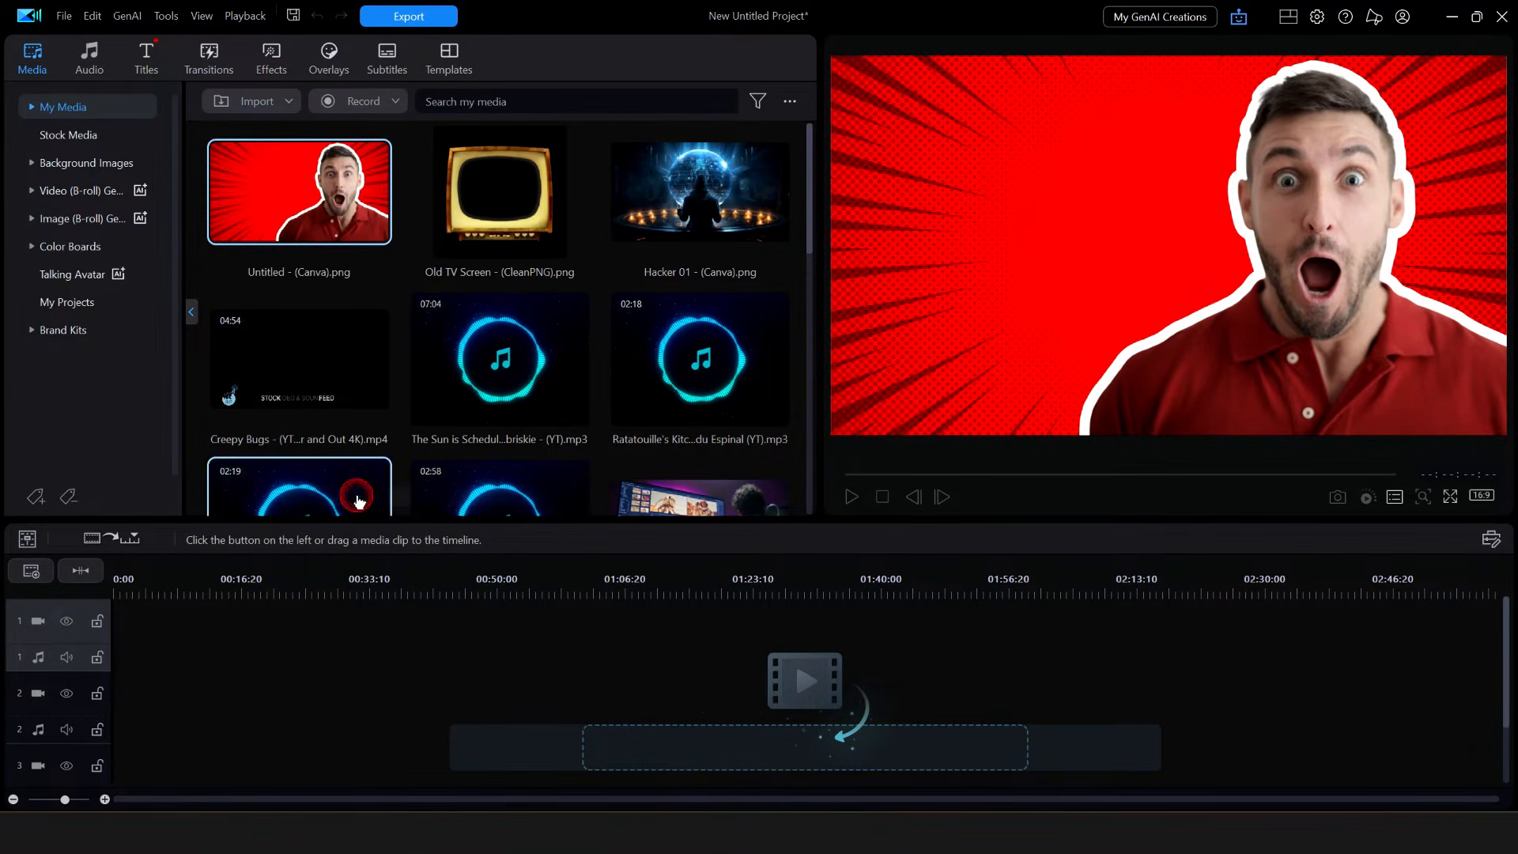
{"action": "left_click_drag", "start_coordinate": [901, 139], "coordinate": [798, 130]}
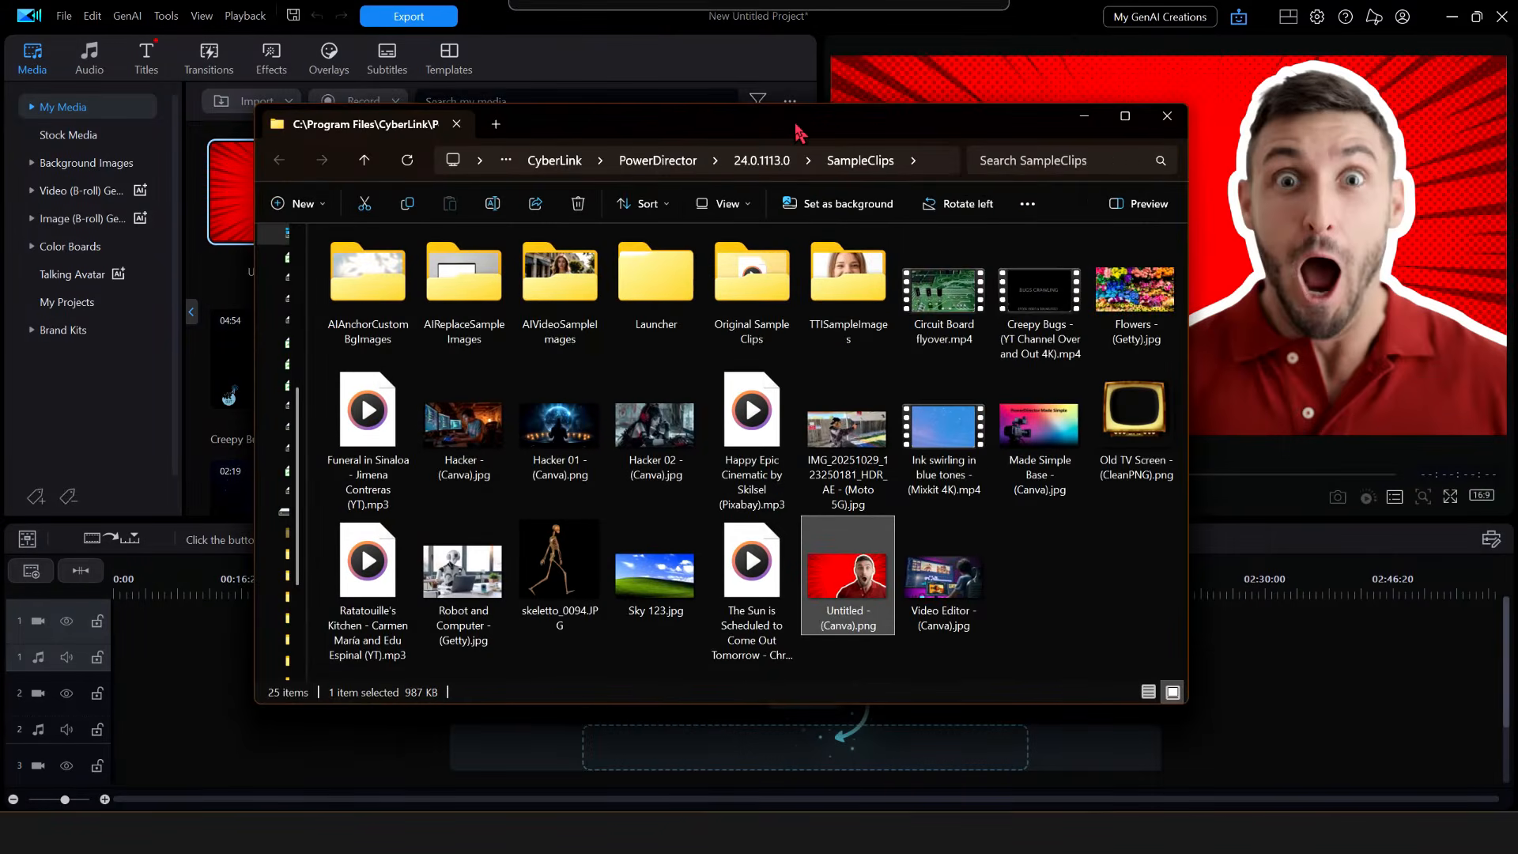
- Maximize File Explorer and navigate via 24.0.1113.0 and SampleClips into Original Sample Clips
{"action": "left_click", "coordinate": [1129, 116]}
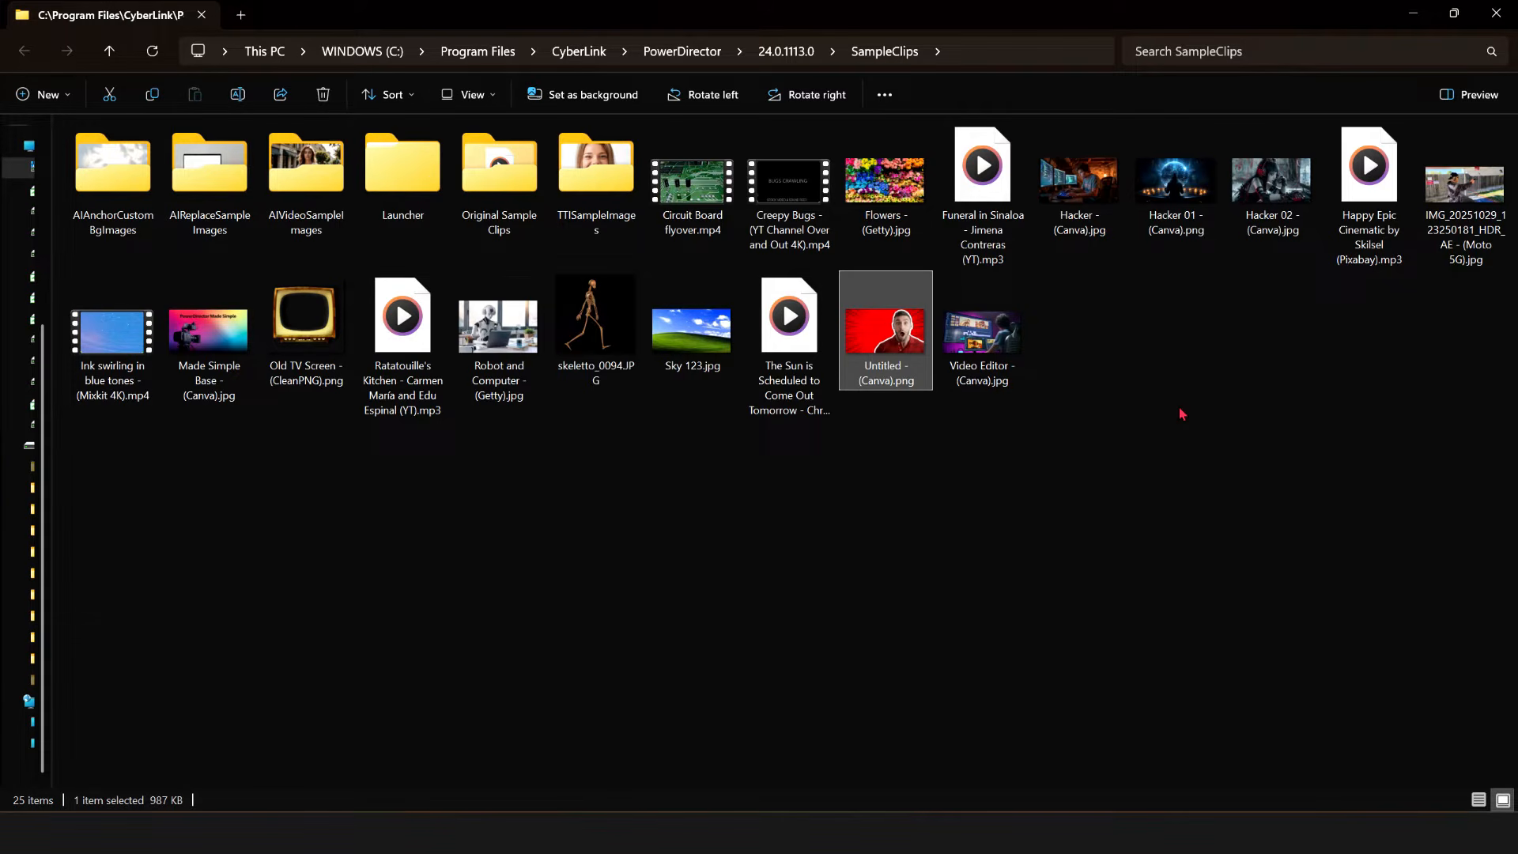
{"action": "left_click", "coordinate": [791, 51]}
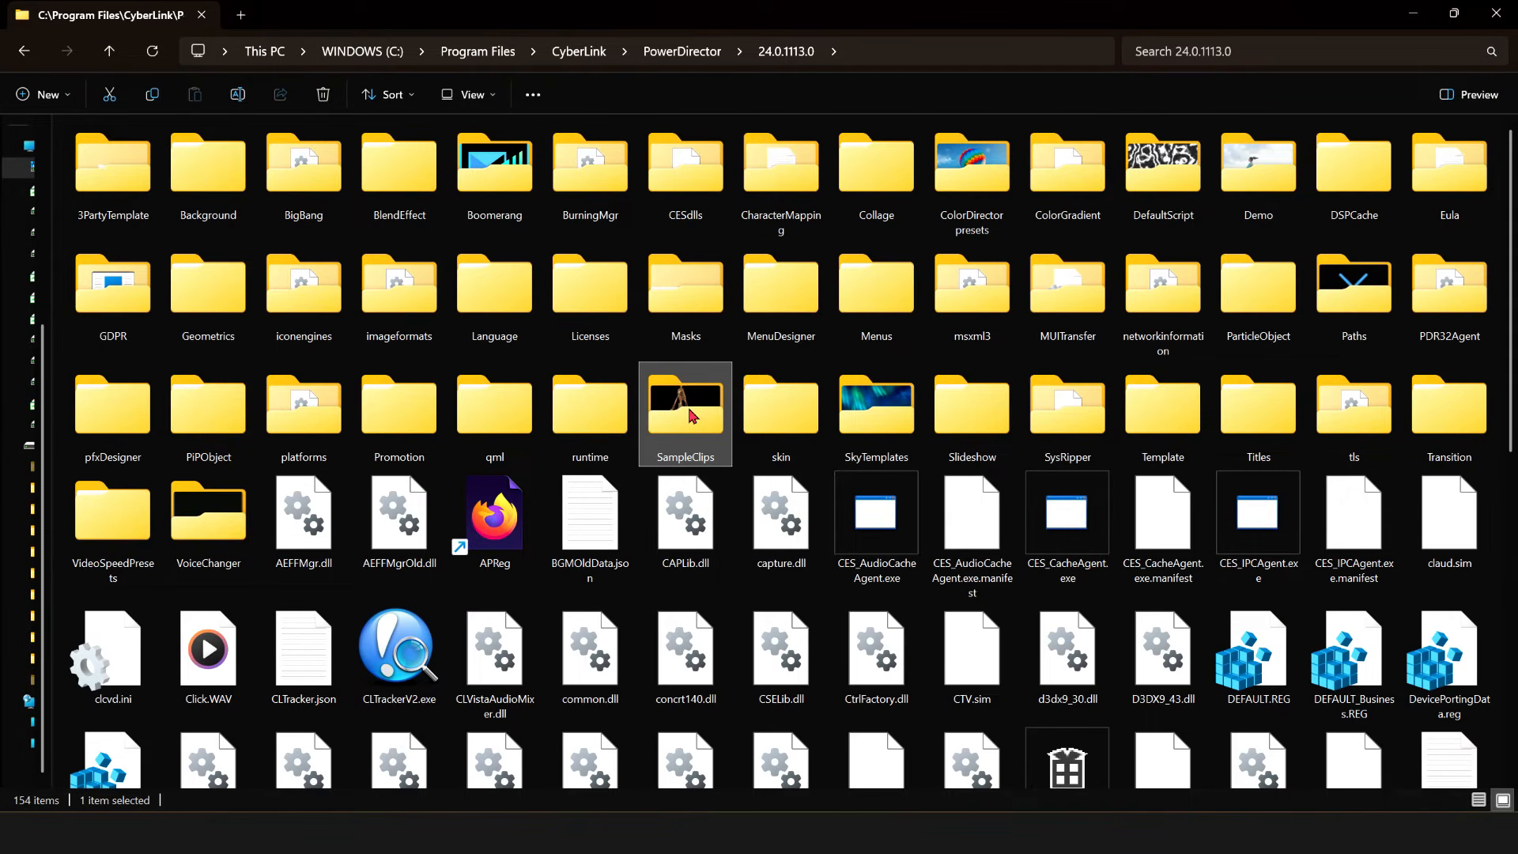
{"action": "double_click", "coordinate": [690, 413]}
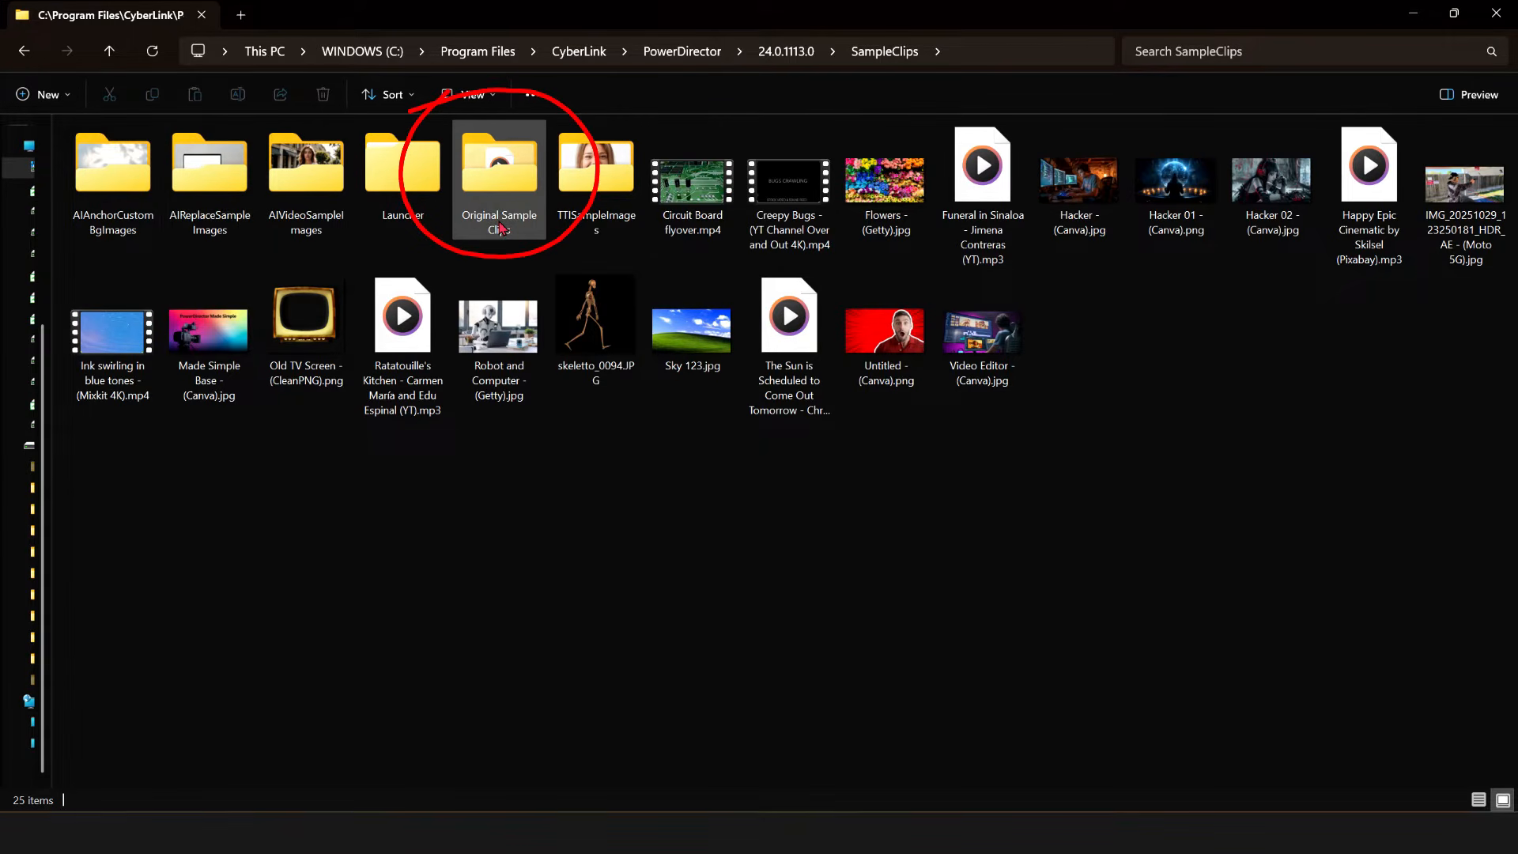
{"action": "mouse_move", "coordinate": [500, 227]}
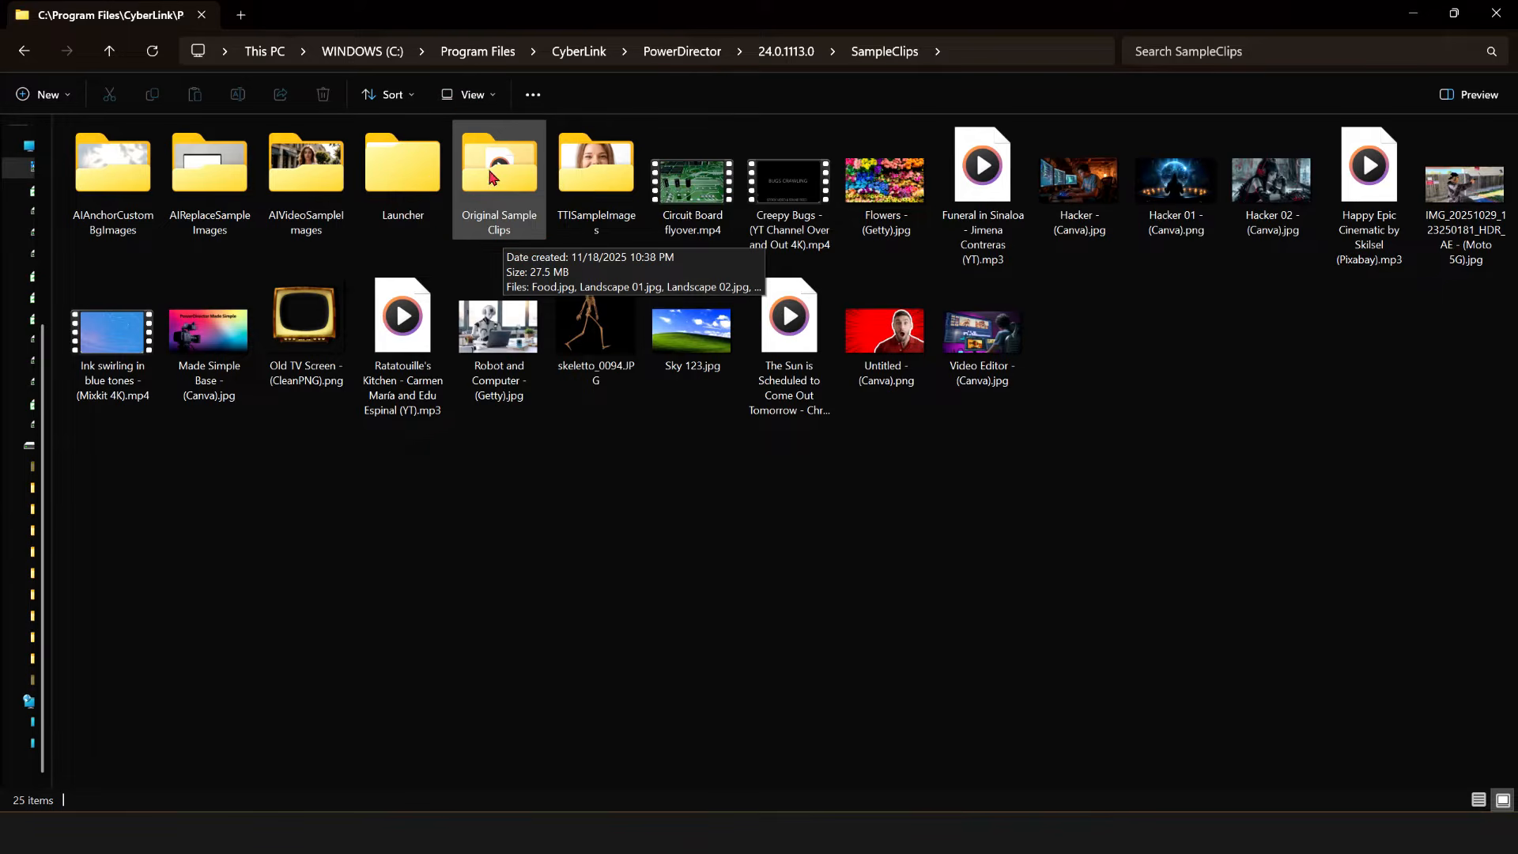
{"action": "double_click", "coordinate": [490, 176]}
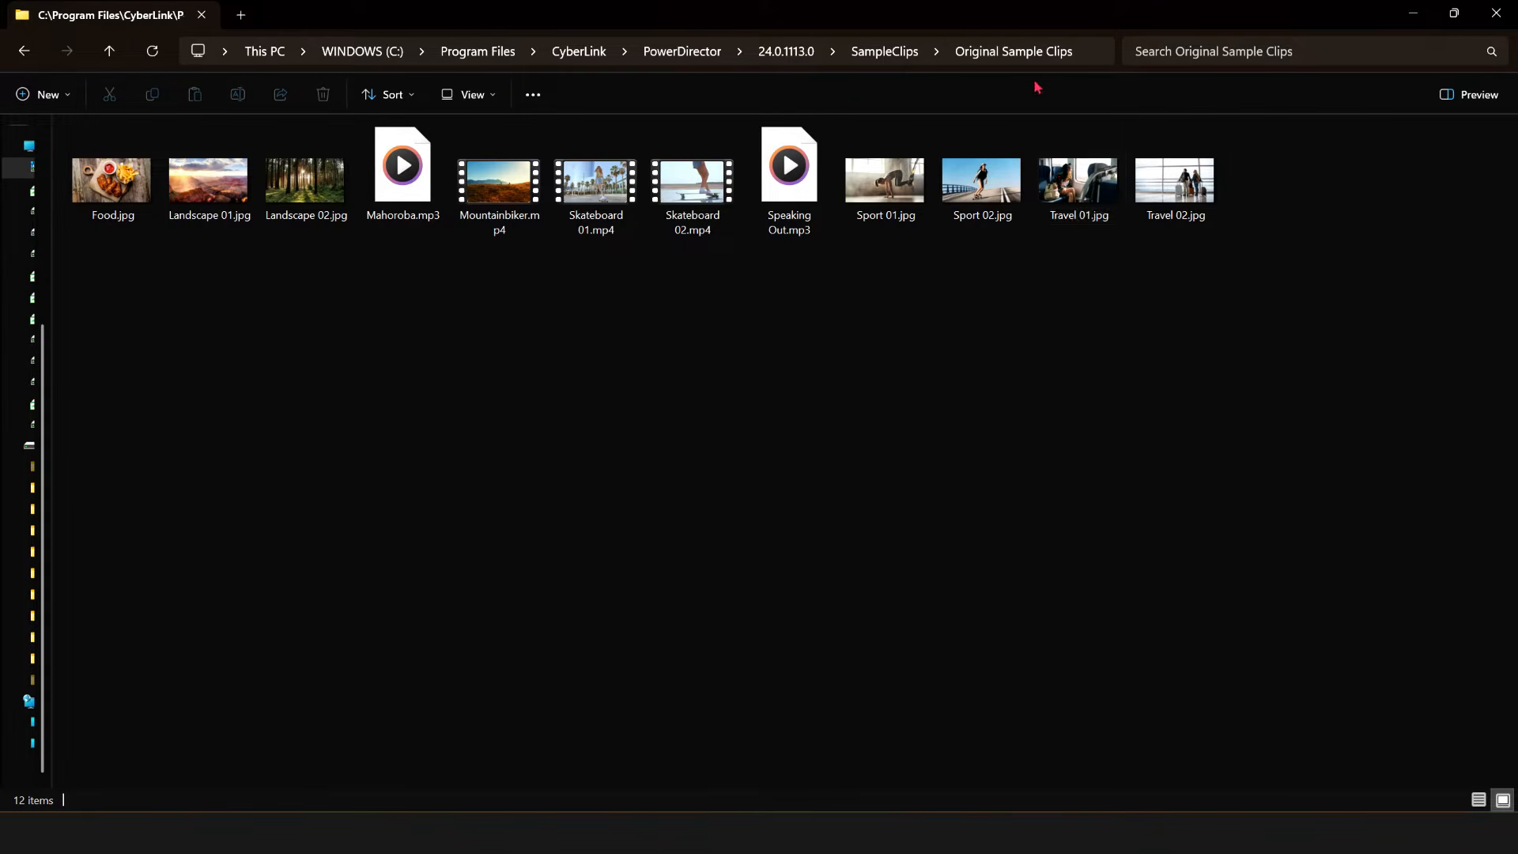
- Go back up to the SampleClips folder
{"action": "left_click", "coordinate": [903, 52]}
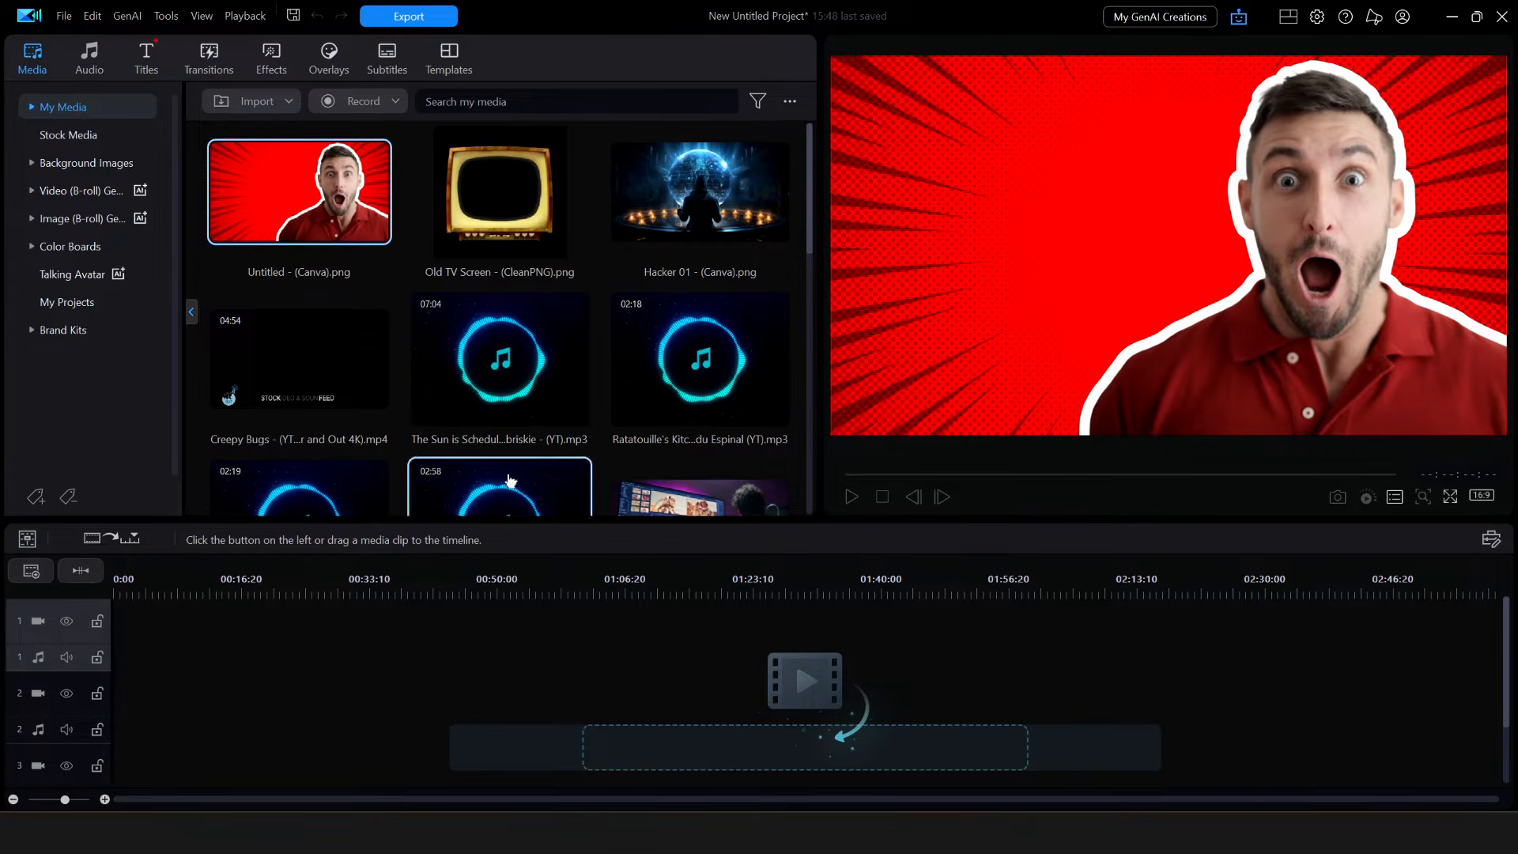
{"action": "right_click", "coordinate": [307, 190]}
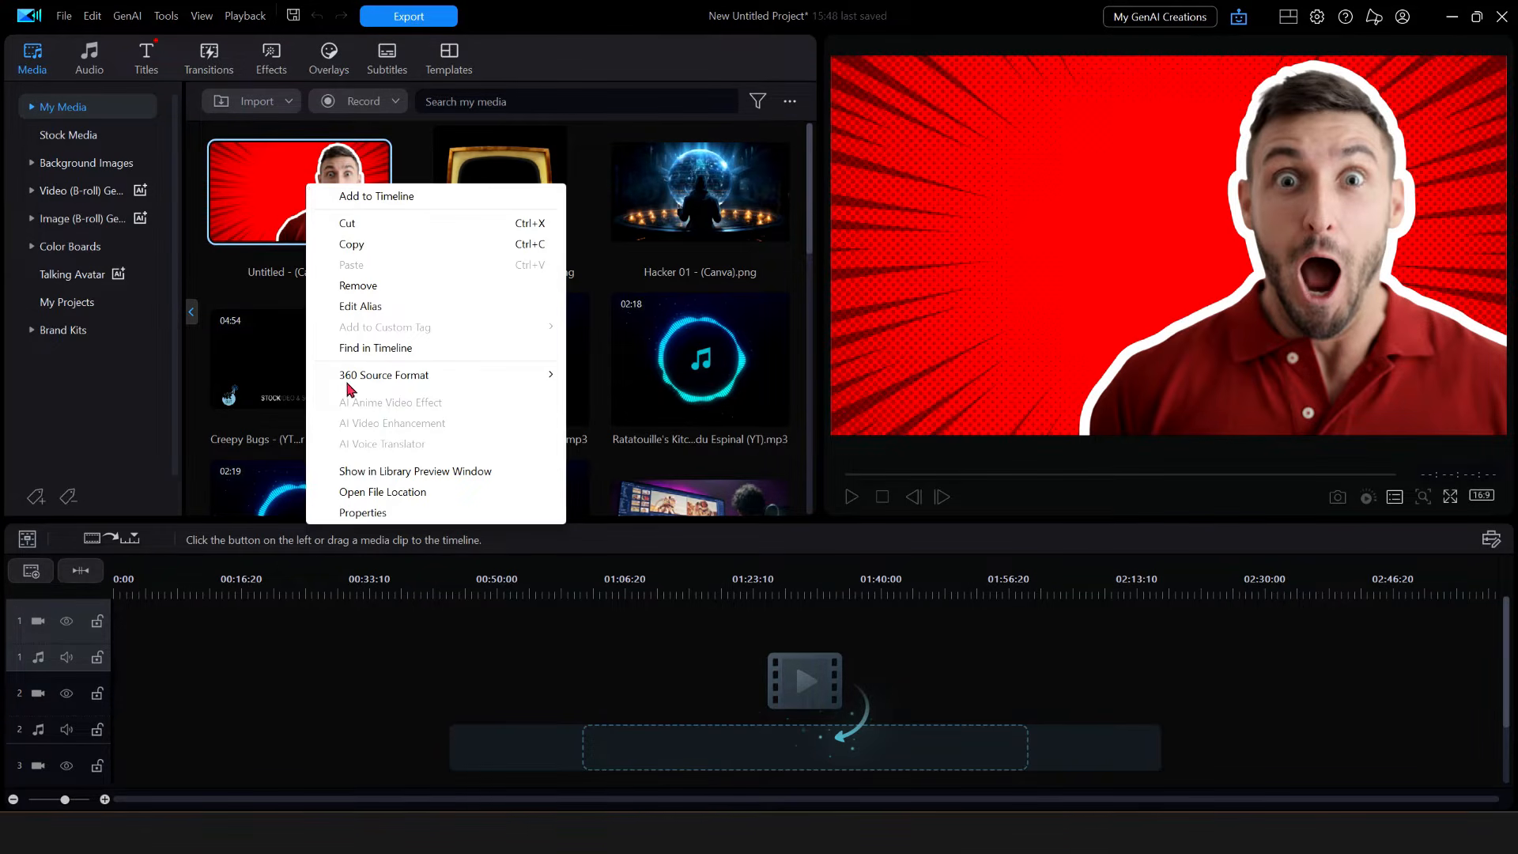
{"action": "left_click", "coordinate": [363, 512]}
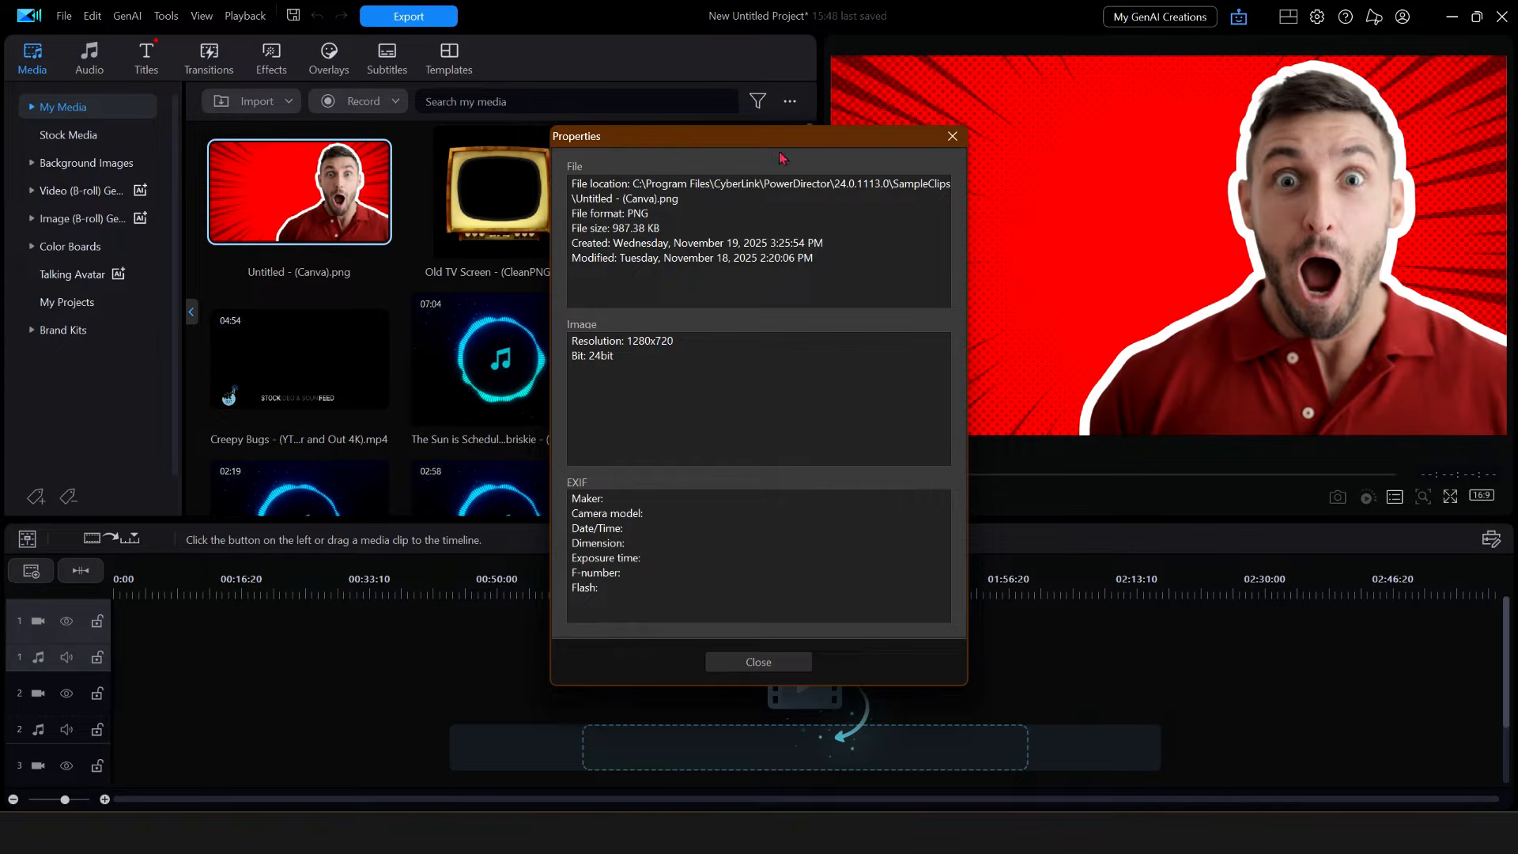
{"action": "left_click_drag", "start_coordinate": [787, 136], "coordinate": [624, 101]}
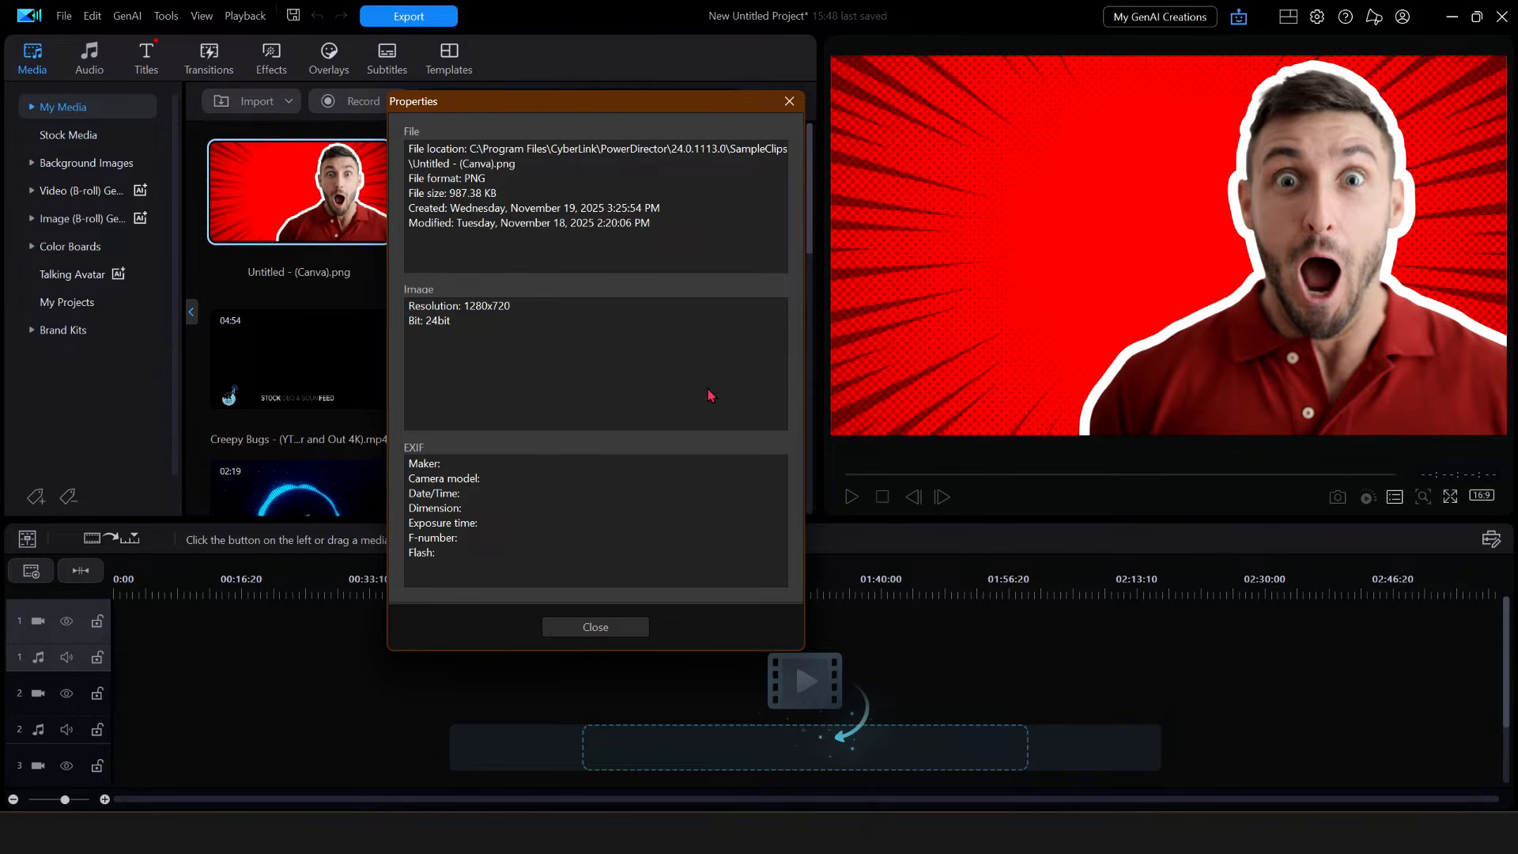
{"action": "left_click", "coordinate": [603, 630]}
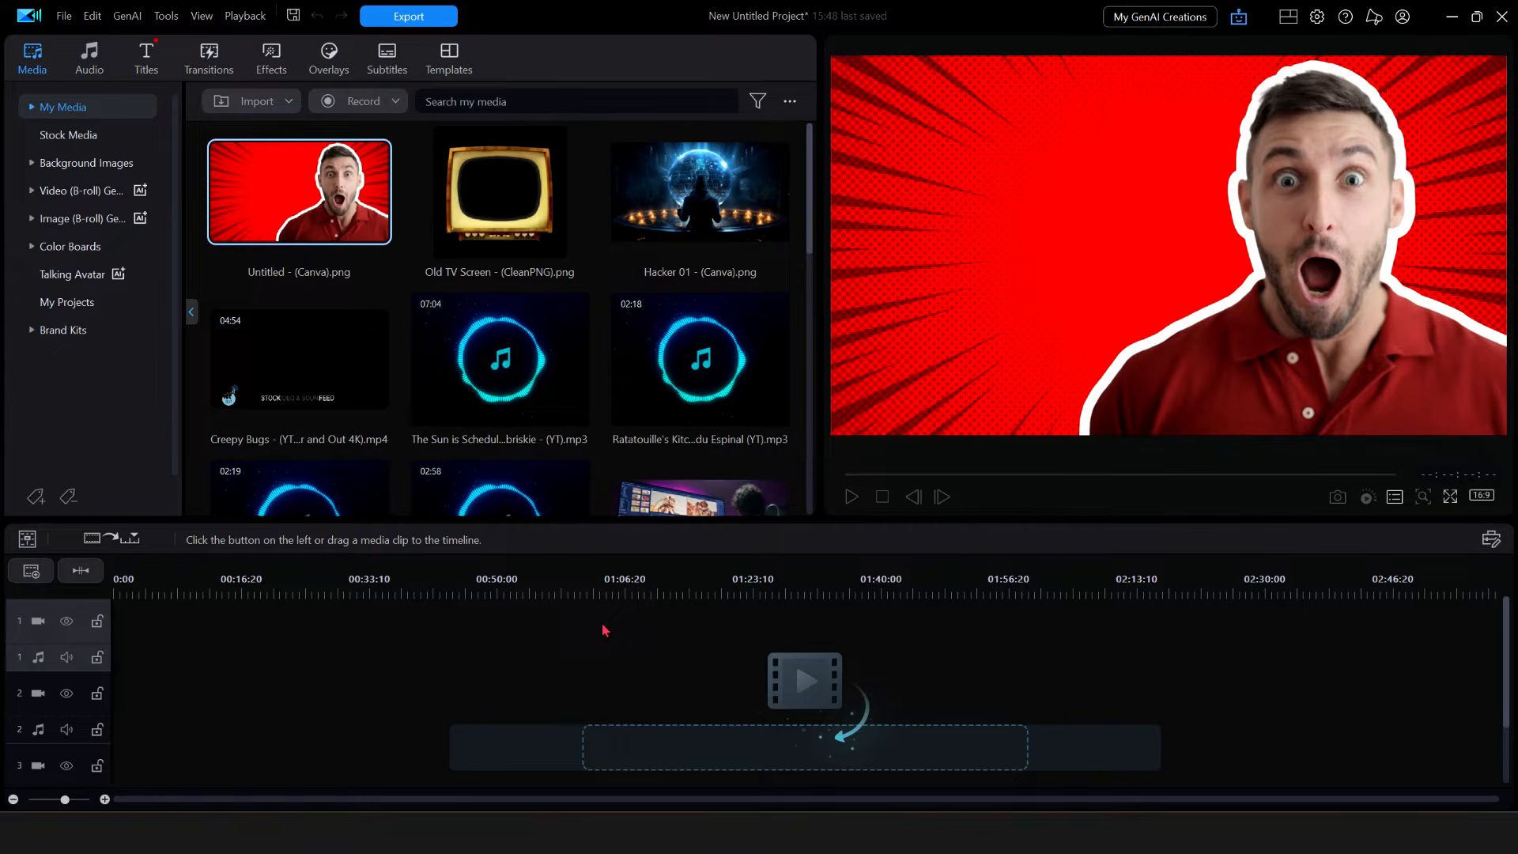
- Review the properties of Old TV Screen - (CleanPNG).png (612x612, 32-bit PNG), then close them
{"action": "left_click", "coordinate": [486, 209]}
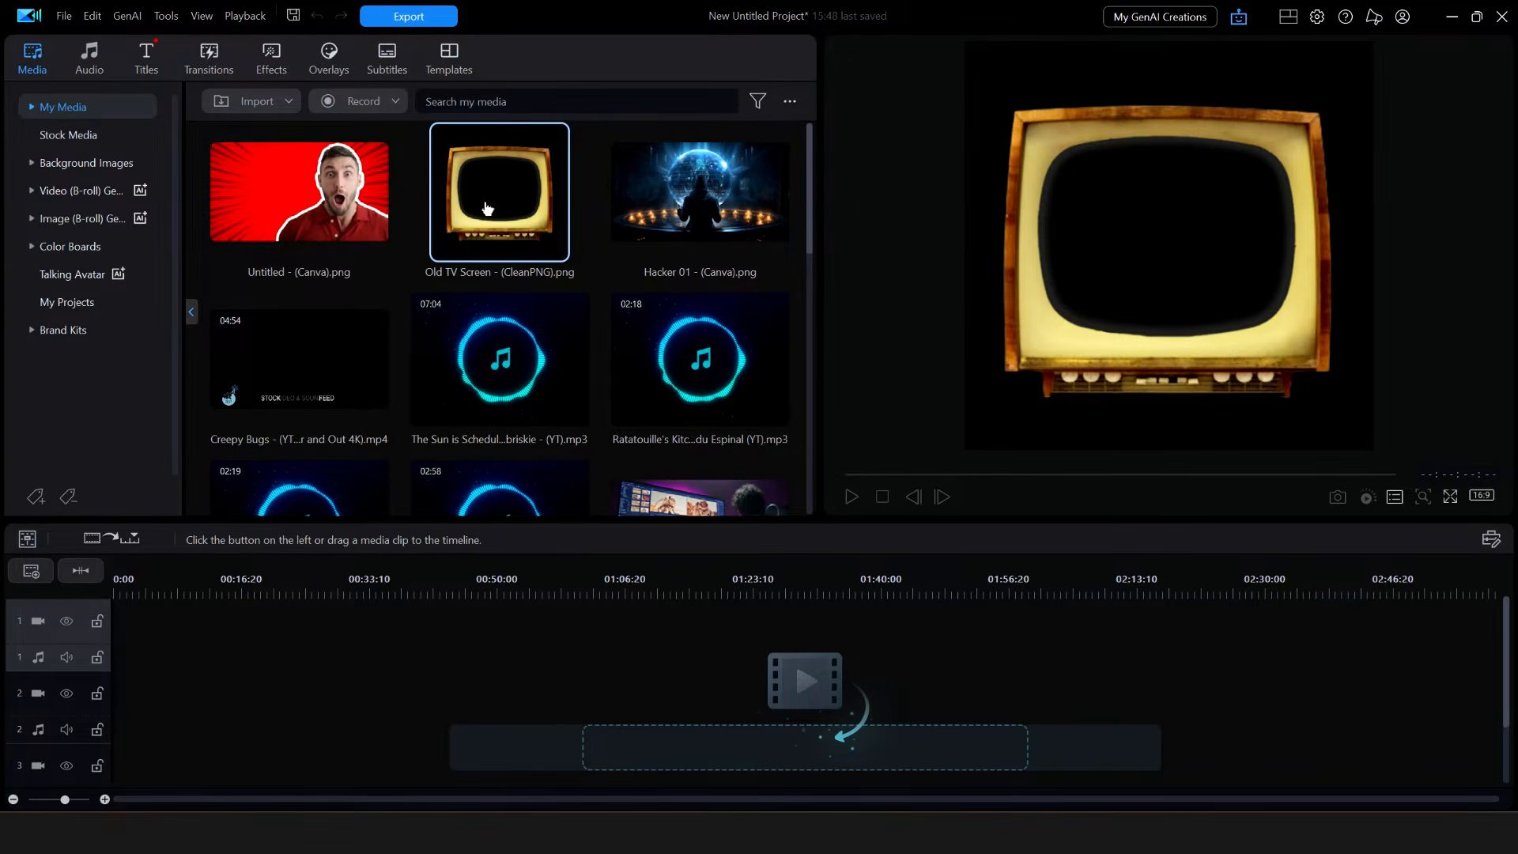
{"action": "right_click", "coordinate": [487, 209]}
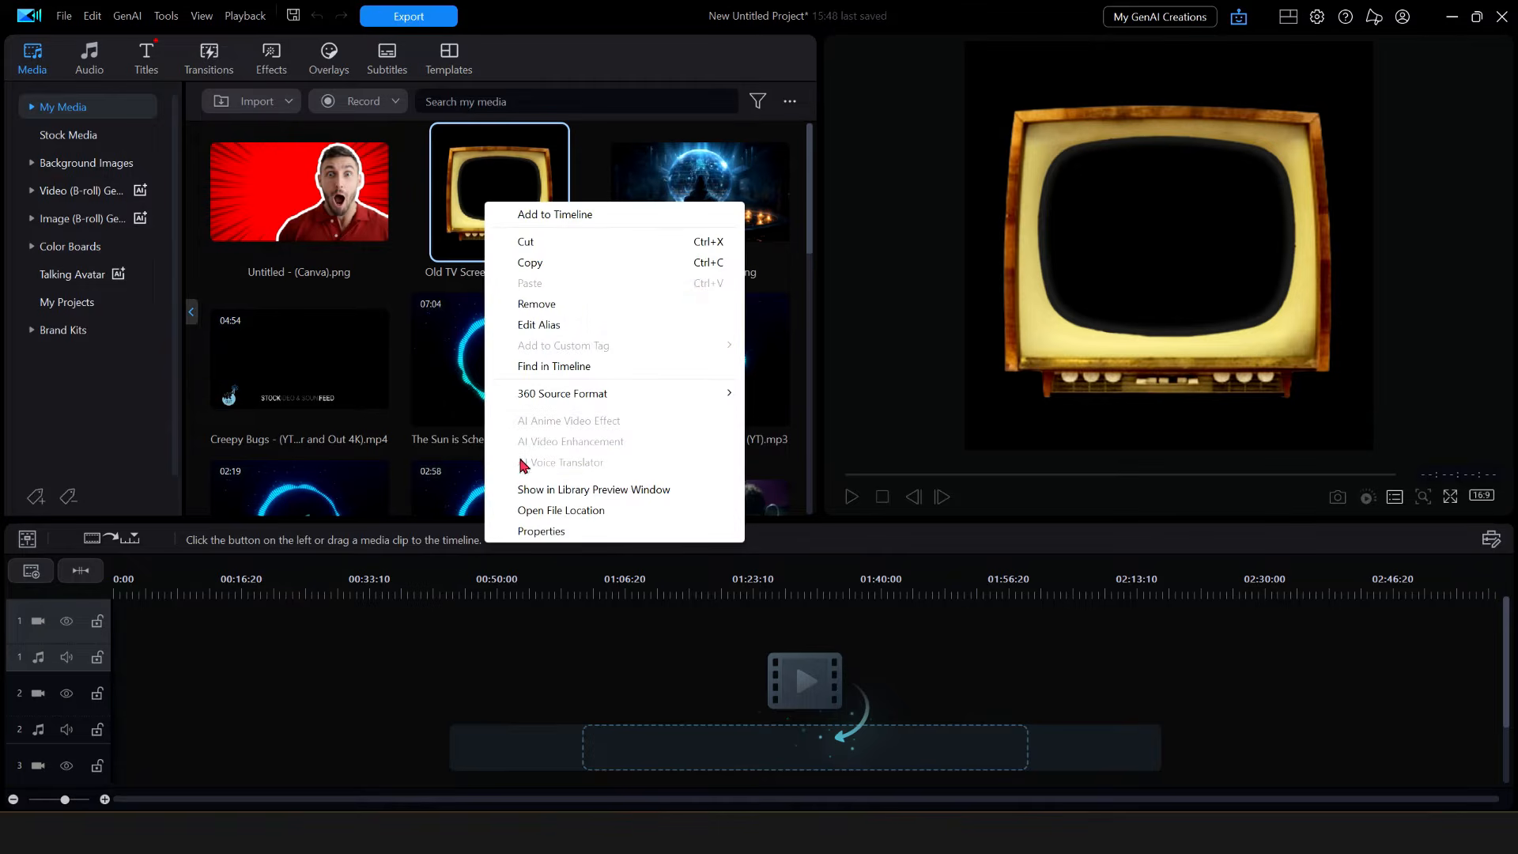
{"action": "left_click", "coordinate": [560, 532]}
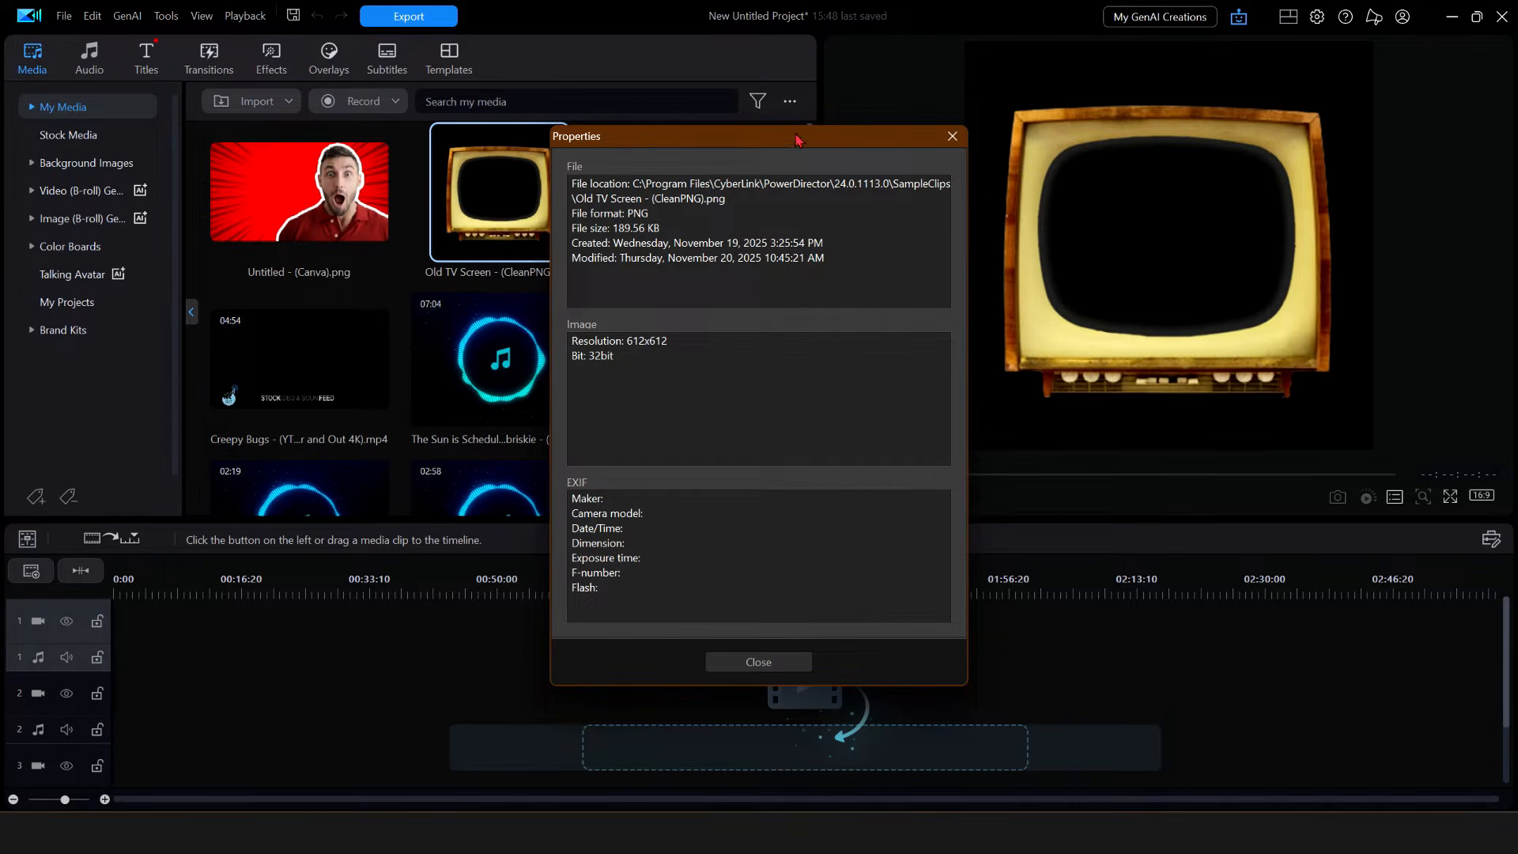
{"action": "left_click_drag", "start_coordinate": [813, 138], "coordinate": [610, 142]}
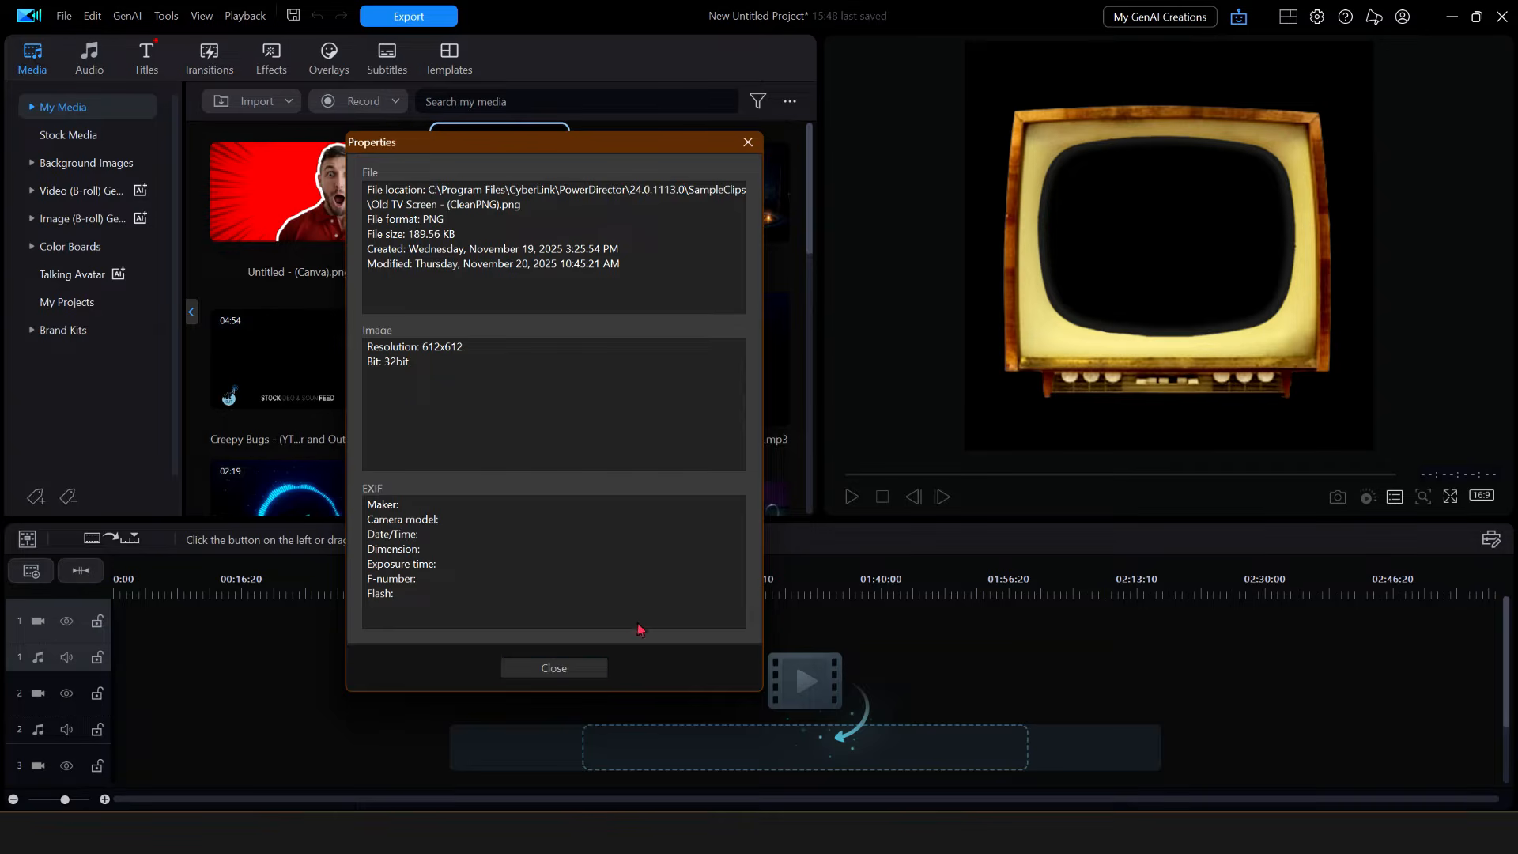
{"action": "left_click", "coordinate": [581, 671]}
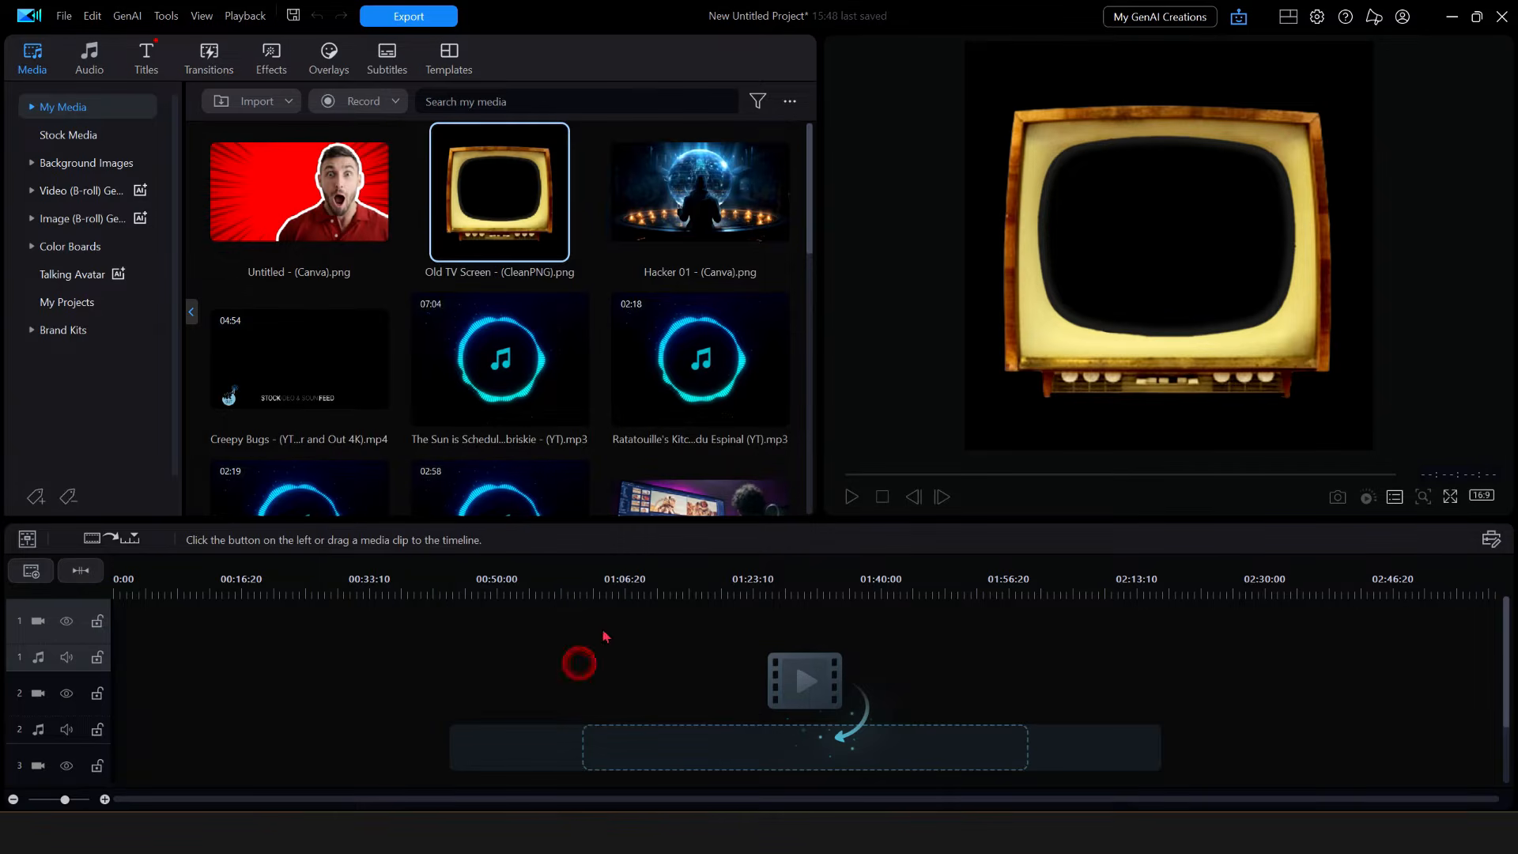
- Check Hacker 01 - (Canva).png's properties (1920x1080, 24-bit, 2.26 MB) and close them
{"action": "right_click", "coordinate": [699, 211]}
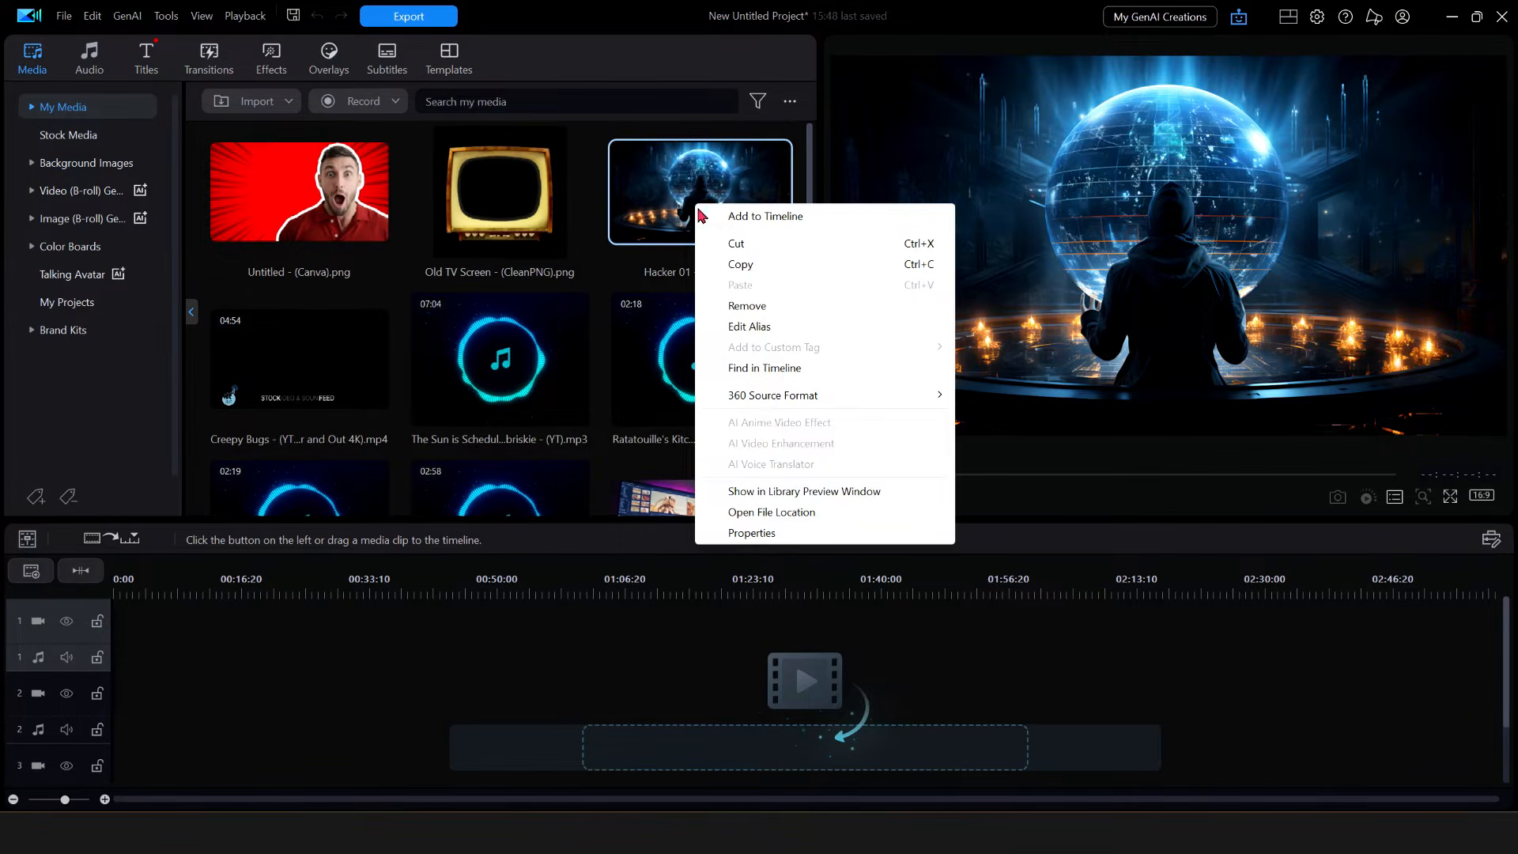
{"action": "left_click", "coordinate": [751, 533]}
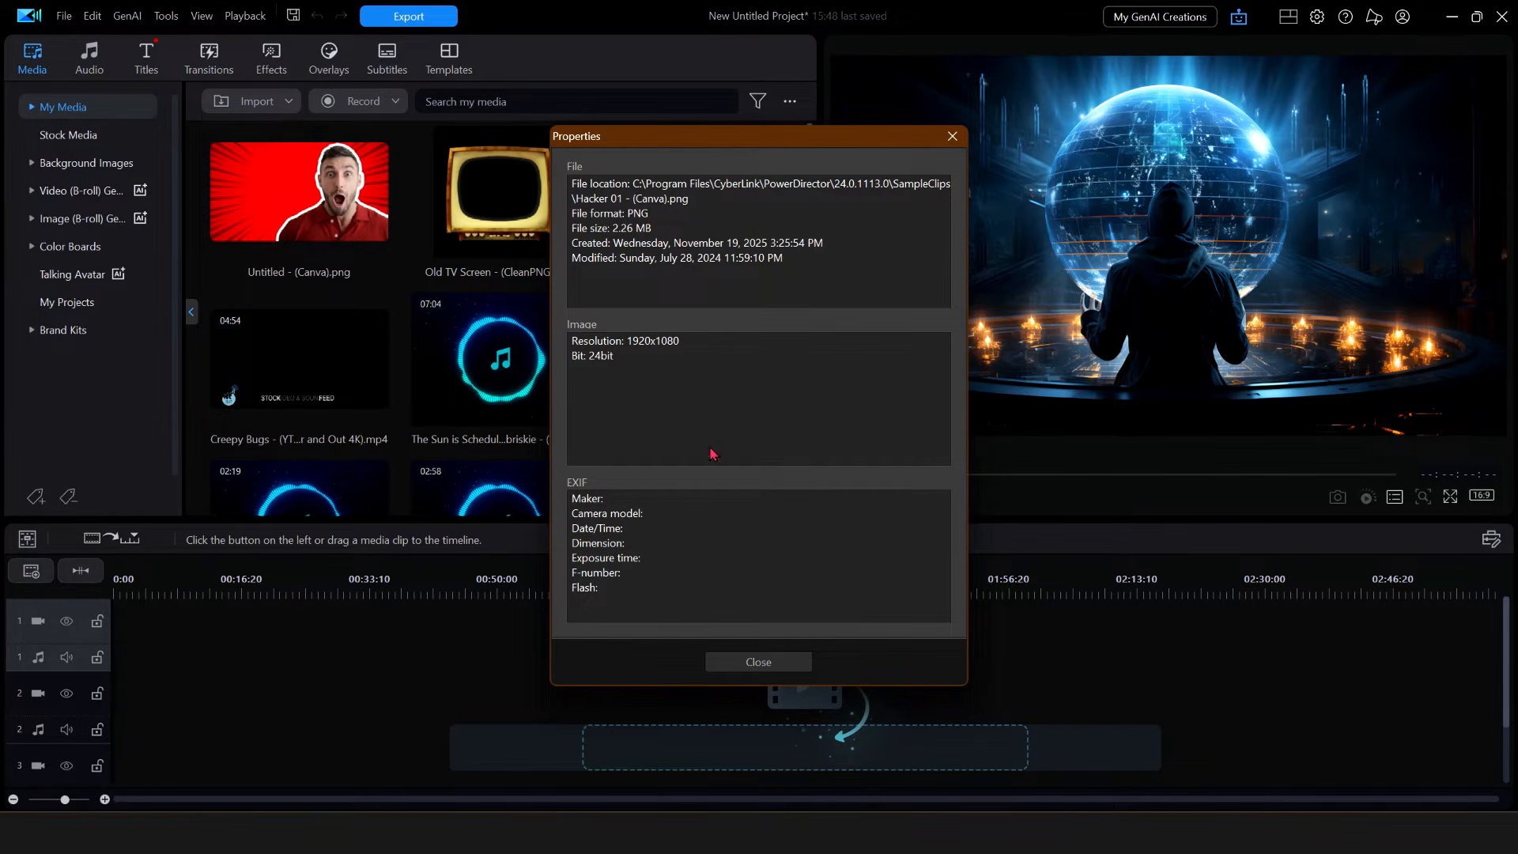
{"action": "left_click", "coordinate": [778, 667]}
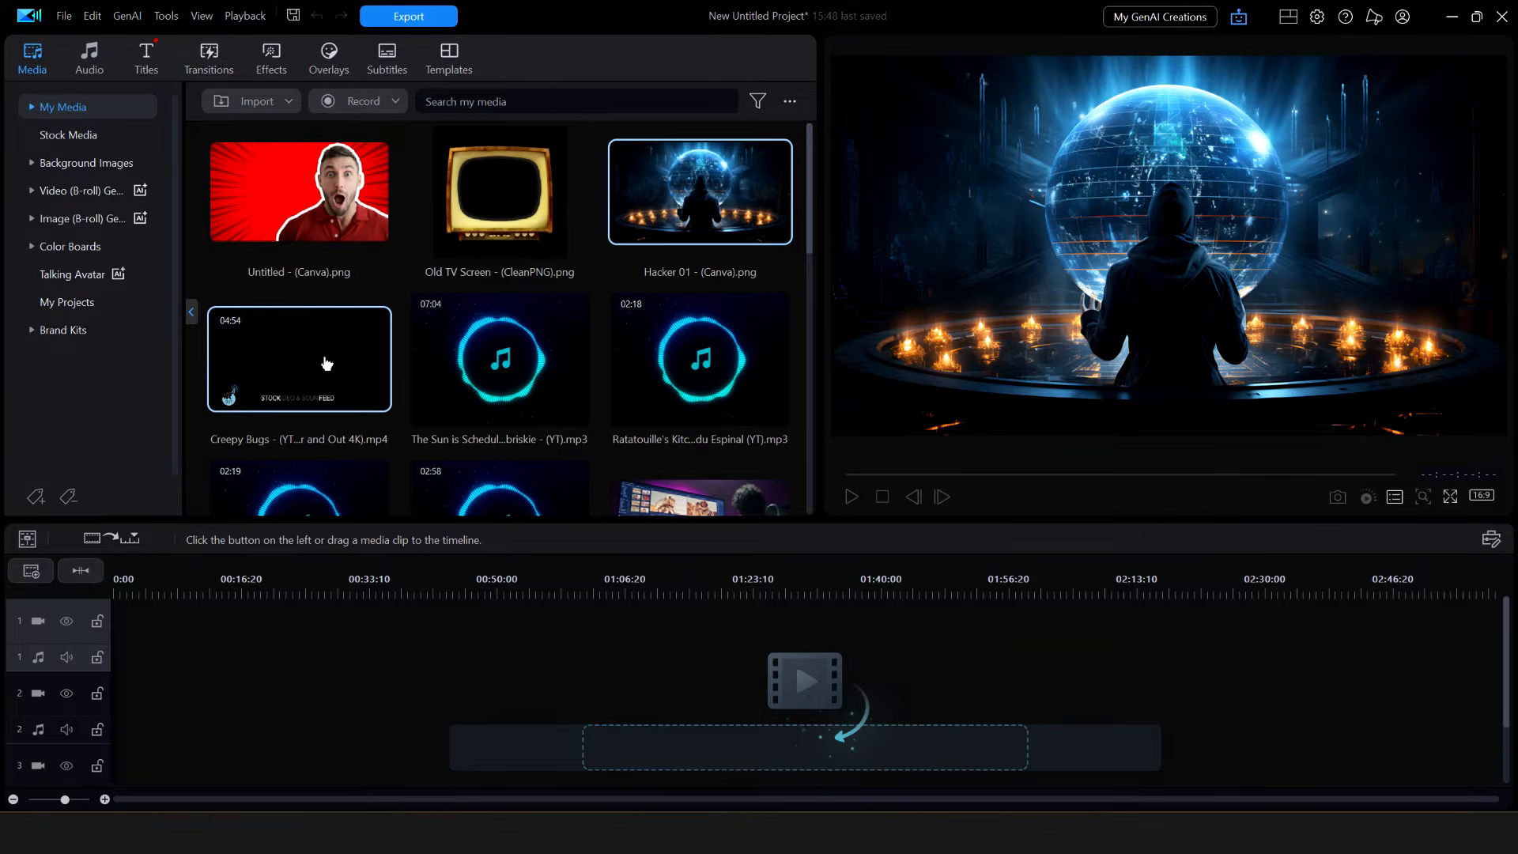
- Play the Creepy Bugs clip, jump and scrub ahead through it, then stop playback
{"action": "double_click", "coordinate": [326, 363]}
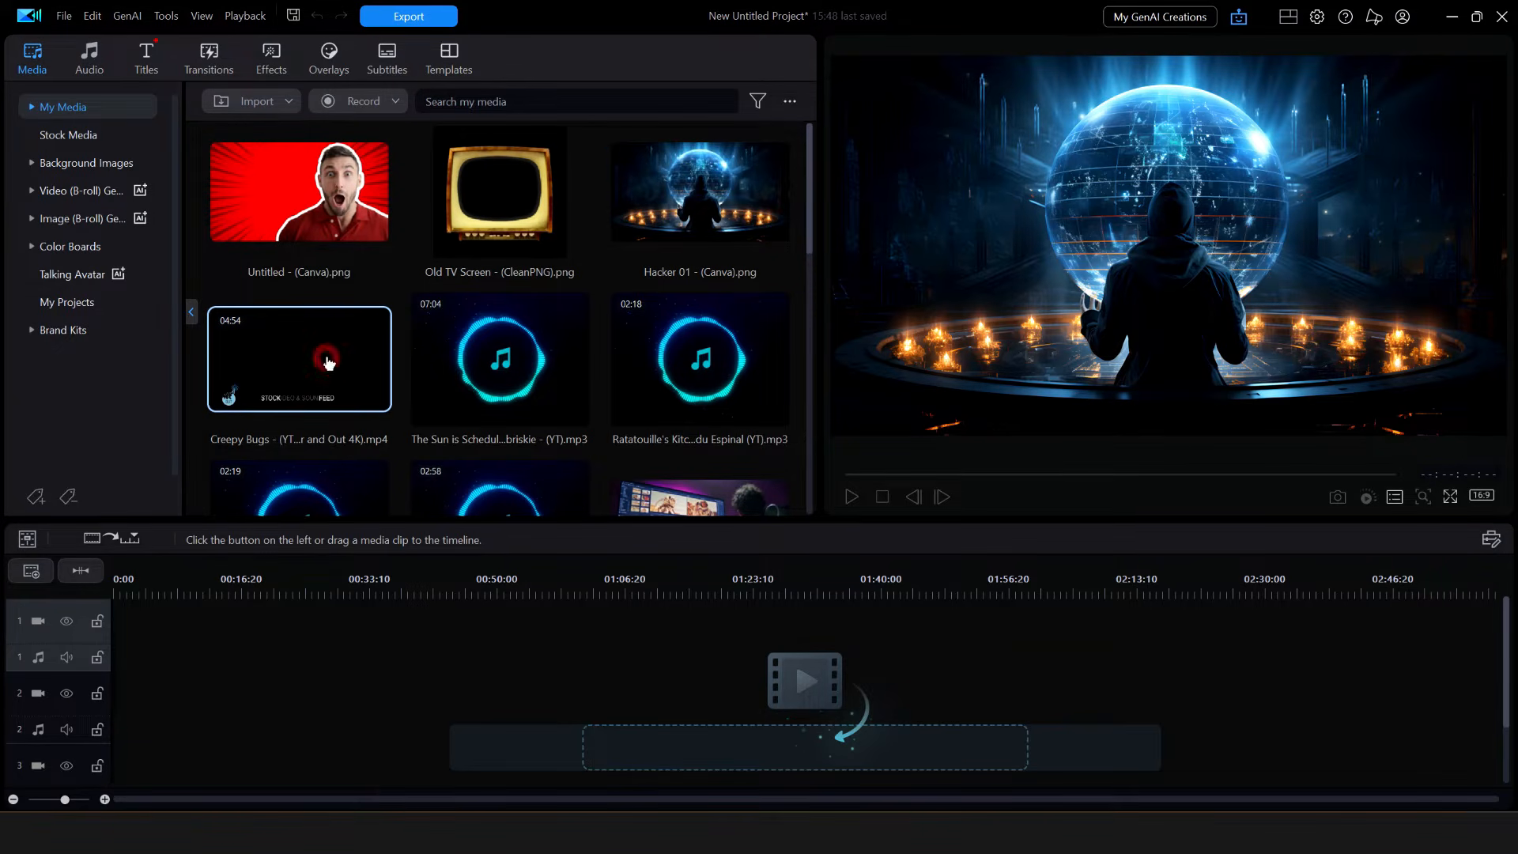
{"action": "left_click", "coordinate": [1092, 474]}
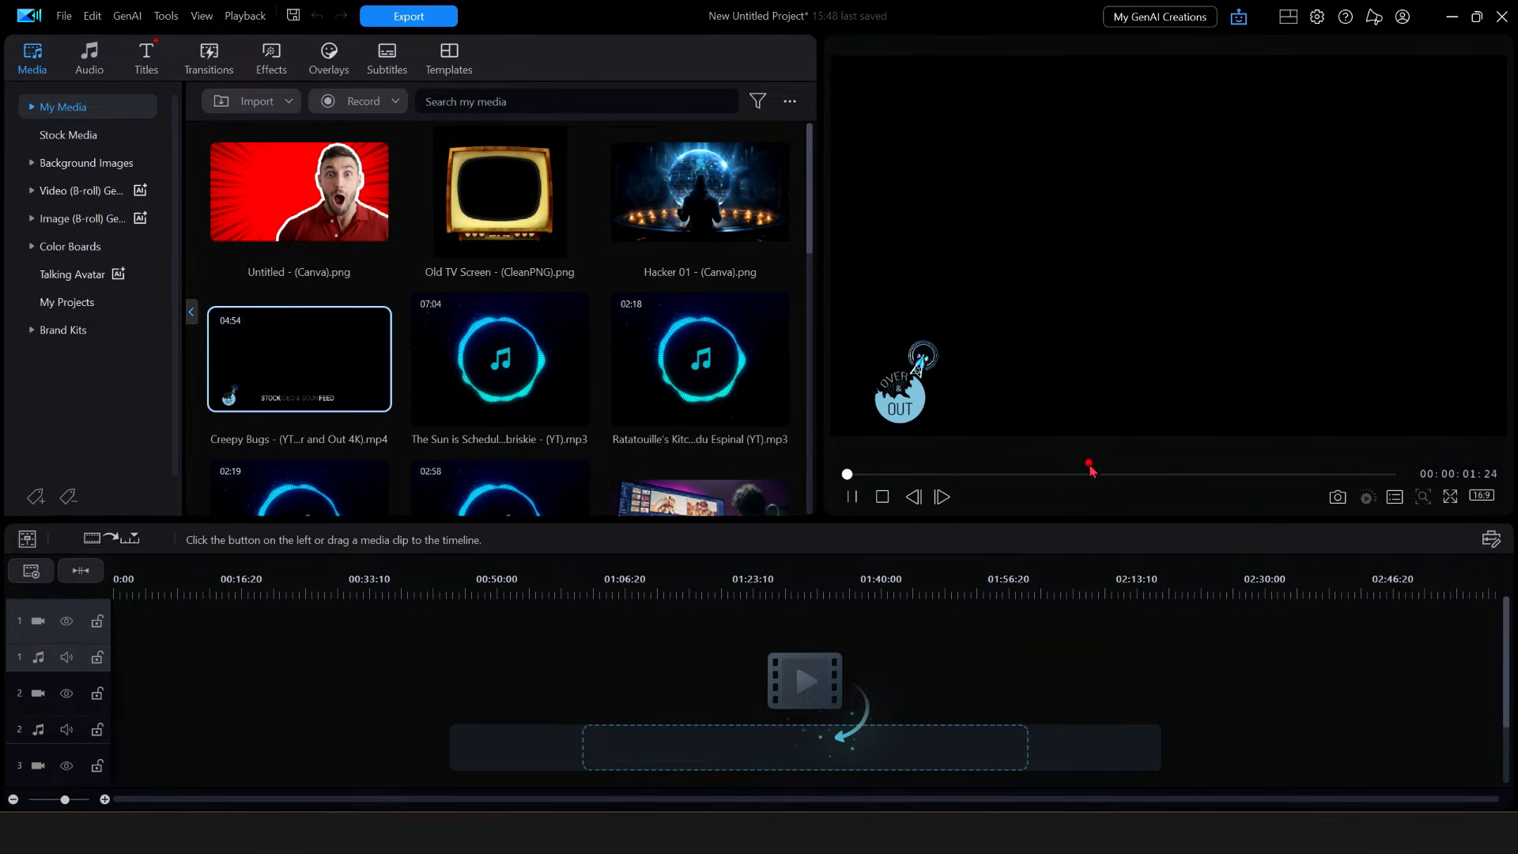
{"action": "left_click", "coordinate": [1180, 475]}
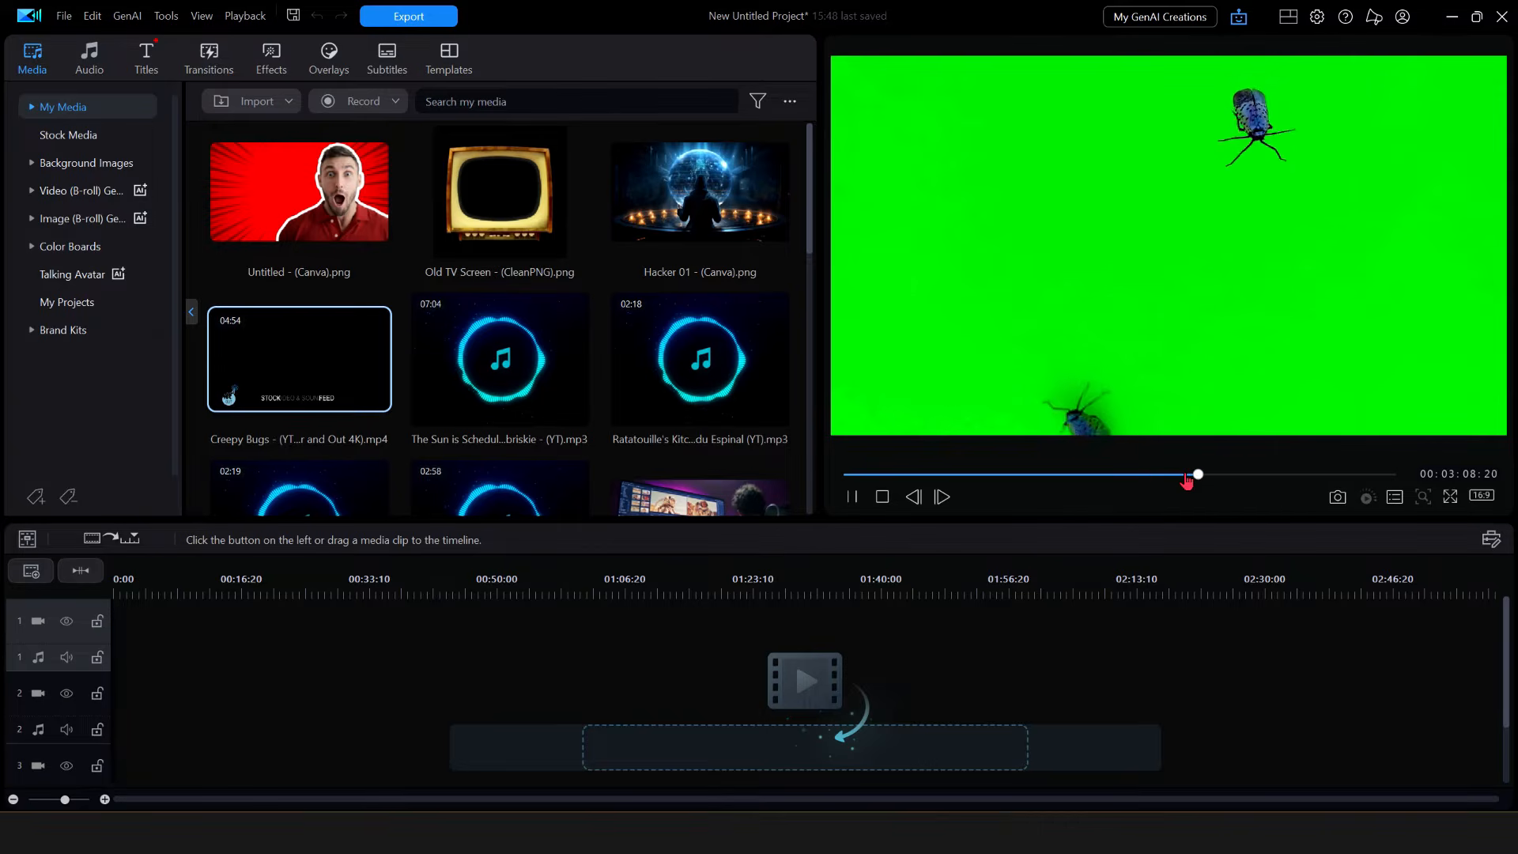
{"action": "scroll", "coordinate": [799, 475], "scroll_direction": "down", "scroll_amount": 8}
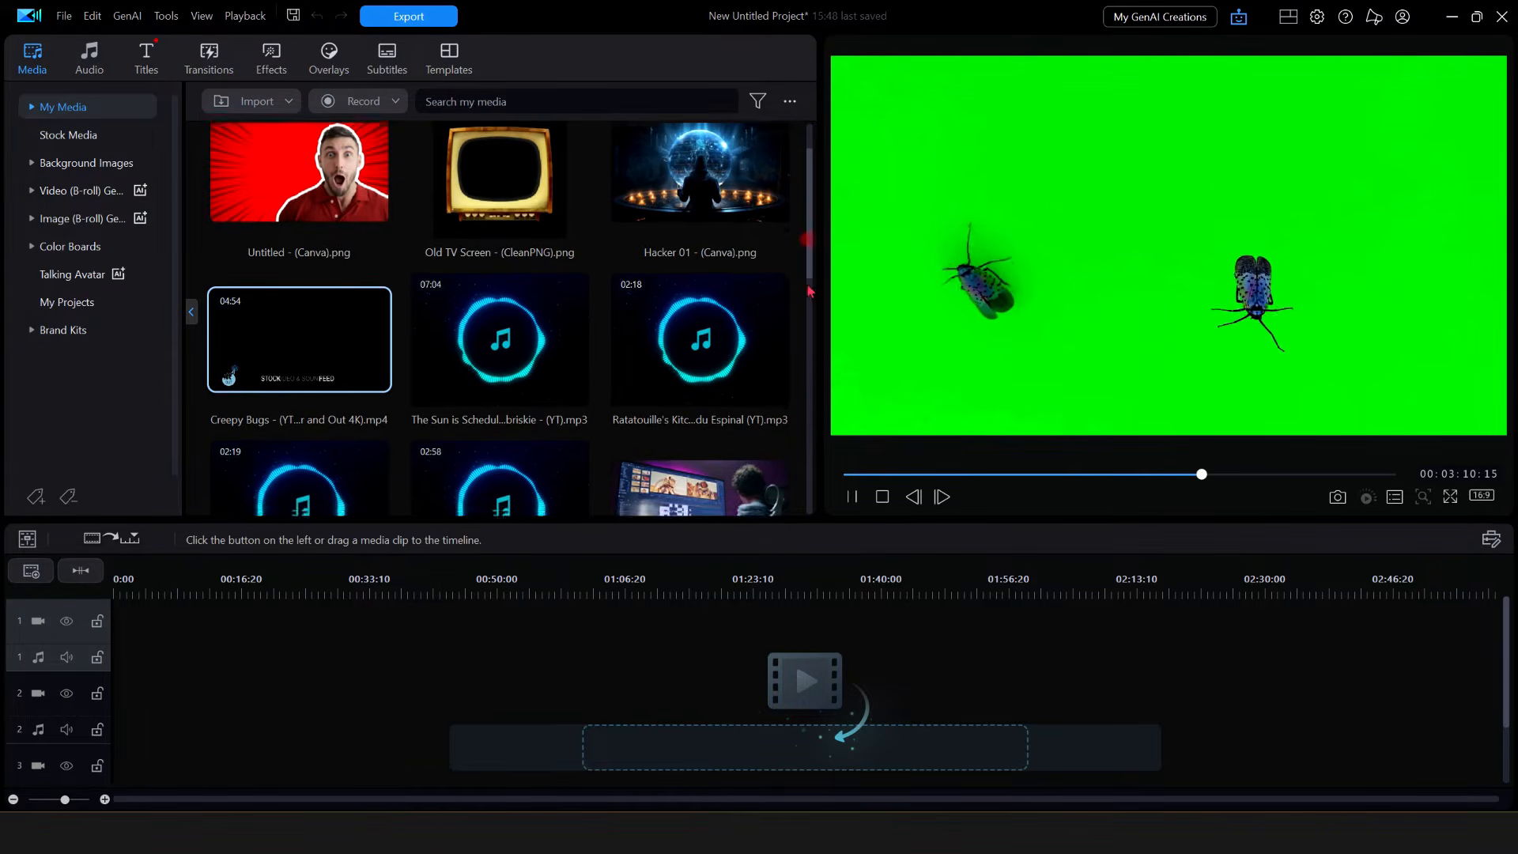
{"action": "scroll", "coordinate": [809, 483], "scroll_direction": "down", "scroll_amount": 2}
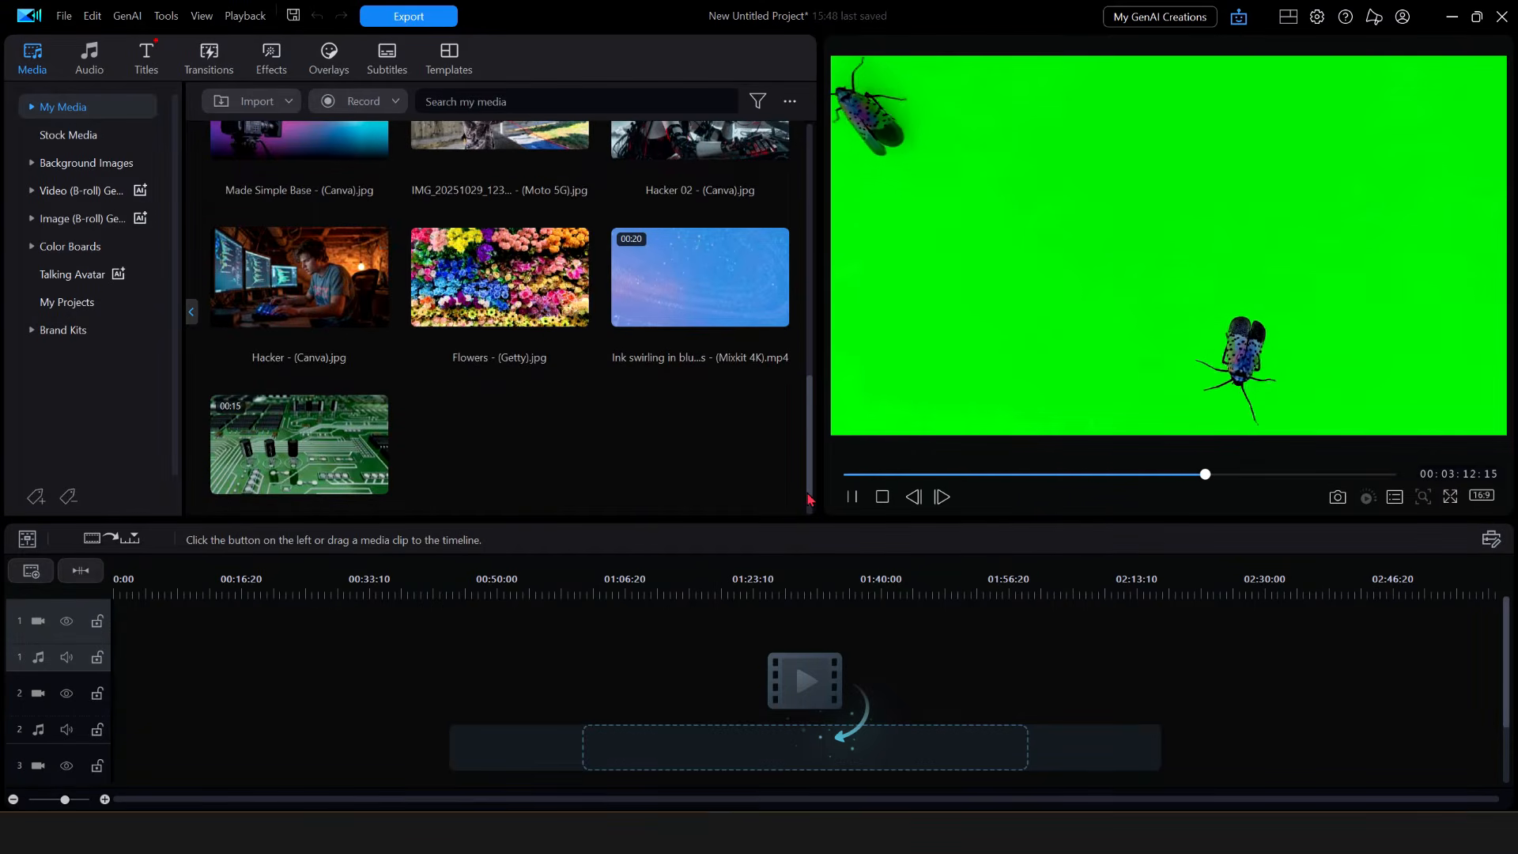
{"action": "left_click_drag", "start_coordinate": [810, 498], "coordinate": [814, 208]}
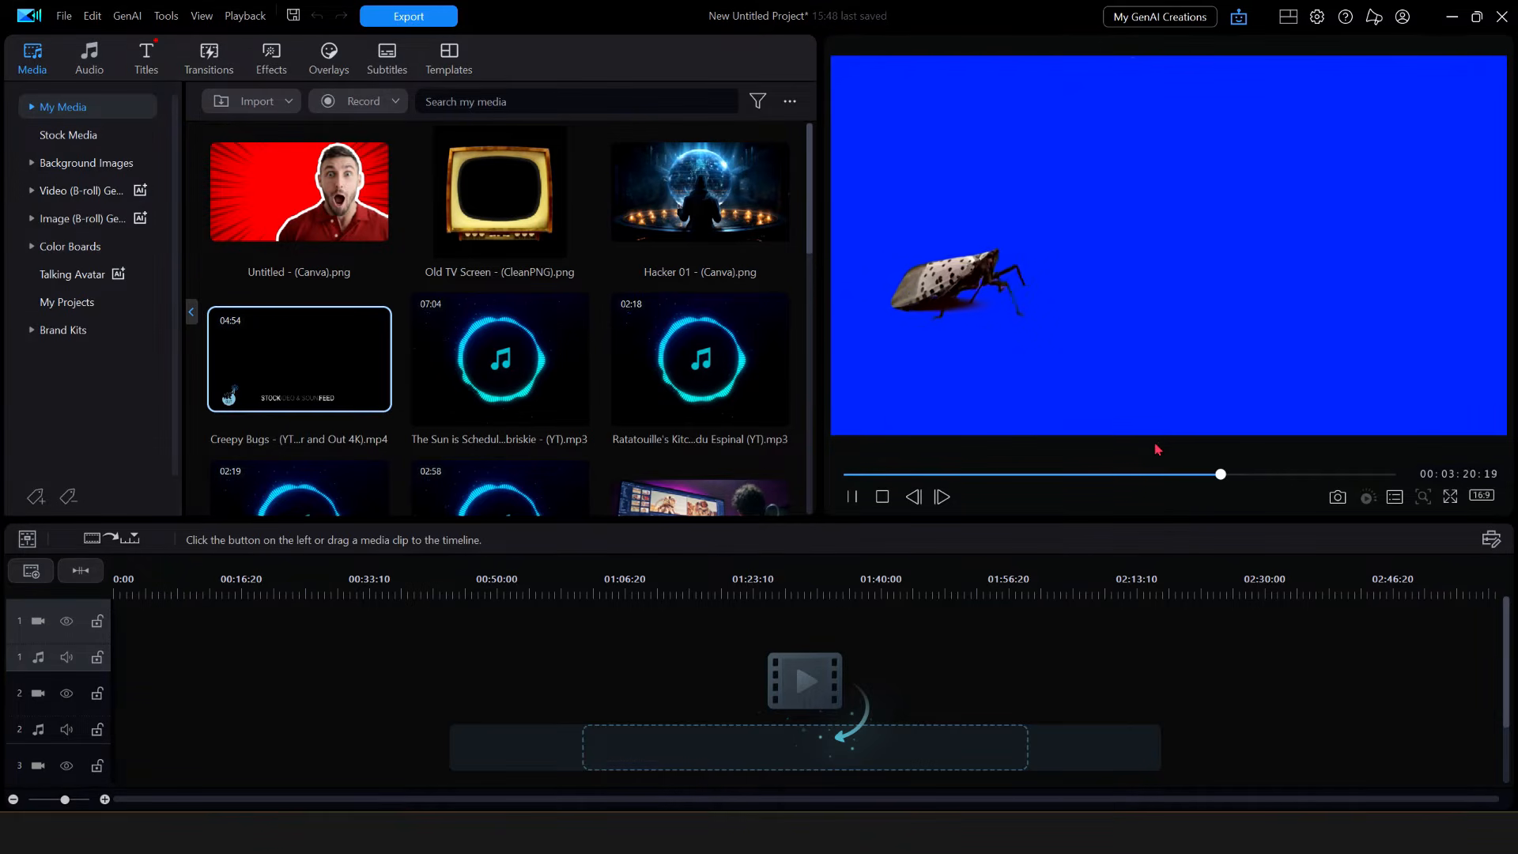
{"action": "left_click", "coordinate": [1233, 474]}
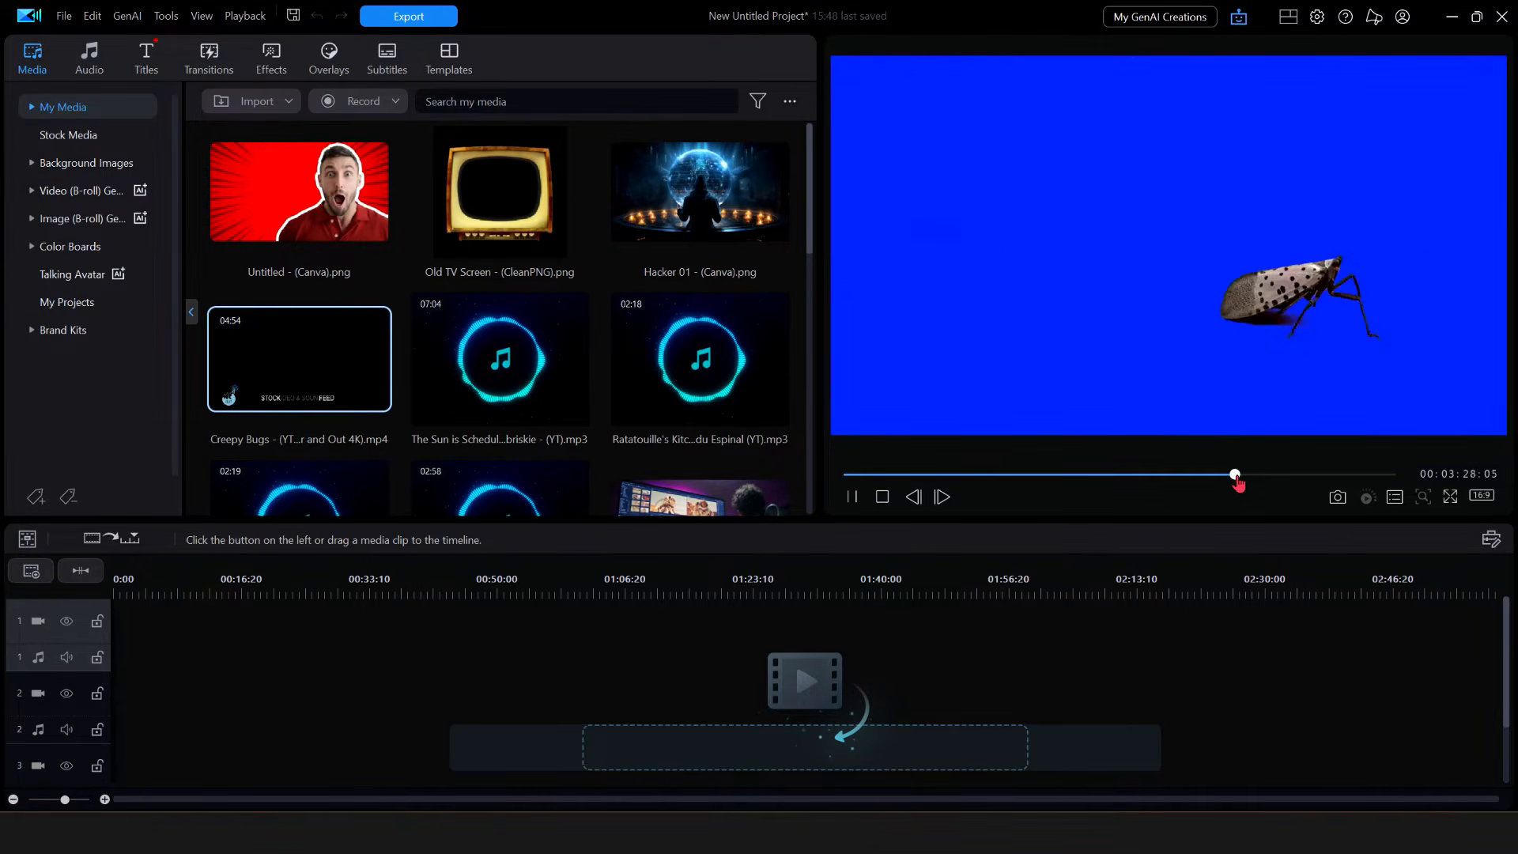
{"action": "left_click_drag", "start_coordinate": [1237, 476], "coordinate": [1287, 476]}
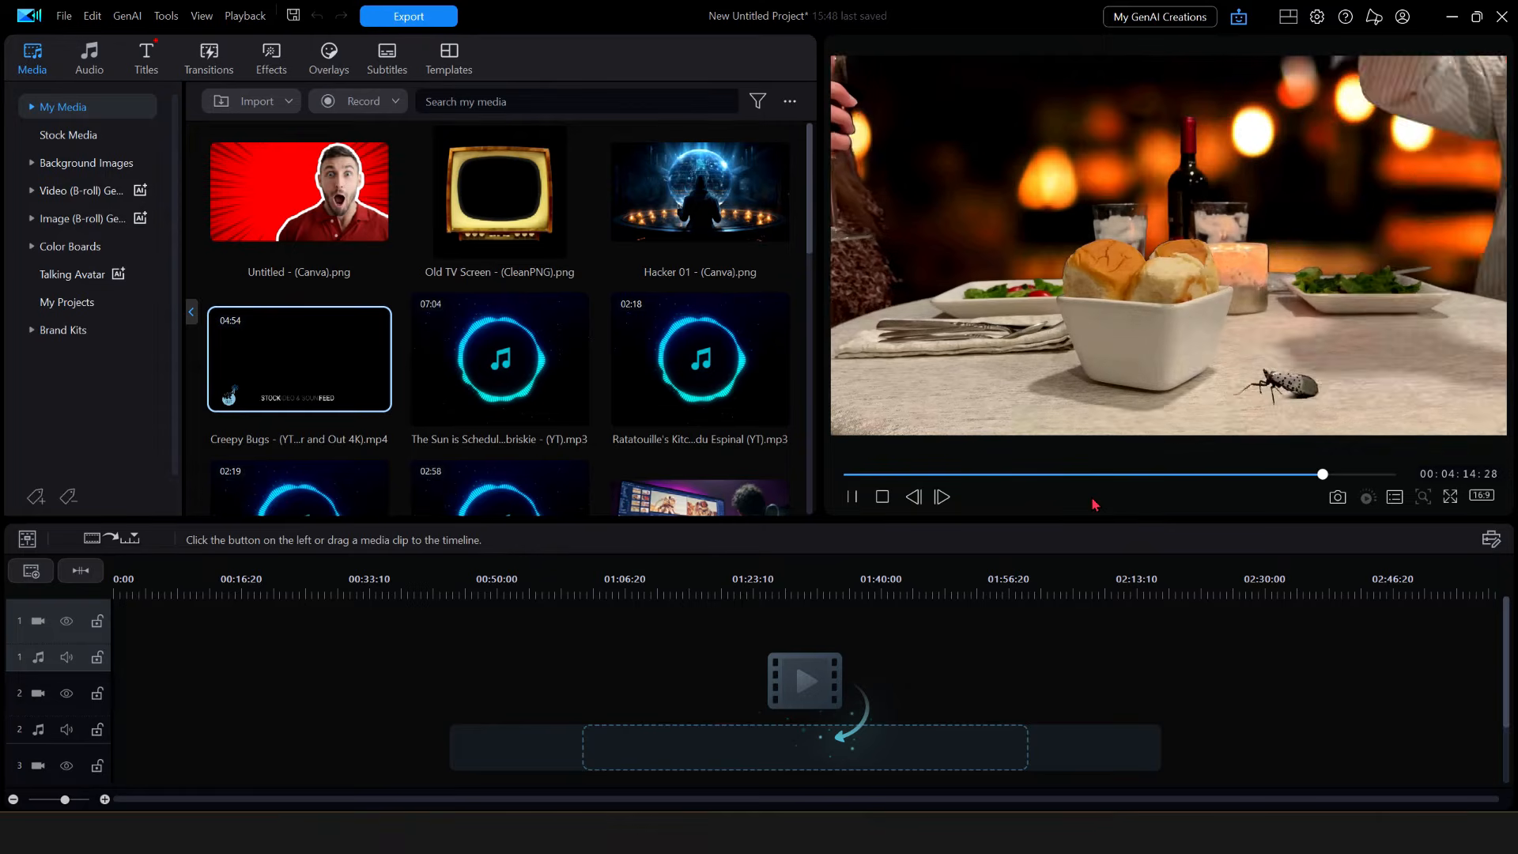
{"action": "left_click", "coordinate": [882, 497]}
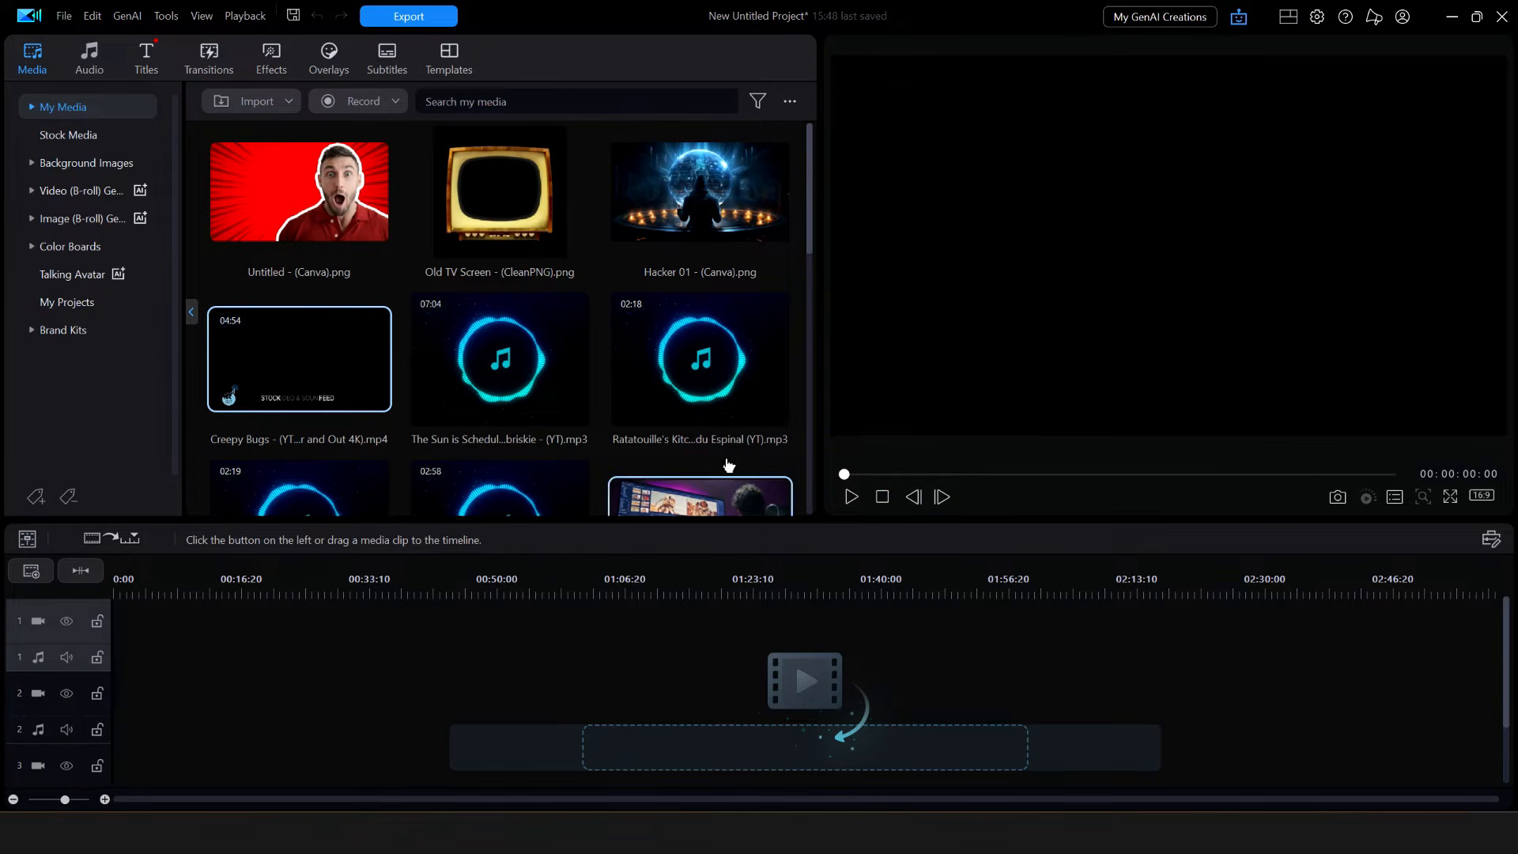
- Review Creepy Bugs properties (3840x2160 MP4, 29.97 fps, 16:9, 402.51 MB) and close them
{"action": "right_click", "coordinate": [347, 369]}
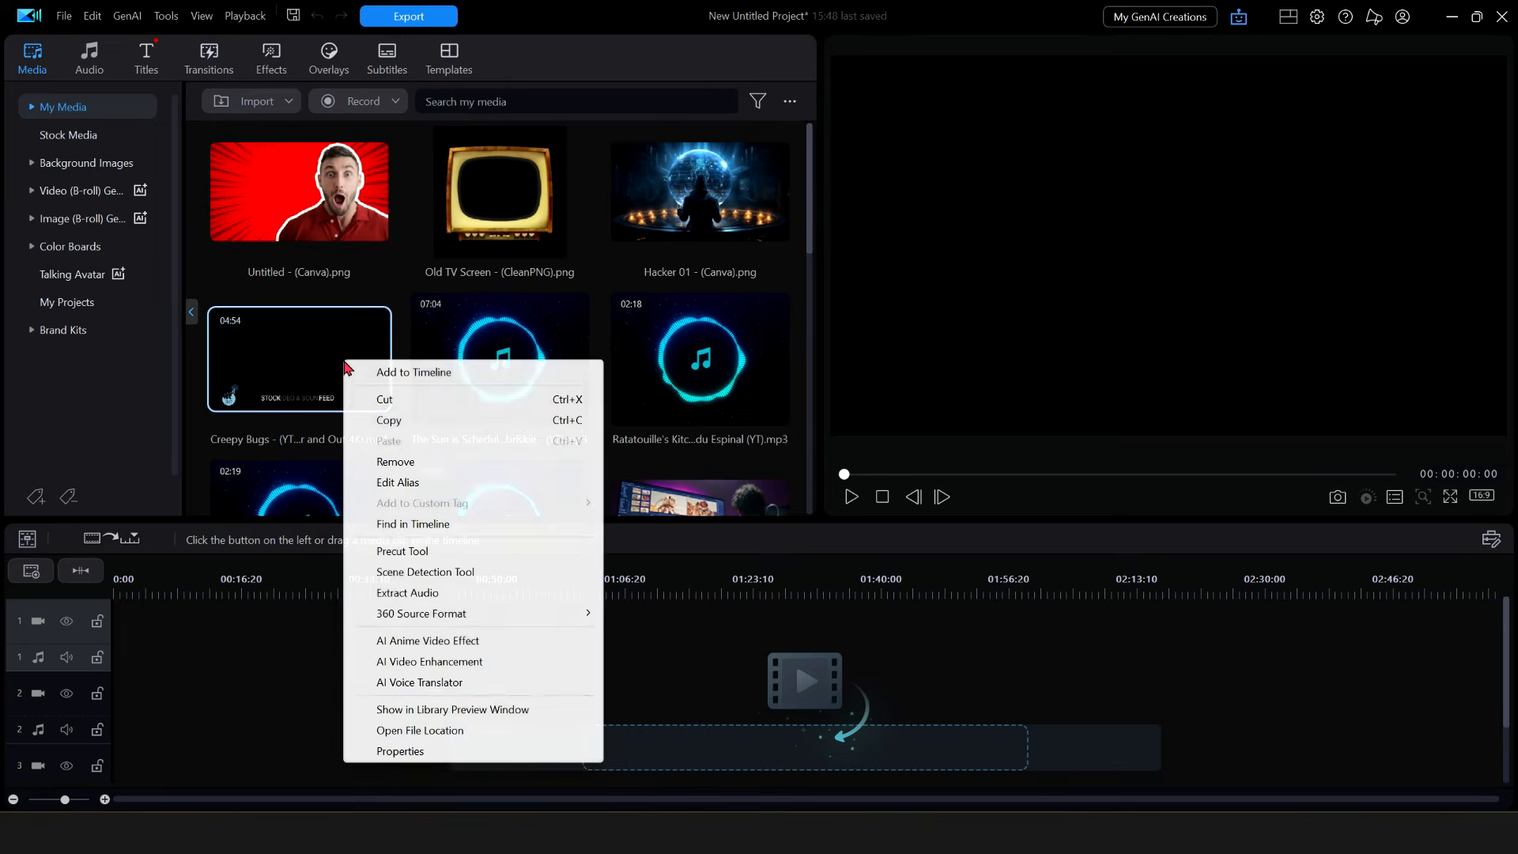
{"action": "left_click", "coordinate": [395, 751]}
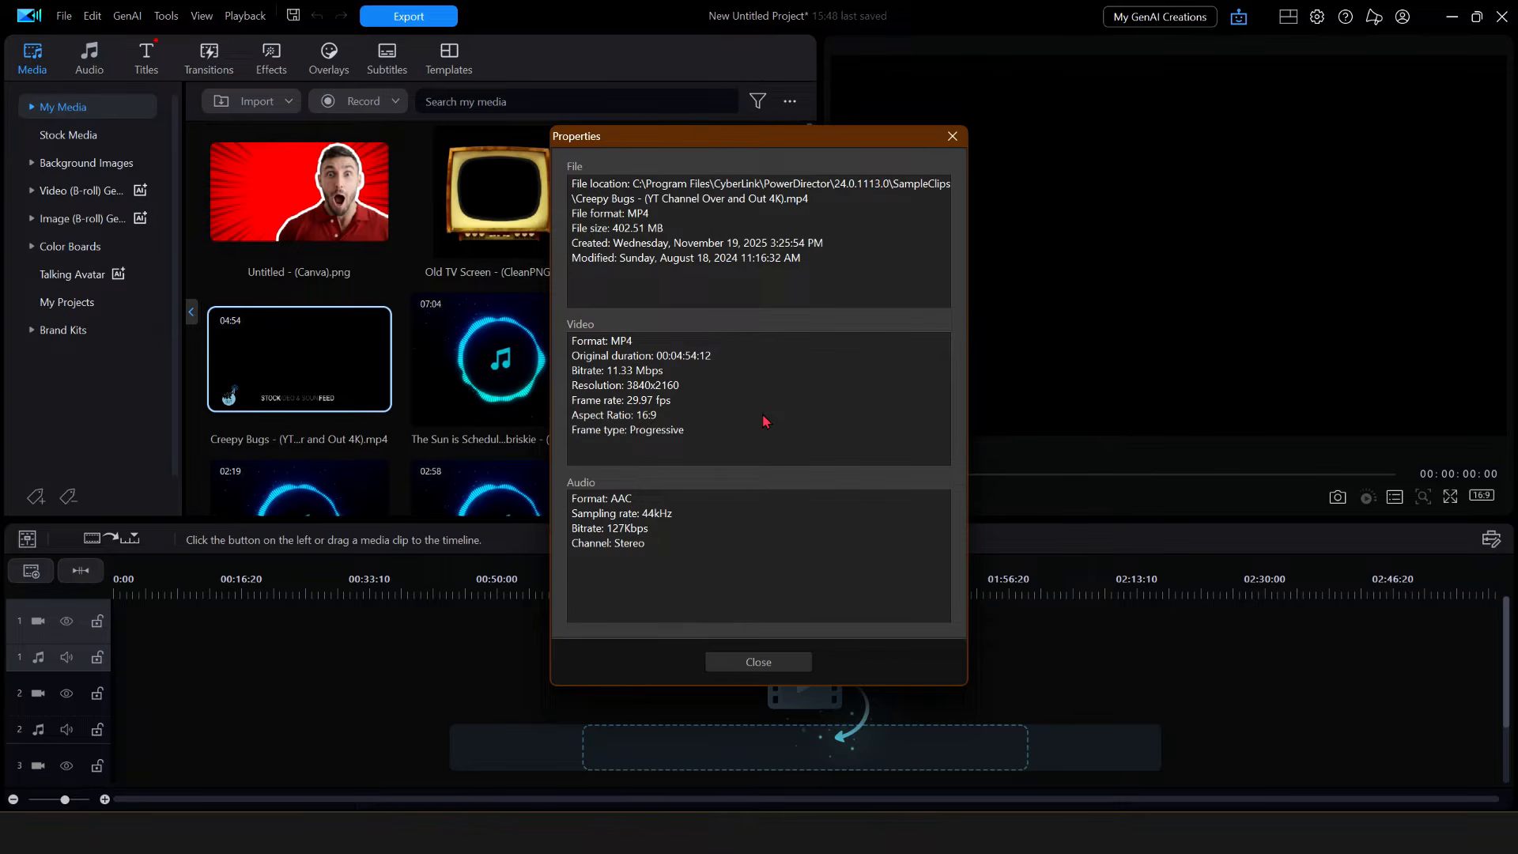
{"action": "left_click", "coordinate": [772, 666]}
{"action": "left_click_drag", "start_coordinate": [810, 237], "coordinate": [812, 286]}
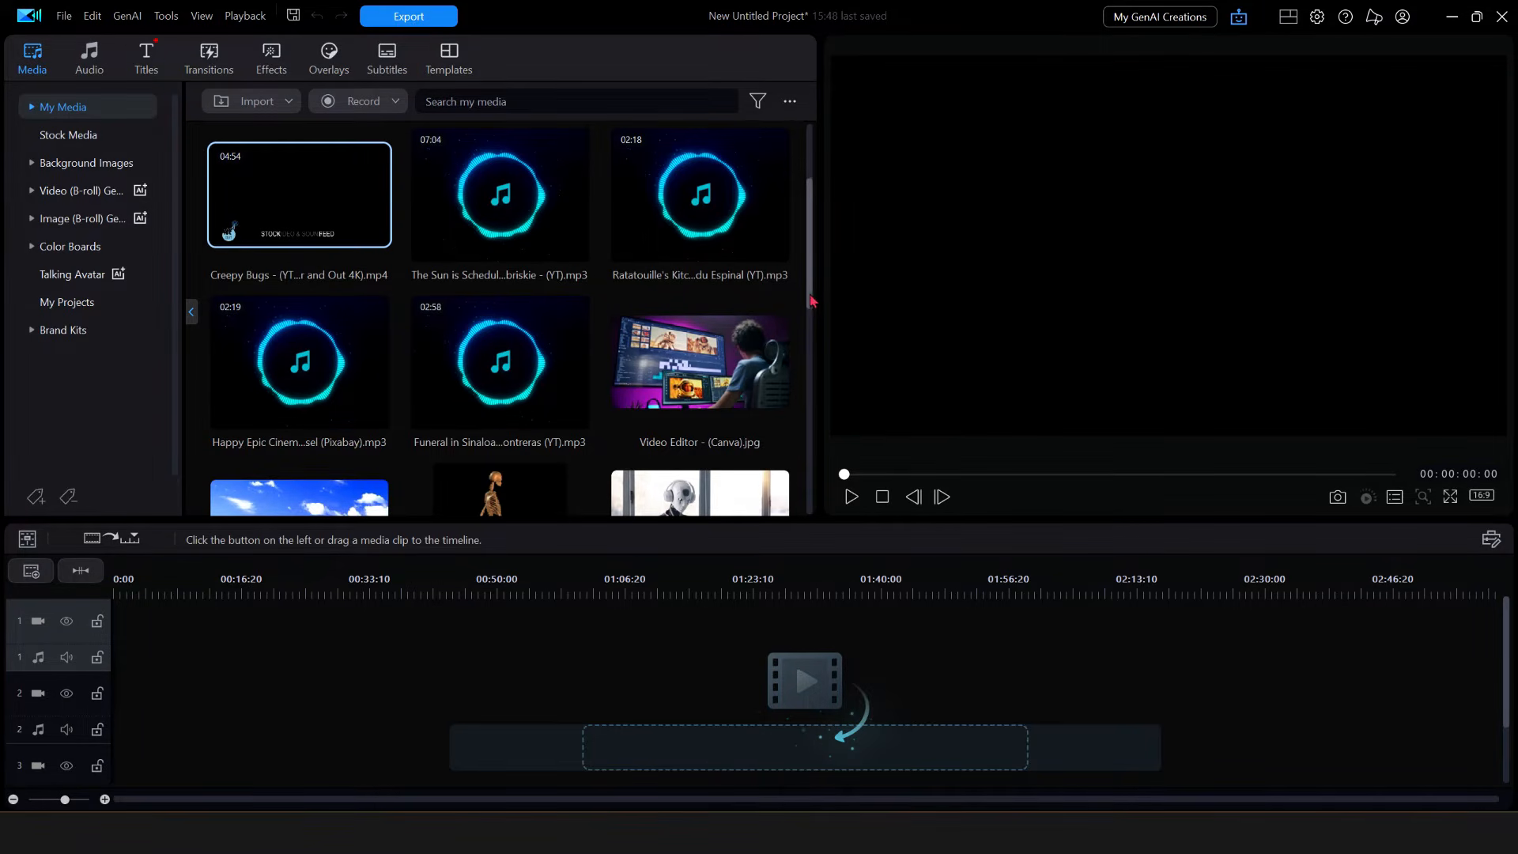
- Scroll the library down and preview the Video Editor - (Canva).jpg image
{"action": "mouse_move", "coordinate": [811, 296]}
{"action": "left_mouse_down"}
{"action": "mouse_move", "coordinate": [807, 425]}
{"action": "mouse_move", "coordinate": [817, 324]}
{"action": "left_mouse_up"}
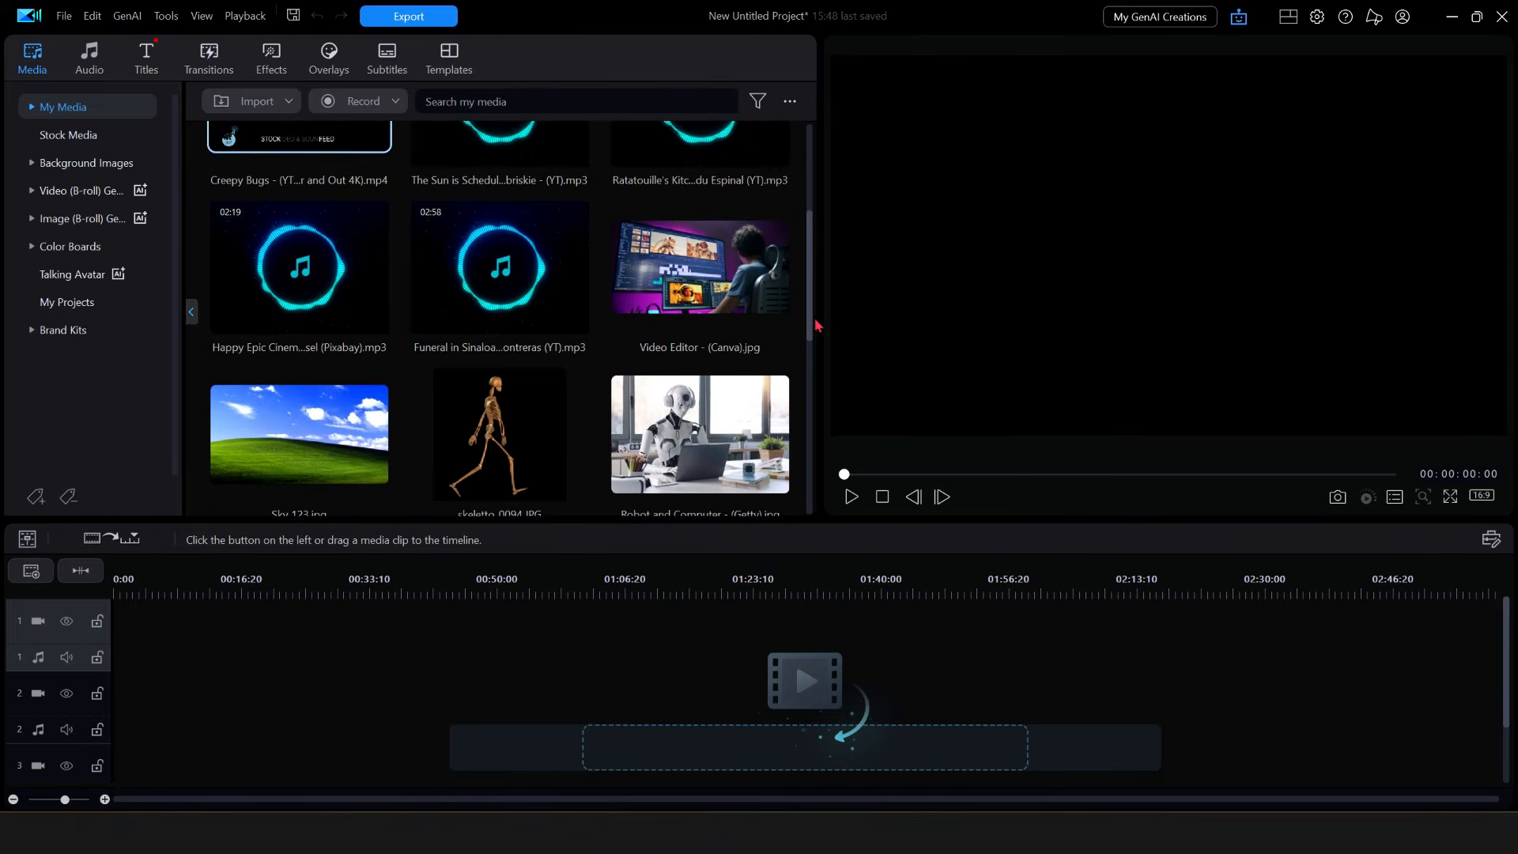
{"action": "left_click", "coordinate": [725, 286]}
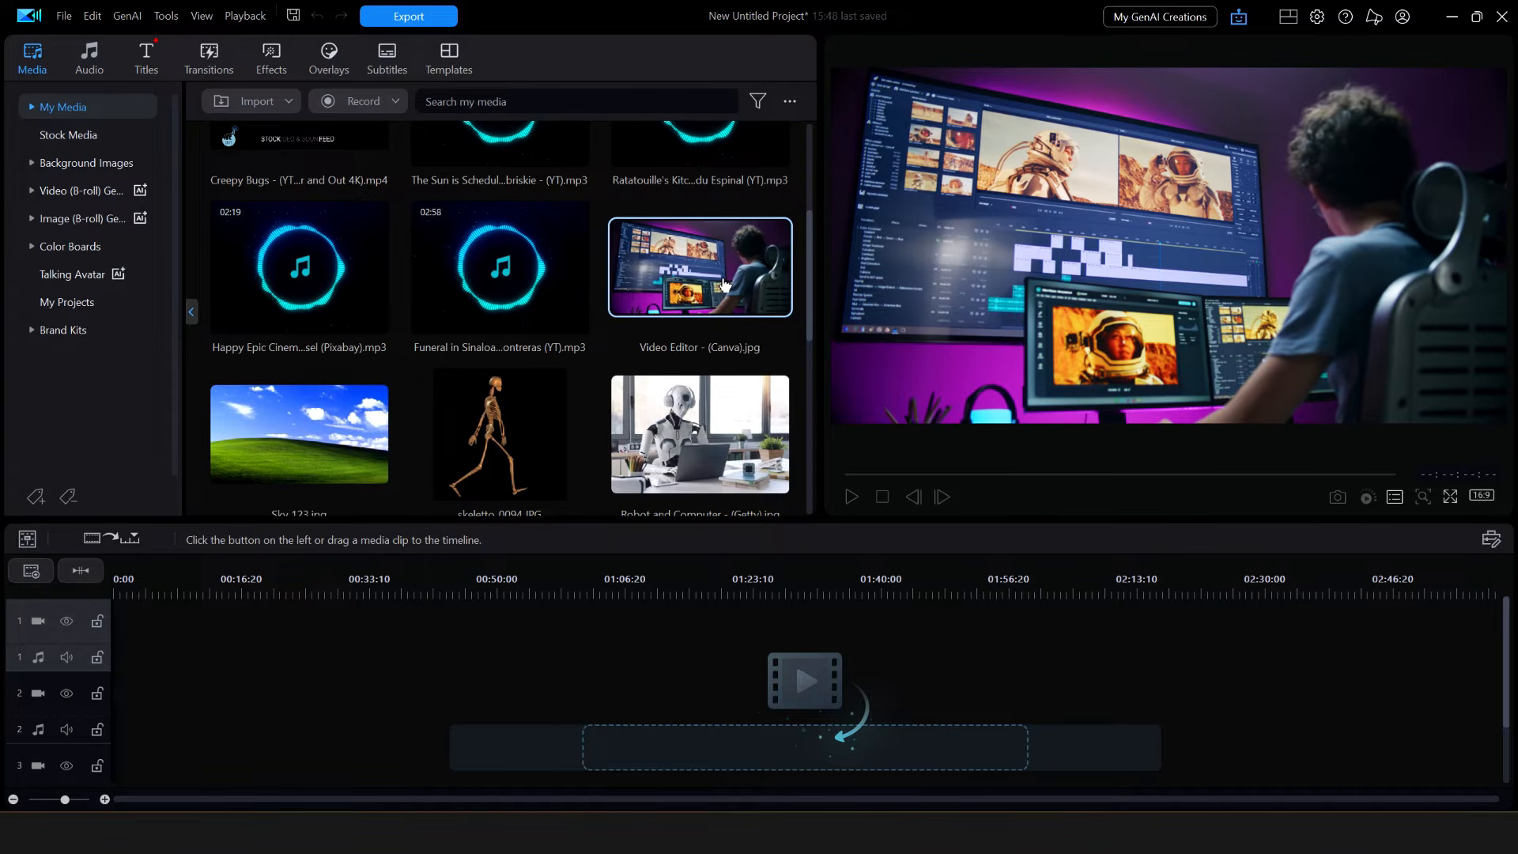
- Review Video Editor (Canva).jpg's properties (8192x4320, 24-bit JPG, 15.49 MB), then close them
{"action": "right_click", "coordinate": [724, 287]}
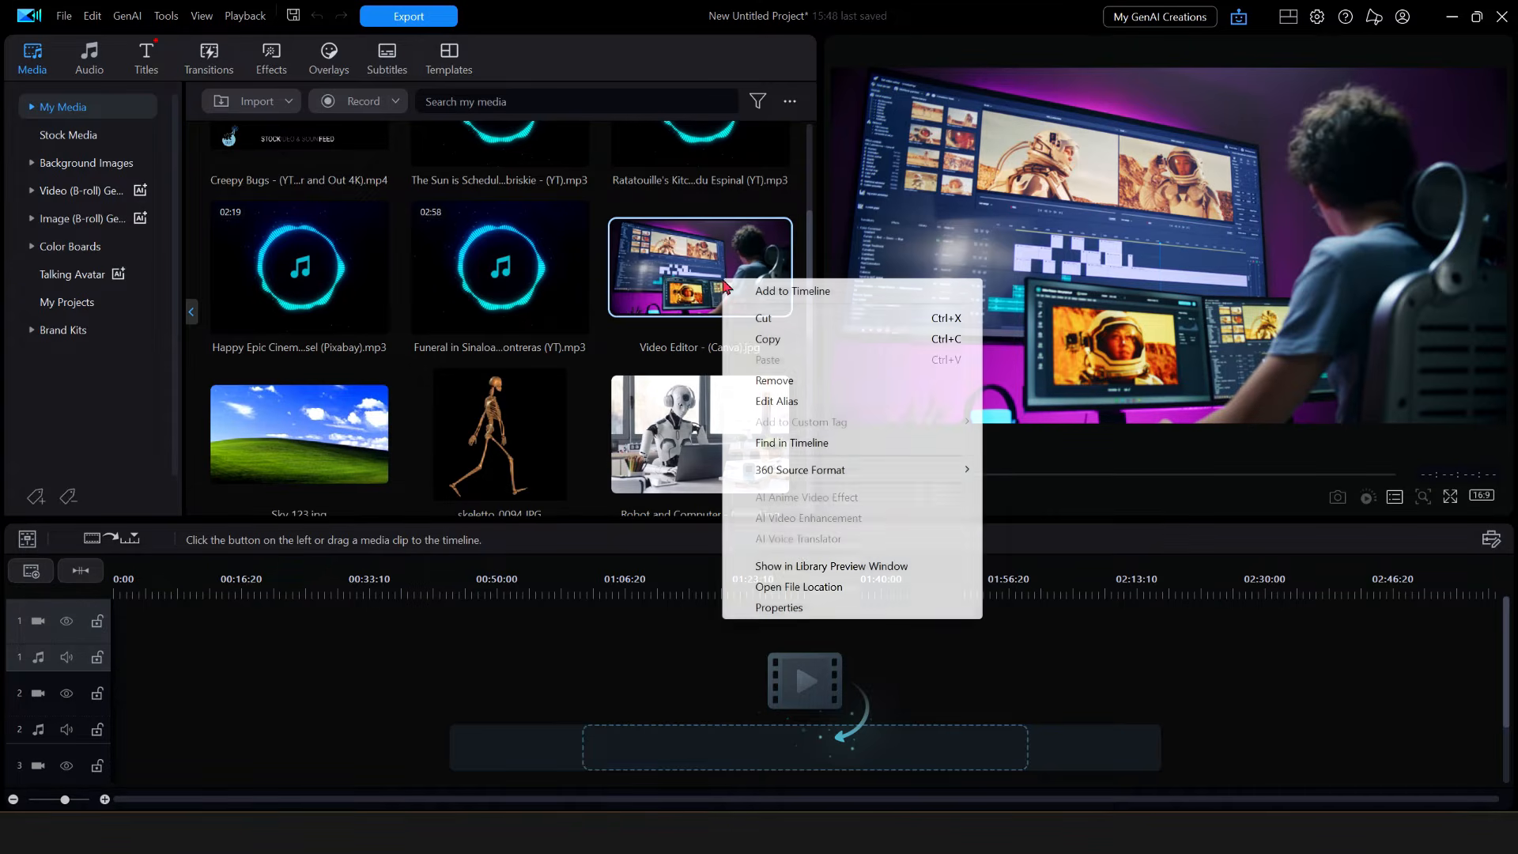
{"action": "left_click", "coordinate": [780, 609]}
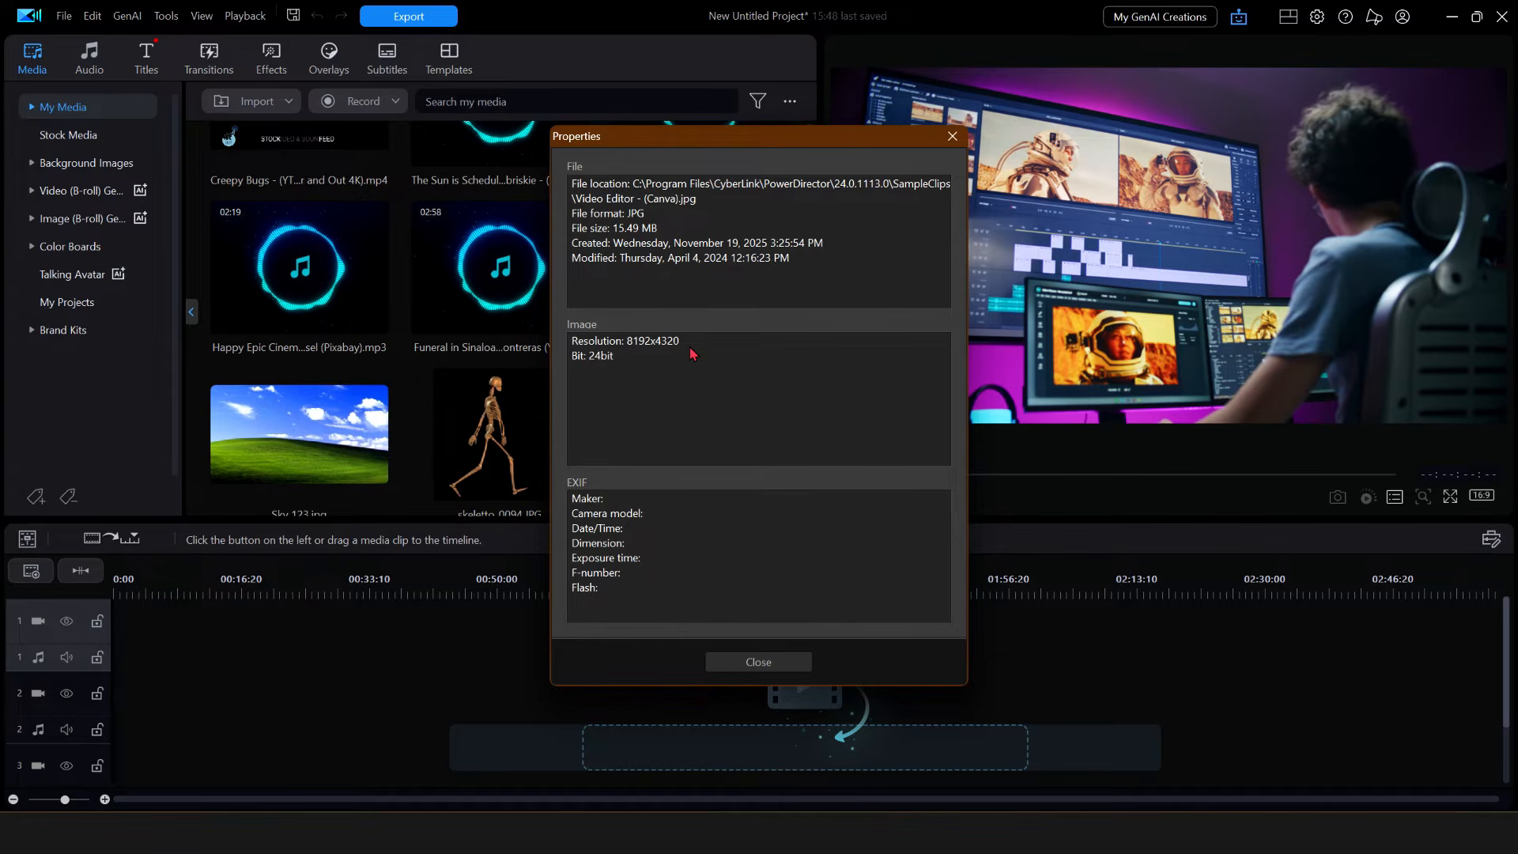
{"action": "left_click_drag", "start_coordinate": [819, 140], "coordinate": [664, 161]}
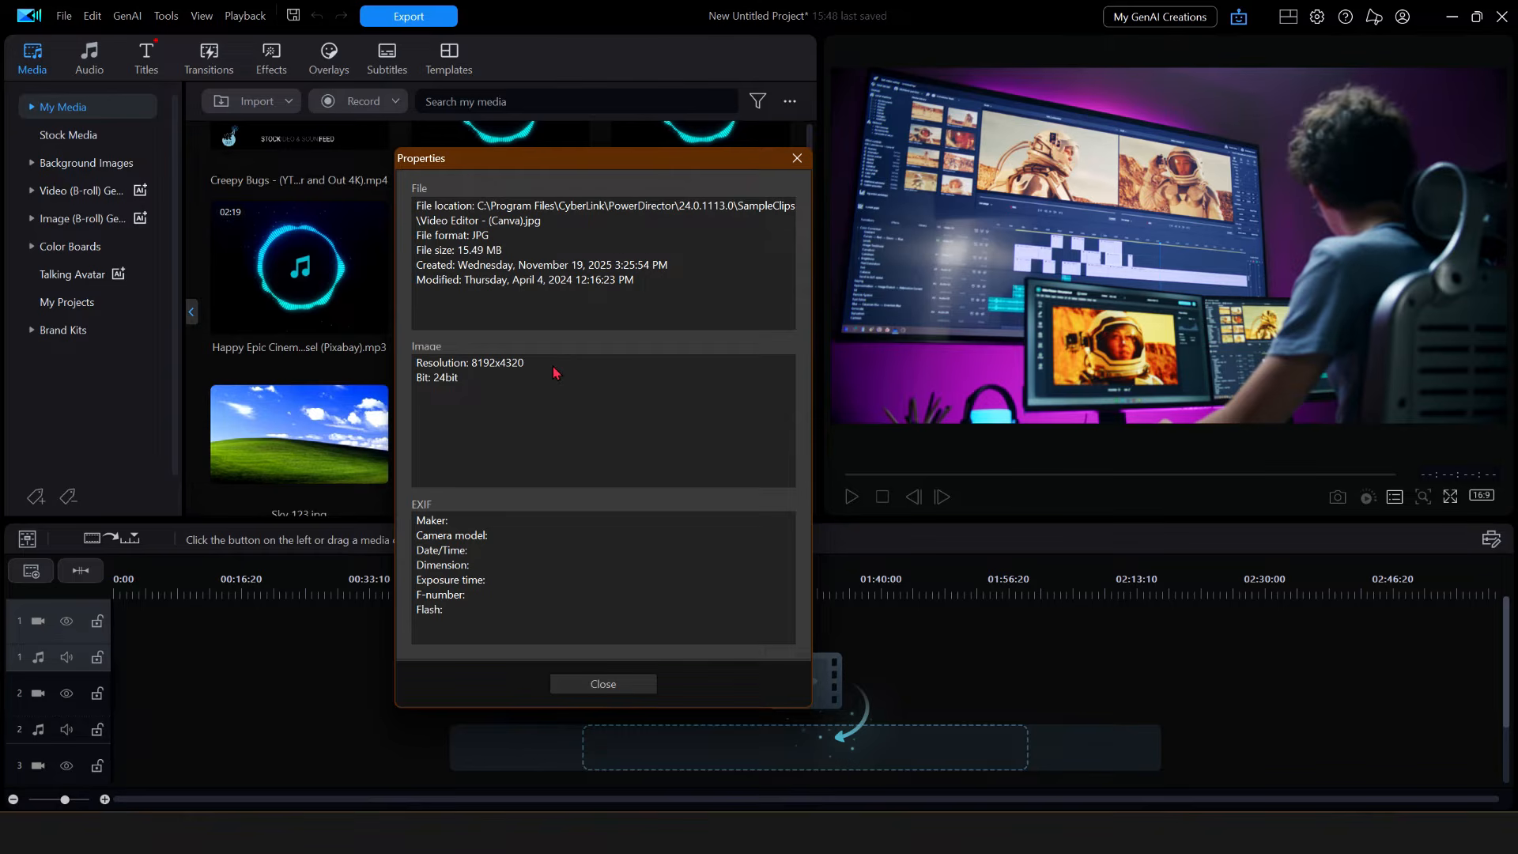
{"action": "left_click", "coordinate": [617, 680]}
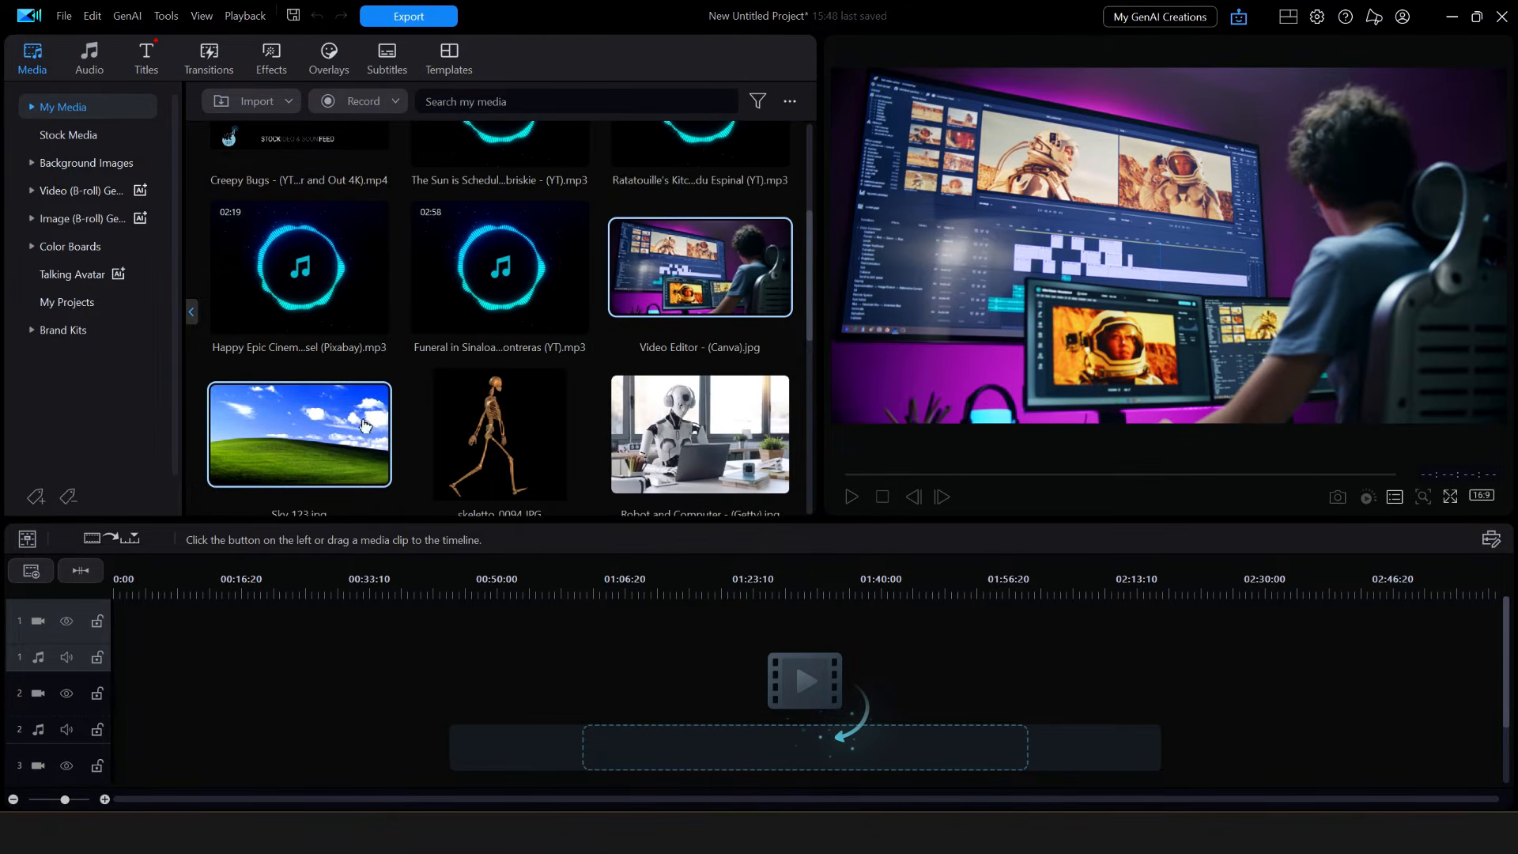
- Check Sky 123.jpg's properties (1920x1080, 24-bit, 560.73 KB) and close the dialog
{"action": "left_click", "coordinate": [332, 431]}
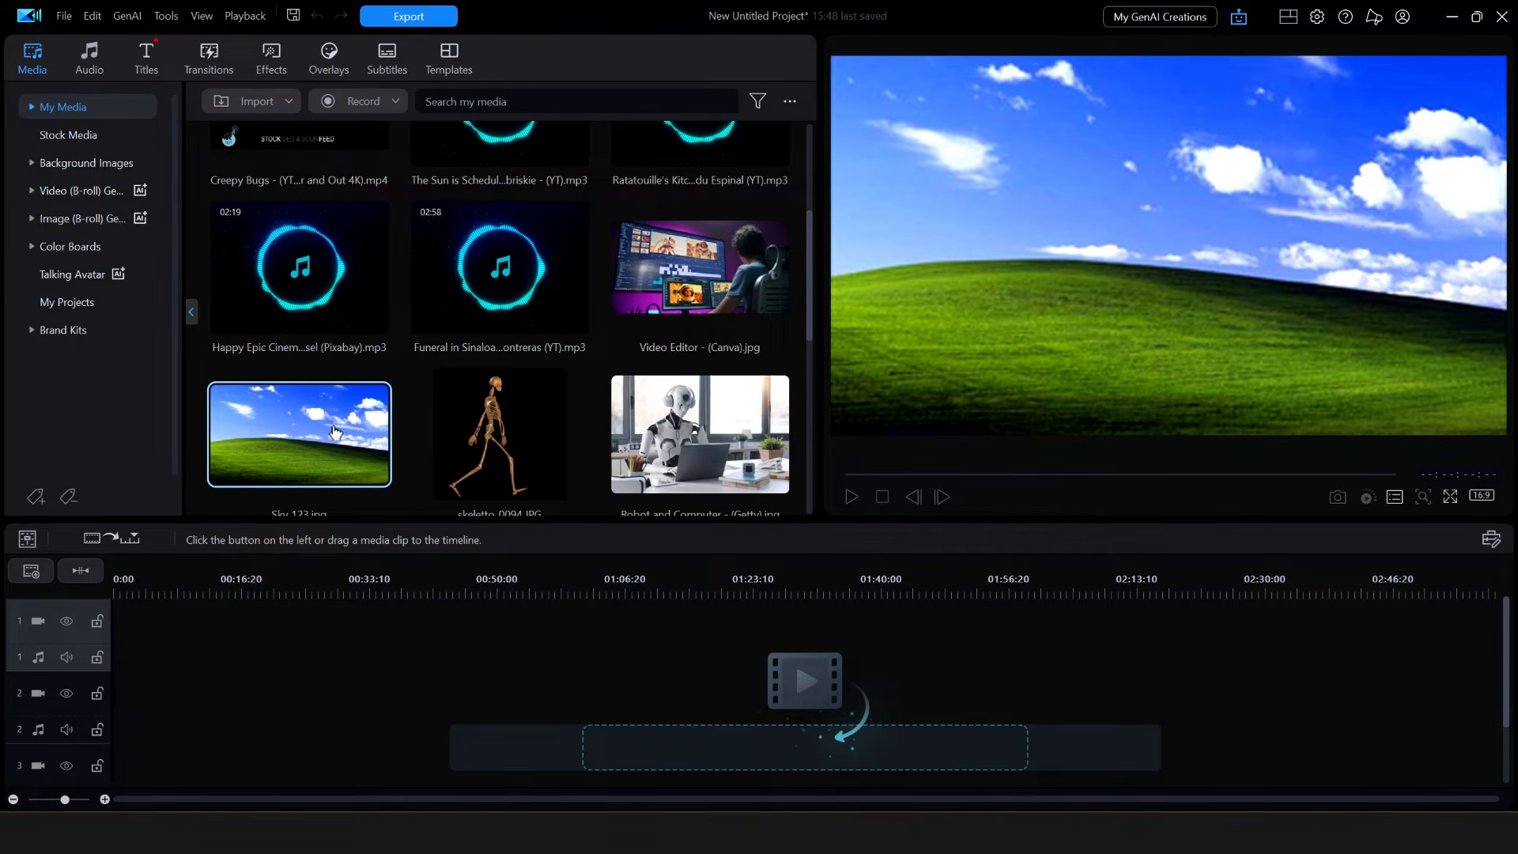
{"action": "right_click", "coordinate": [335, 432]}
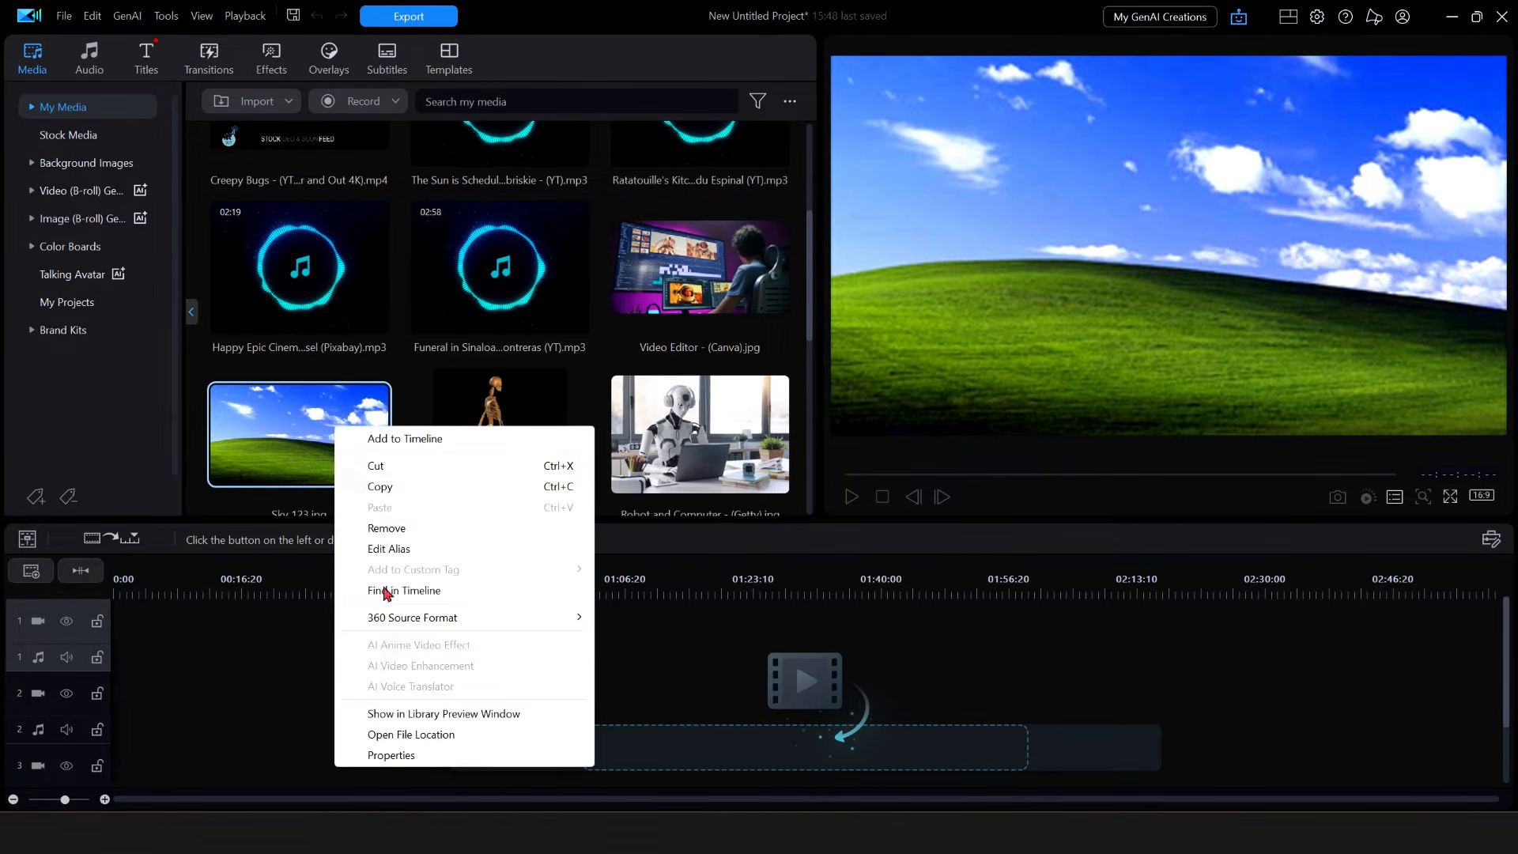
{"action": "left_click", "coordinate": [393, 756]}
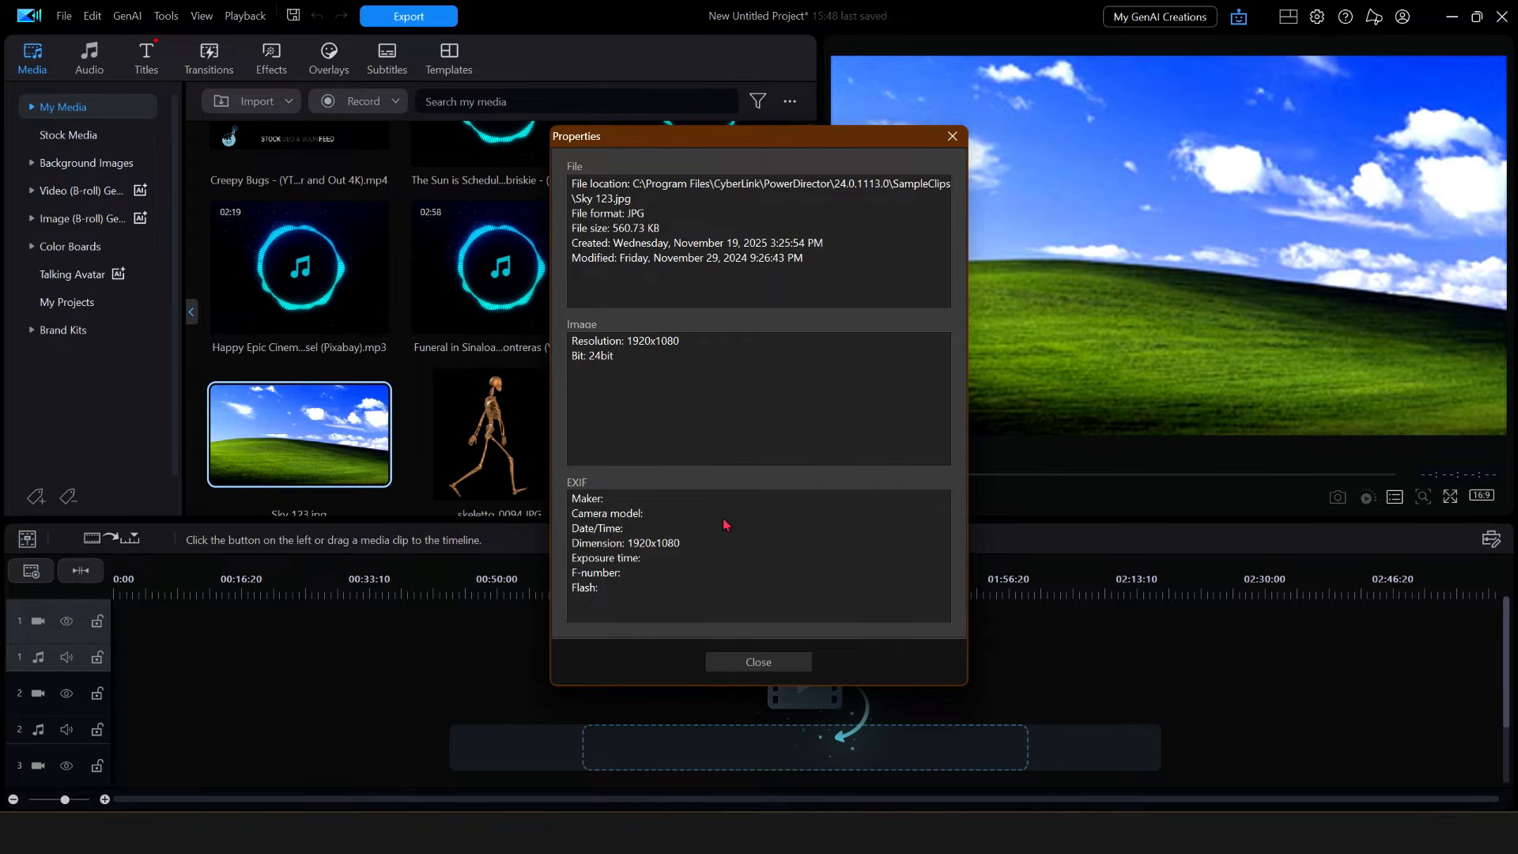
{"action": "left_click", "coordinate": [765, 665]}
- Display skeletto_0094.JPG's properties (566x566, 24-bit, 79.00 KB), moving the dialog up-left
{"action": "left_click", "coordinate": [535, 420]}
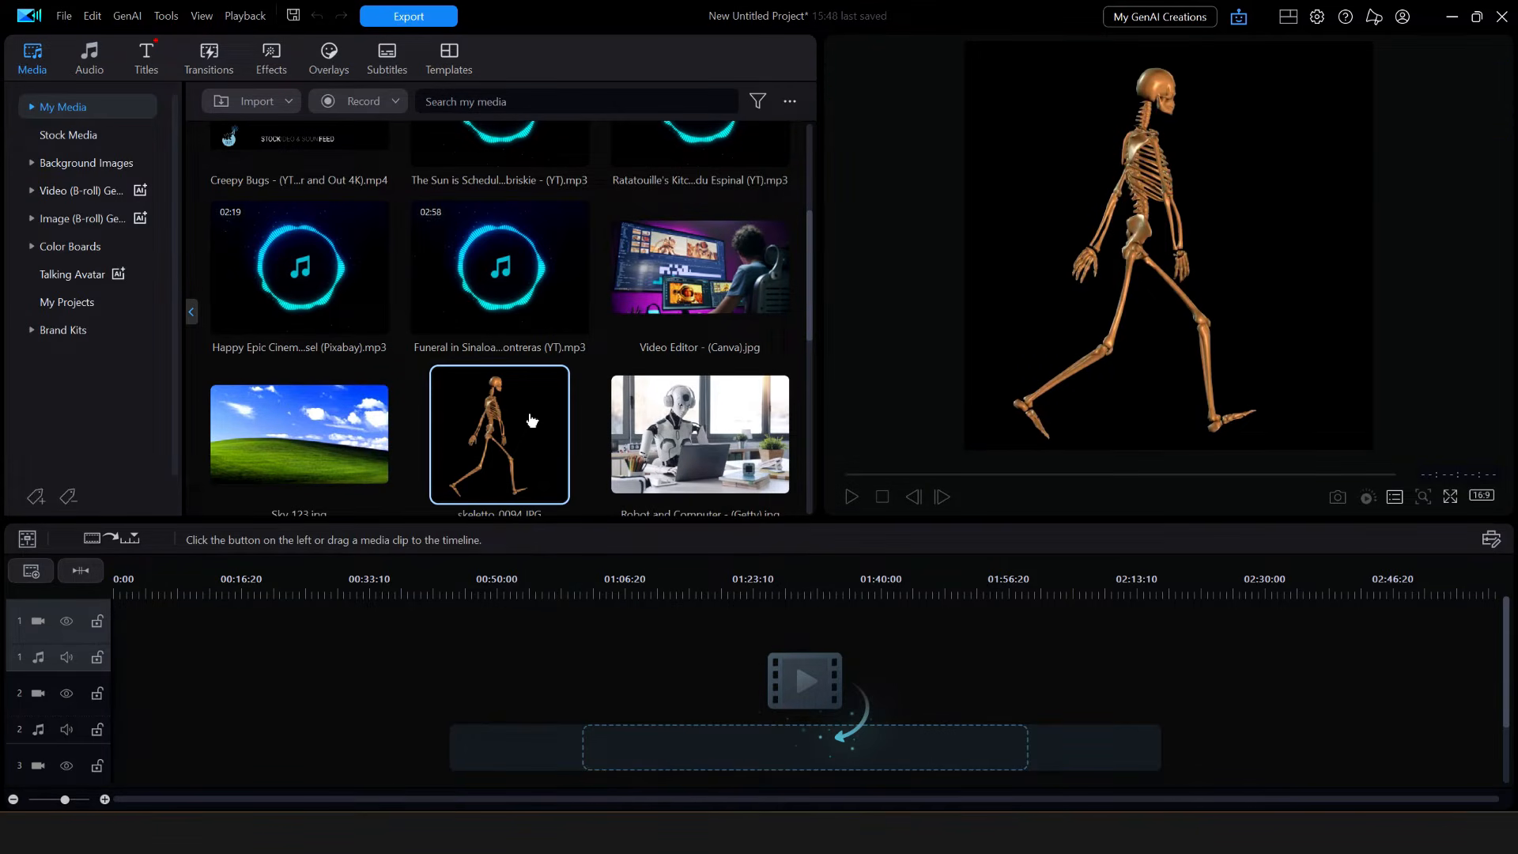
{"action": "right_click", "coordinate": [531, 420]}
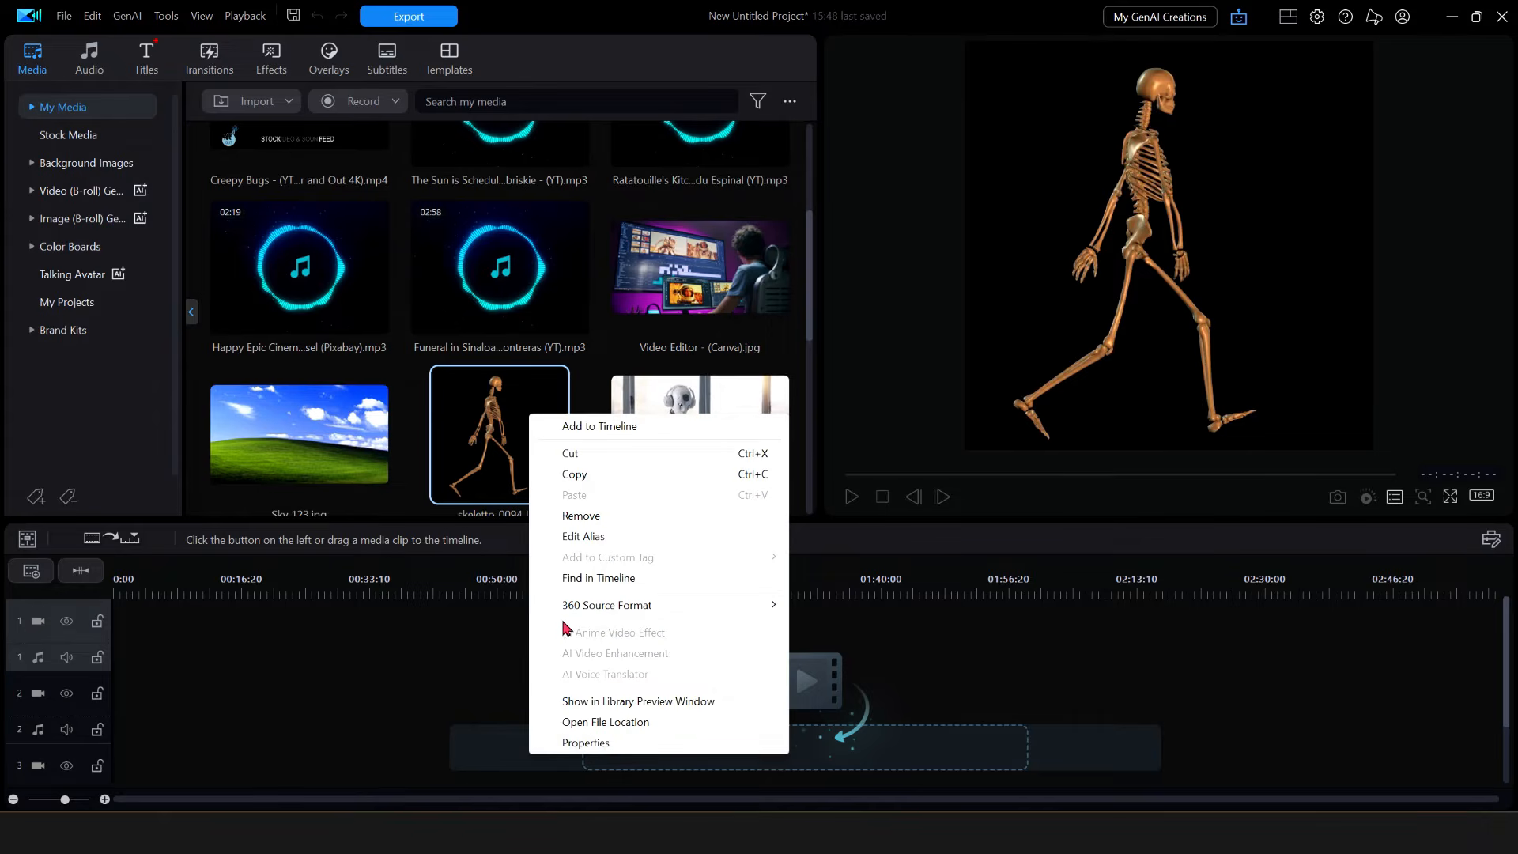
{"action": "left_click", "coordinate": [586, 744]}
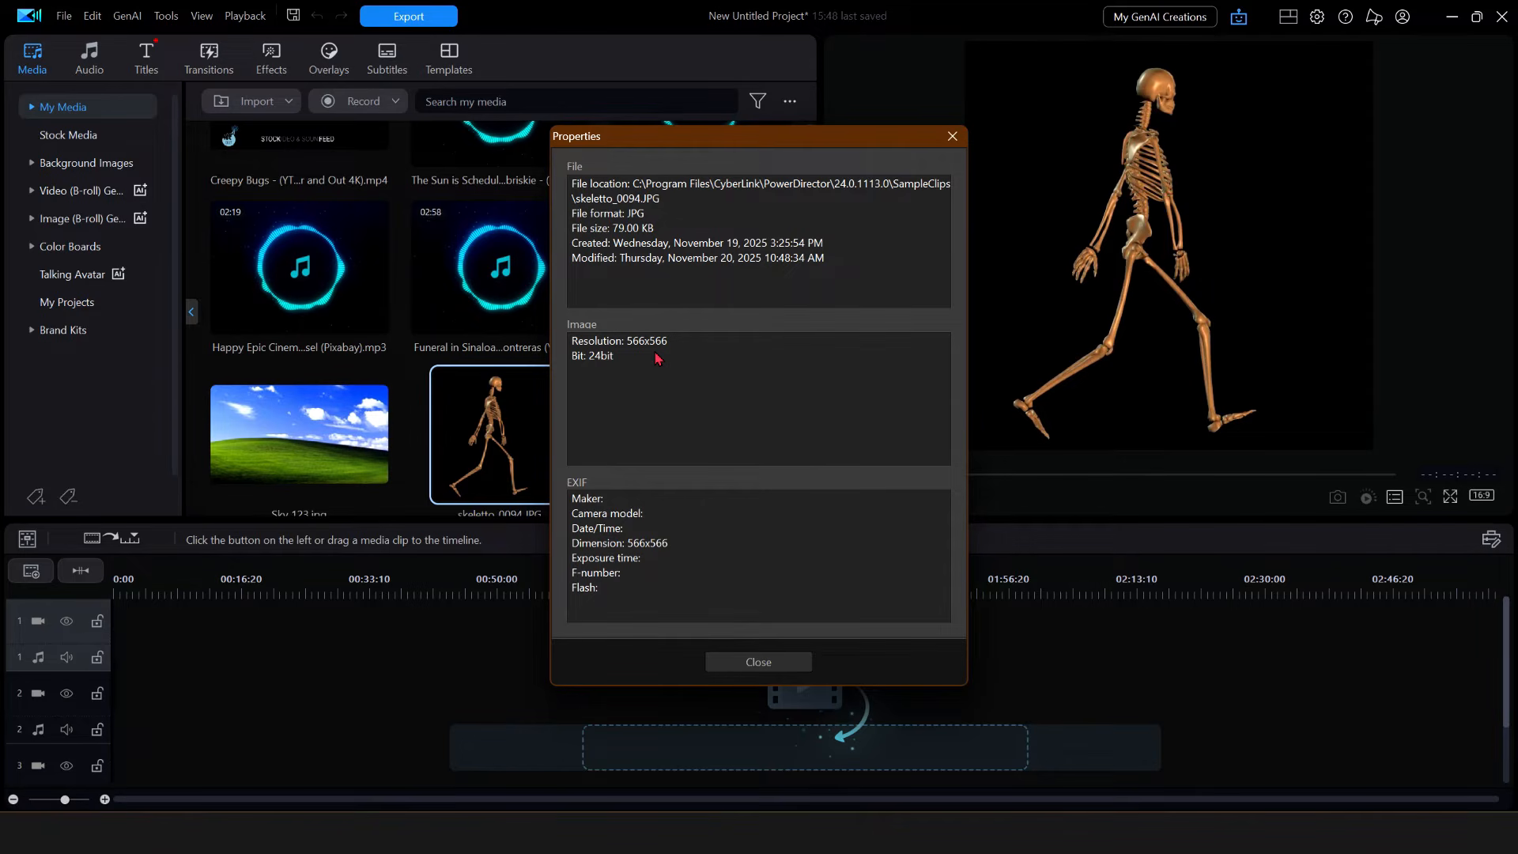
{"action": "left_click_drag", "start_coordinate": [813, 141], "coordinate": [723, 118]}
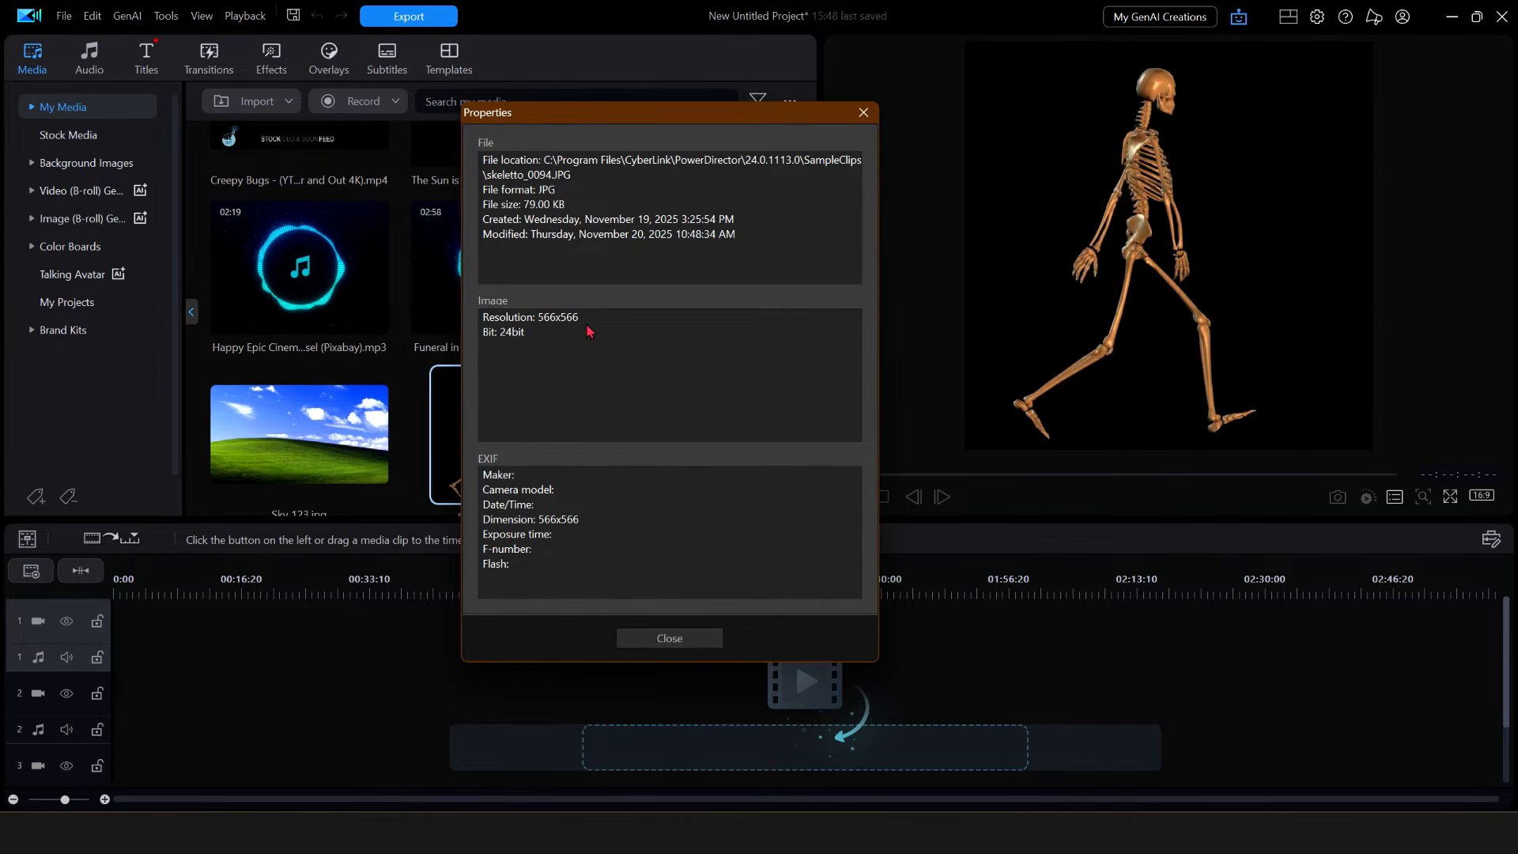
- Inspect the Robot and Computer image's properties: 7172x4787 JPG, 10.57 MB, NIKON D810
{"action": "left_click", "coordinate": [670, 638]}
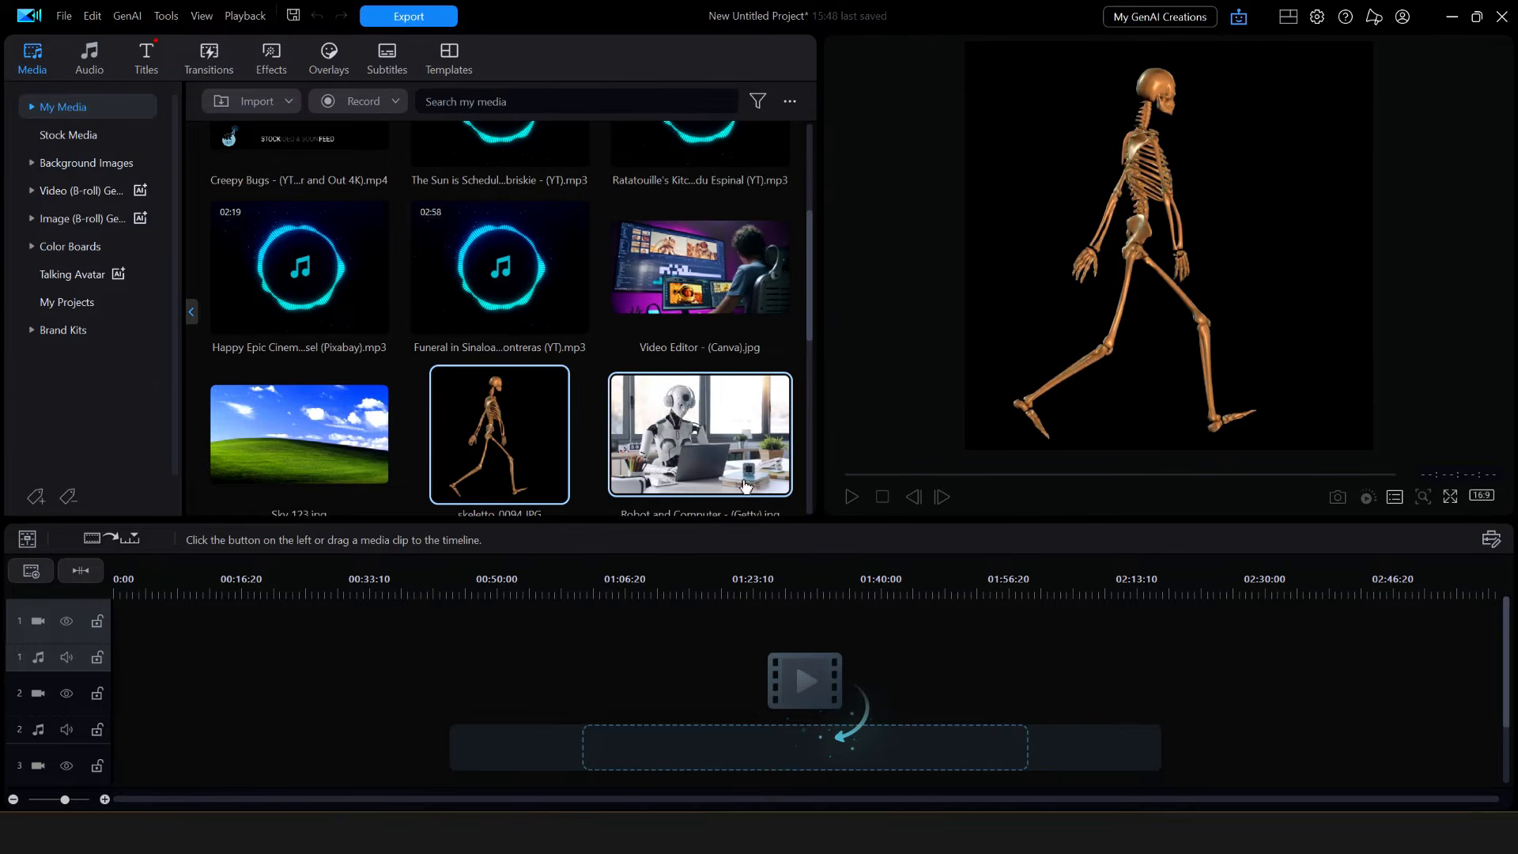
{"action": "left_click", "coordinate": [720, 450]}
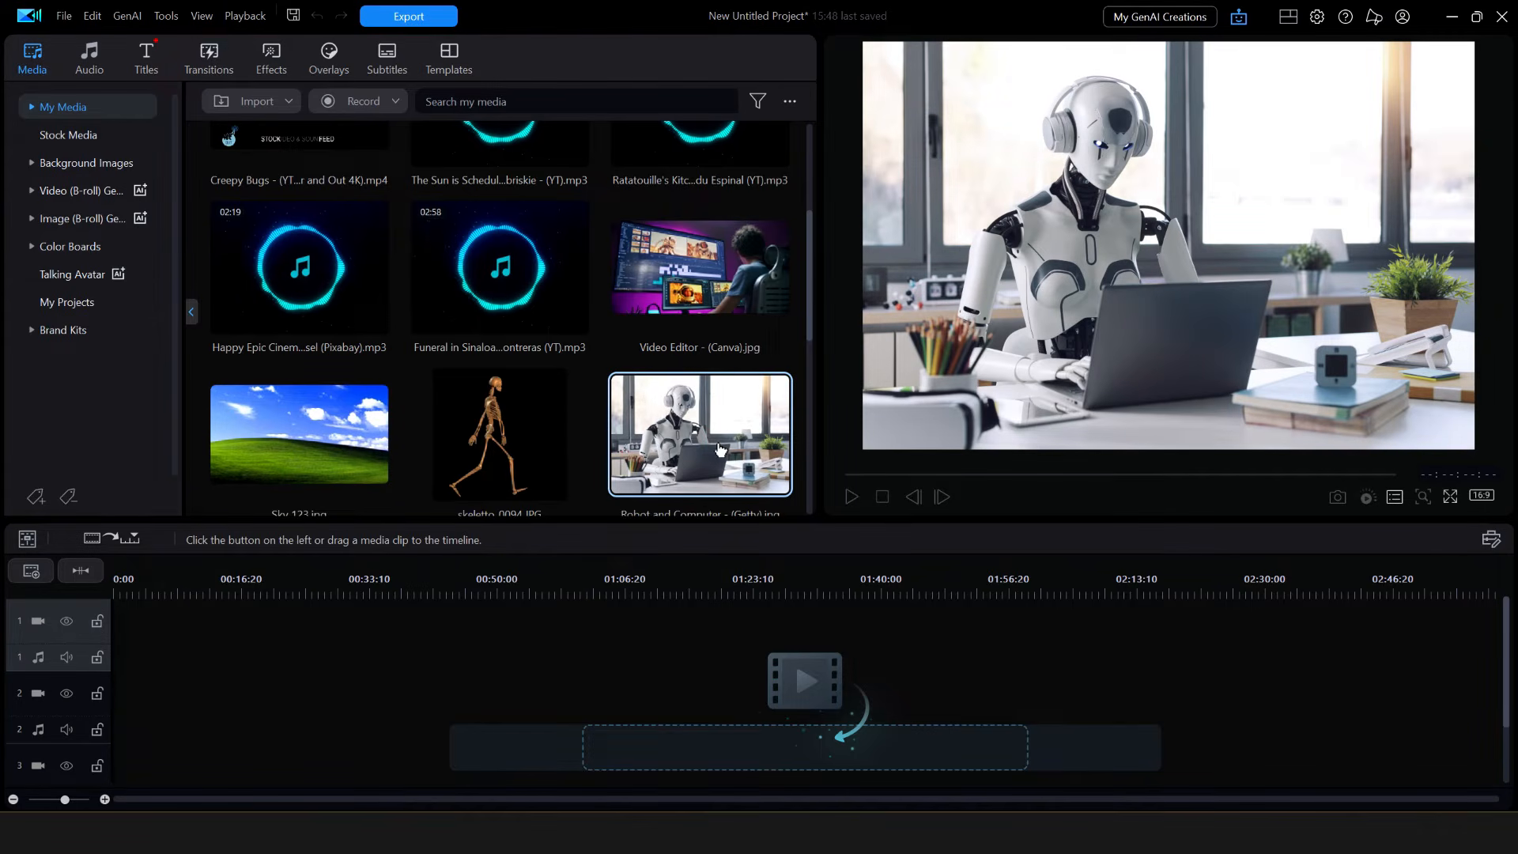
{"action": "left_click_drag", "start_coordinate": [811, 314], "coordinate": [809, 357]}
{"action": "scroll", "coordinate": [718, 269], "scroll_direction": "down", "scroll_amount": 2}
{"action": "right_click", "coordinate": [718, 269]}
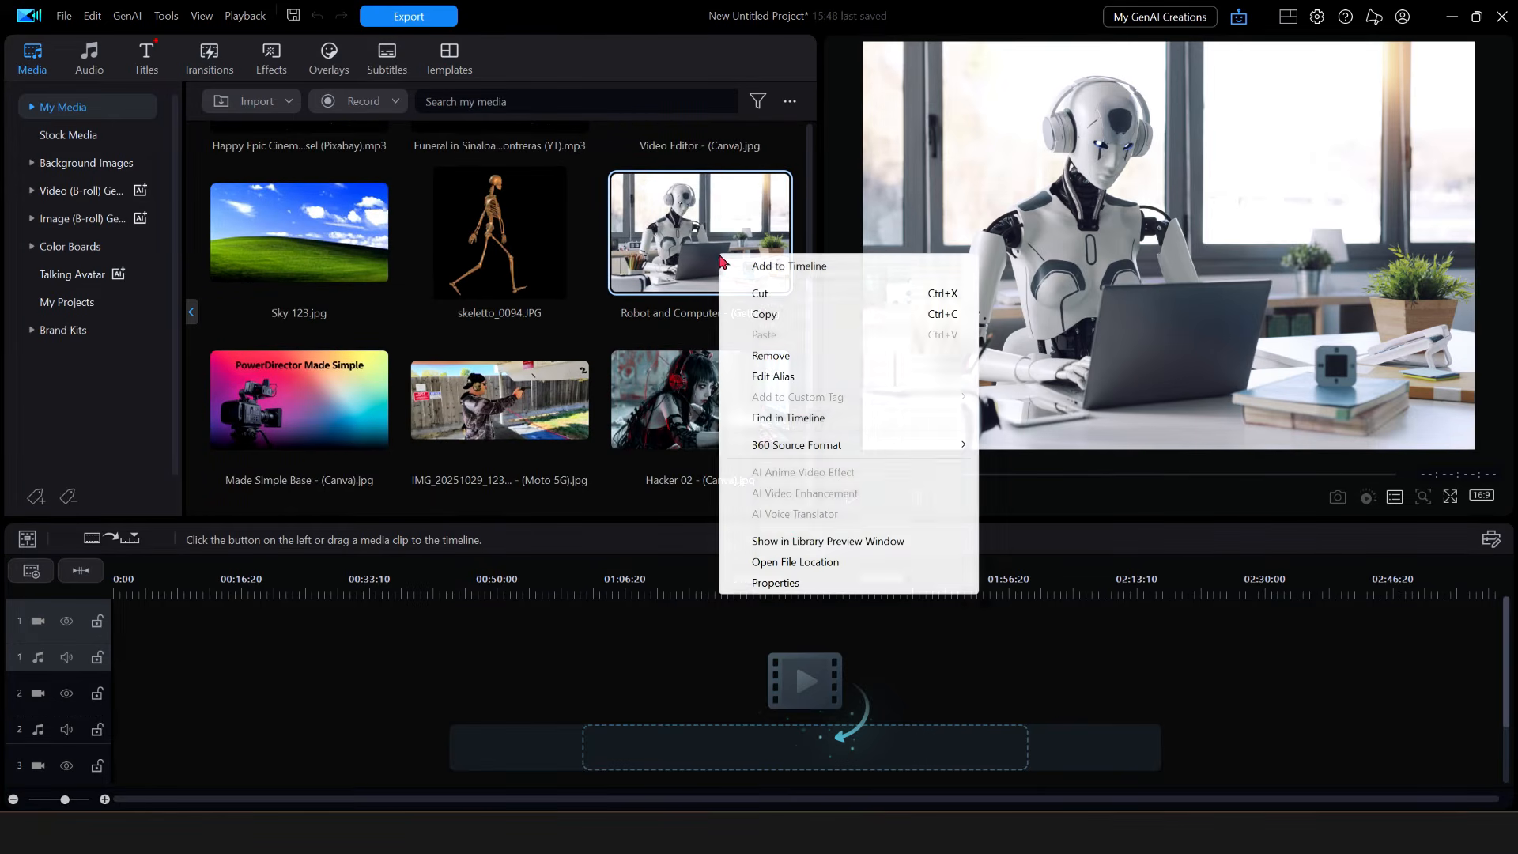
{"action": "left_click", "coordinate": [775, 585]}
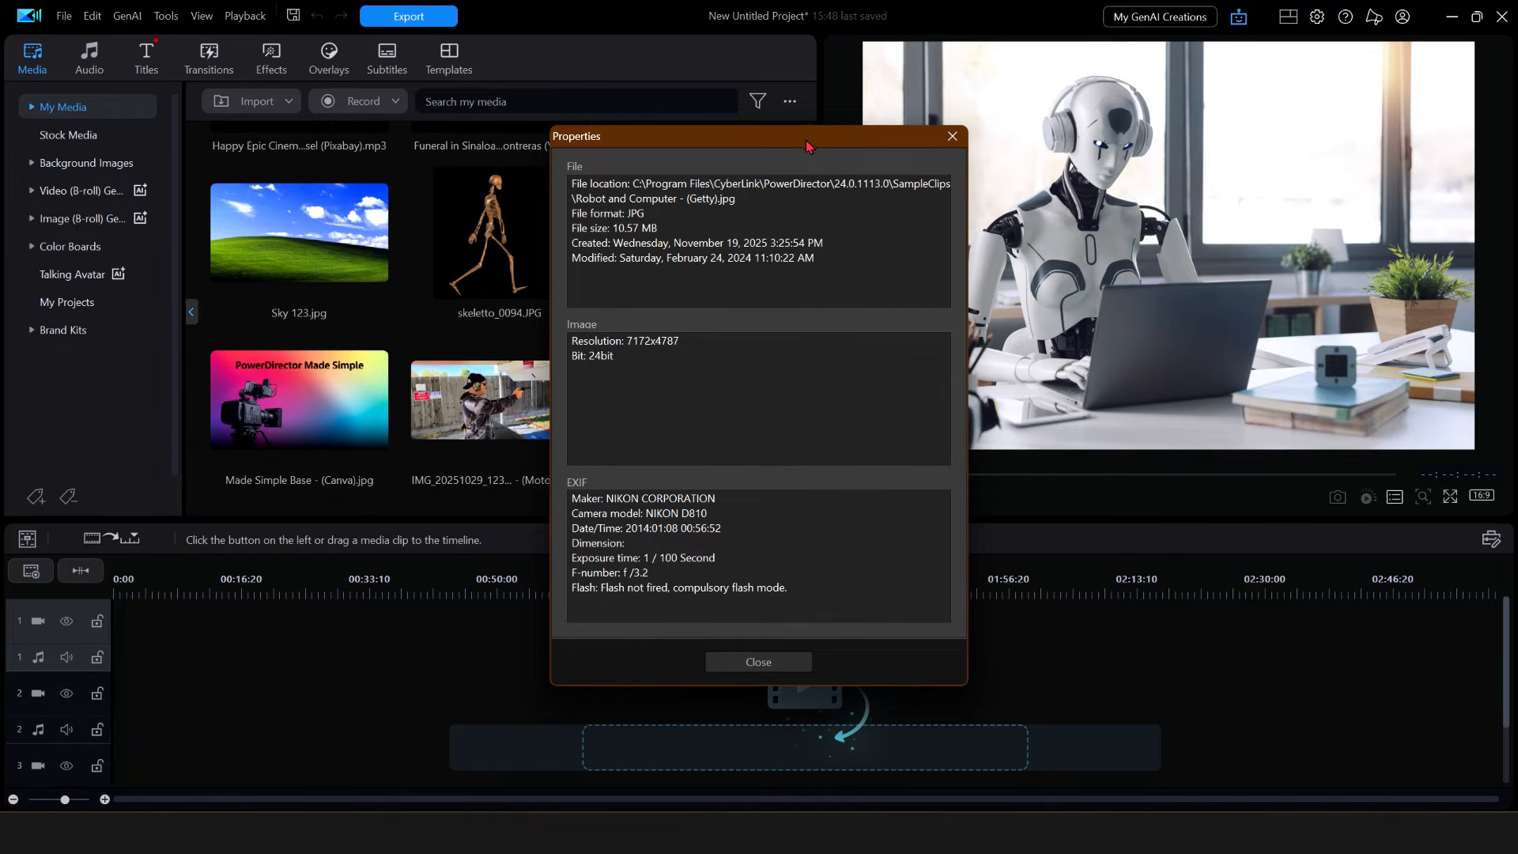
{"action": "left_click", "coordinate": [953, 143]}
- Place Robot and Computer - (Getty).jpg at the start of video track 1 and list aspect ratios
{"action": "left_click_drag", "start_coordinate": [719, 233], "coordinate": [127, 644]}
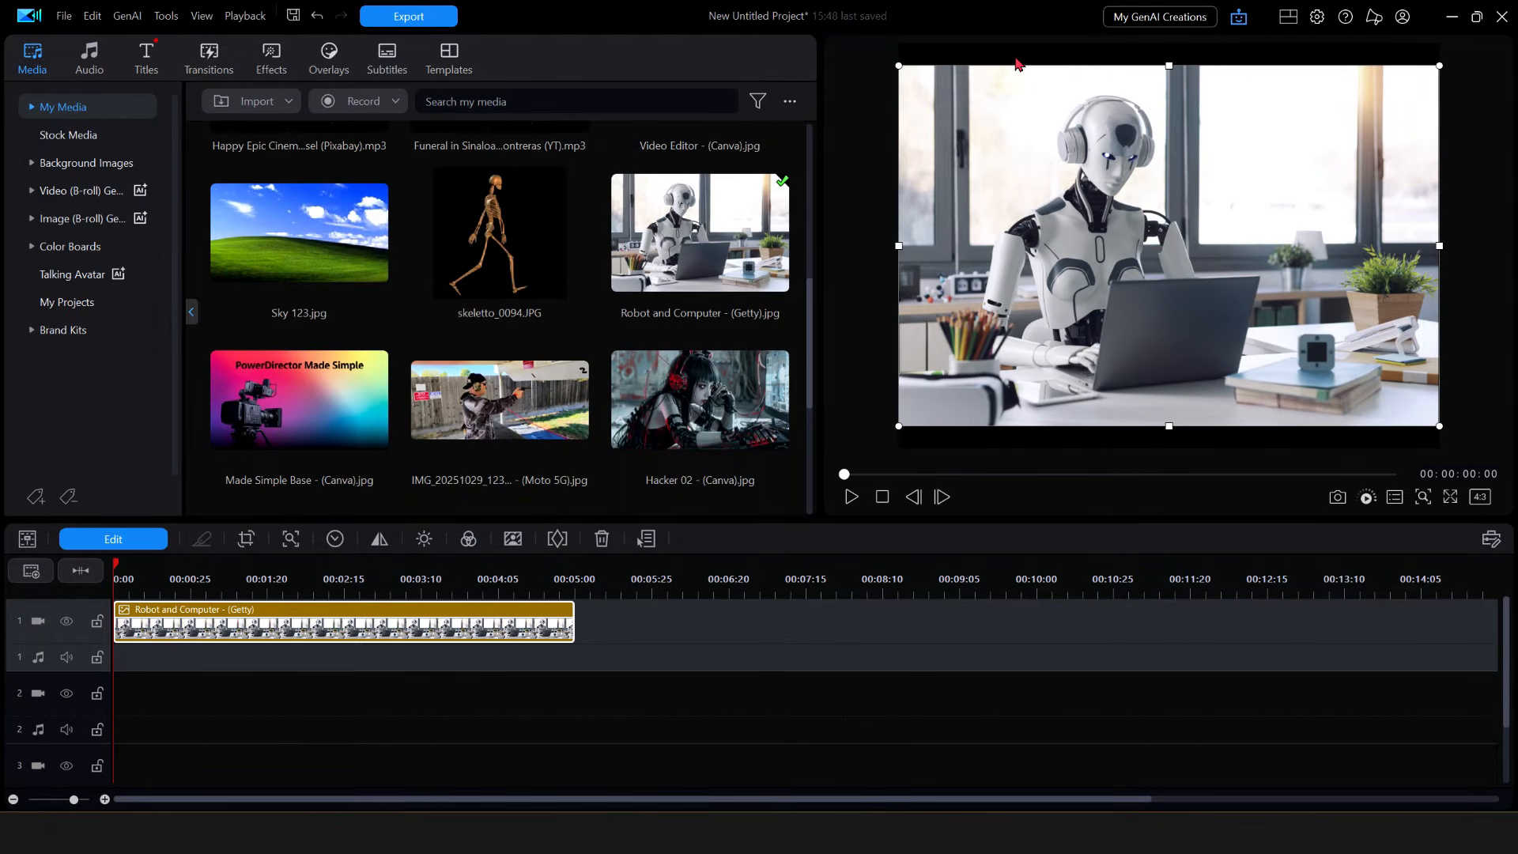
{"action": "left_click", "coordinate": [1479, 499]}
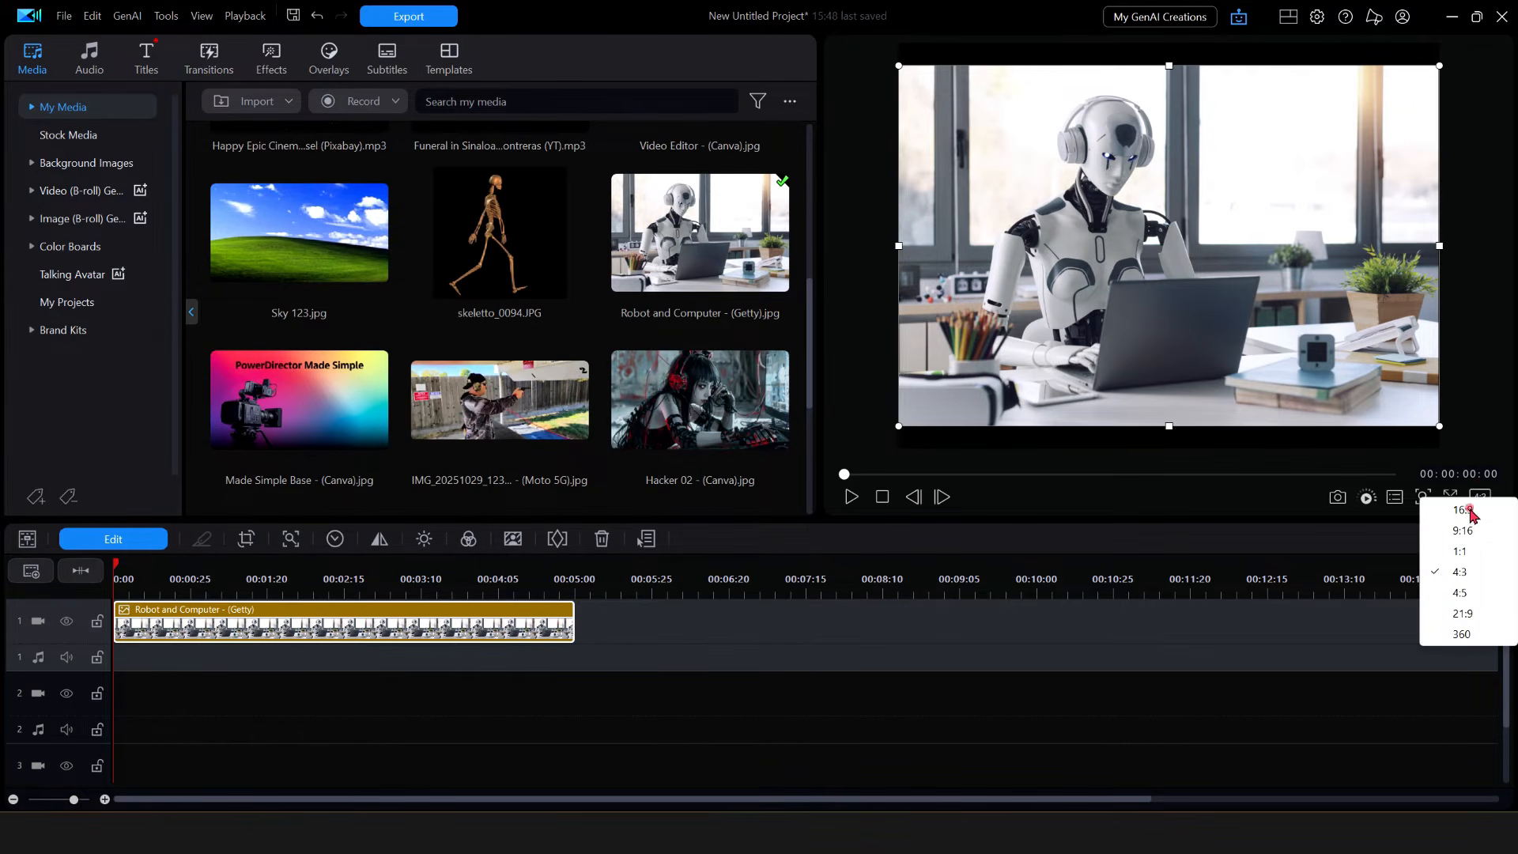
- Choose the 16:9 aspect ratio for the project
{"action": "left_click", "coordinate": [1469, 510]}
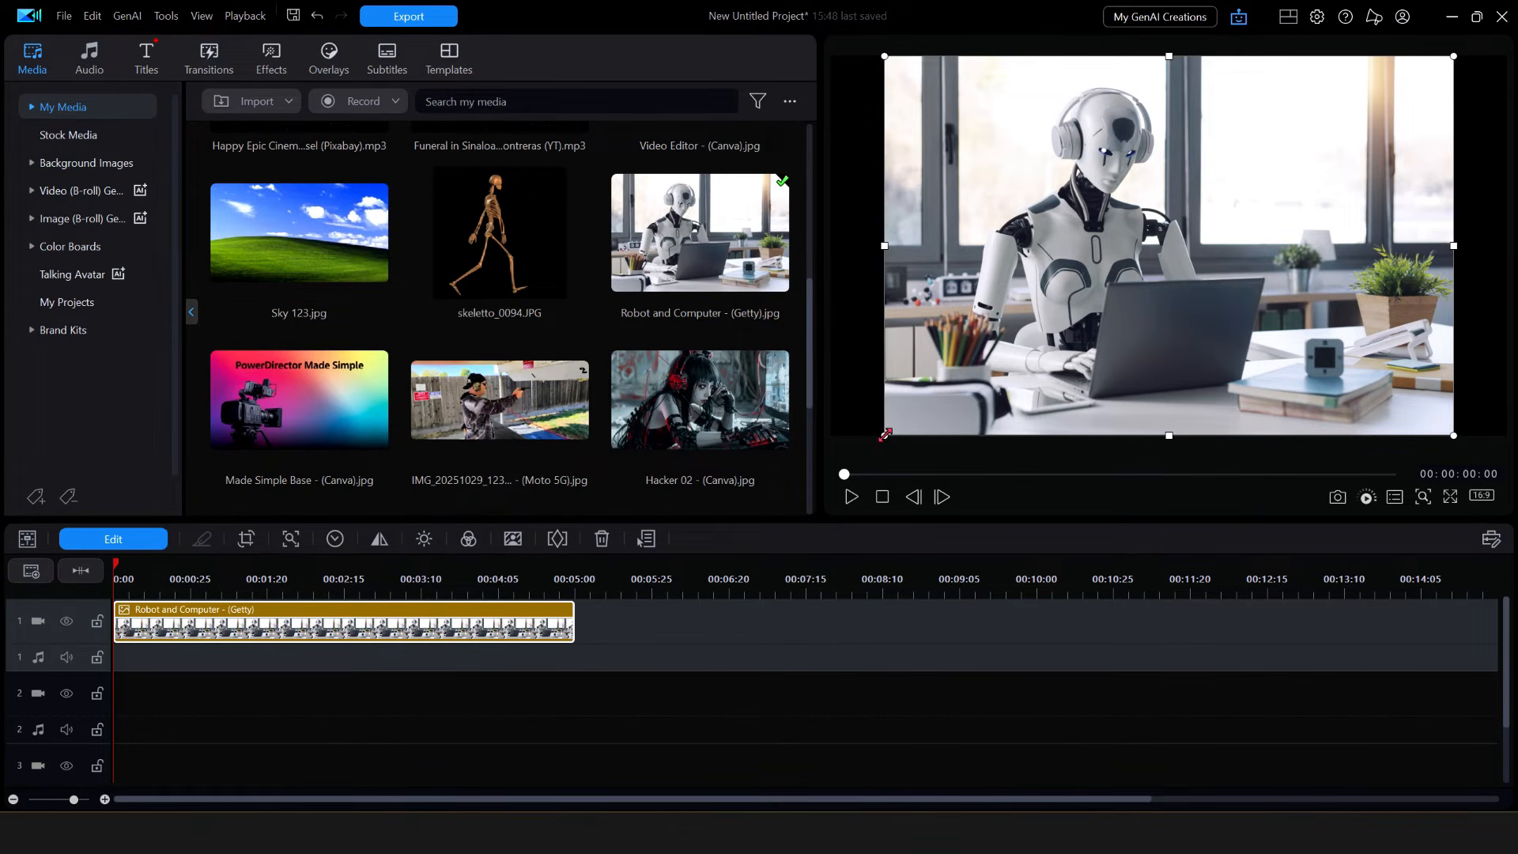
- Enlarge and recentre the robot image to fill the 16:9 frame, then move playback to 00:00:02:08
{"action": "left_click_drag", "start_coordinate": [885, 434], "coordinate": [836, 497]}
{"action": "left_click_drag", "start_coordinate": [1504, 370], "coordinate": [1505, 429]}
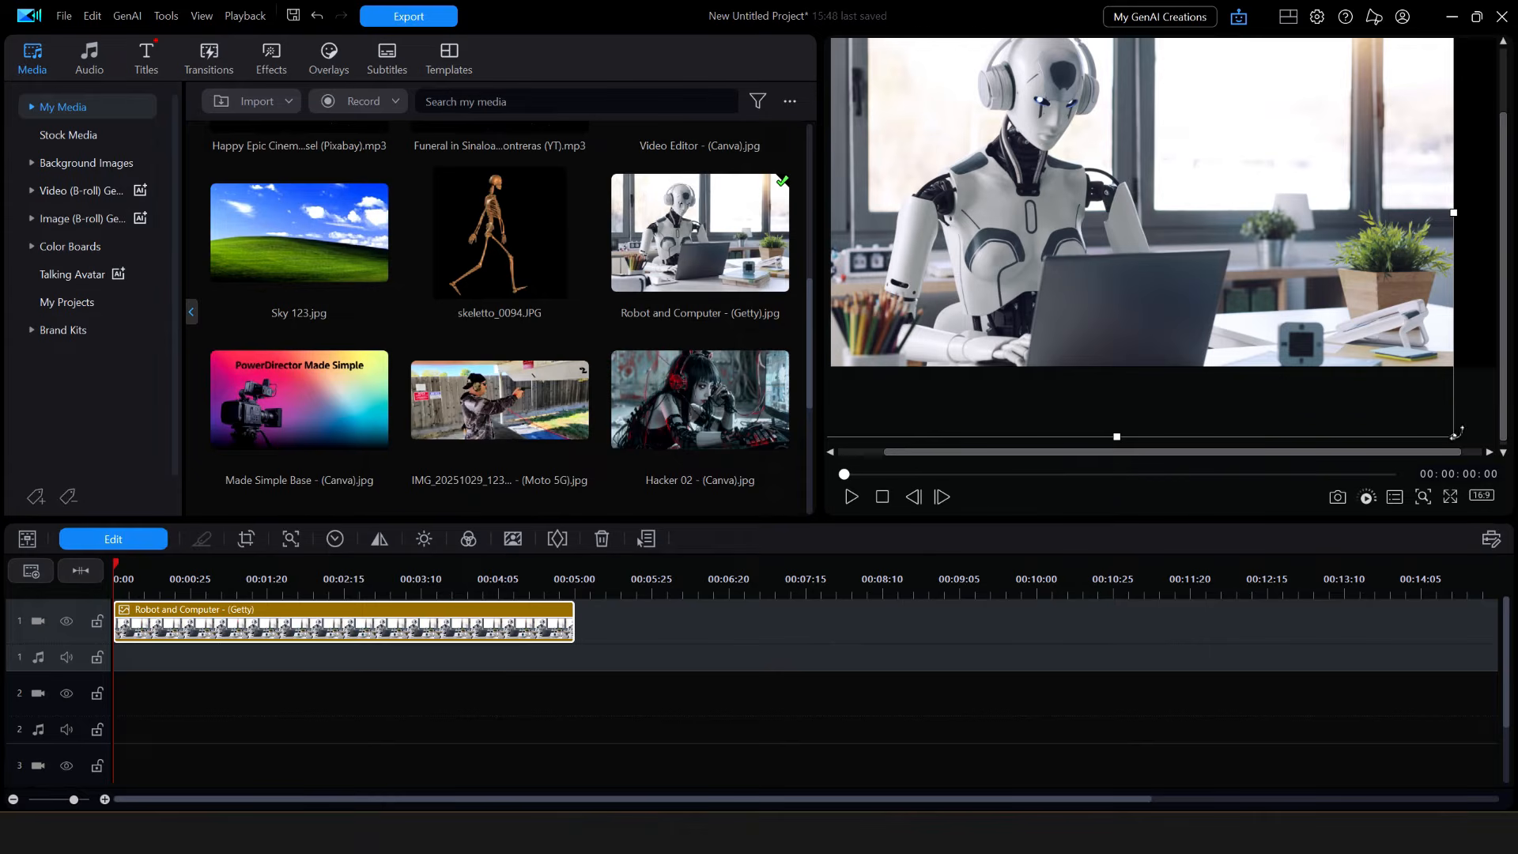
{"action": "left_click_drag", "start_coordinate": [1453, 435], "coordinate": [1462, 434]}
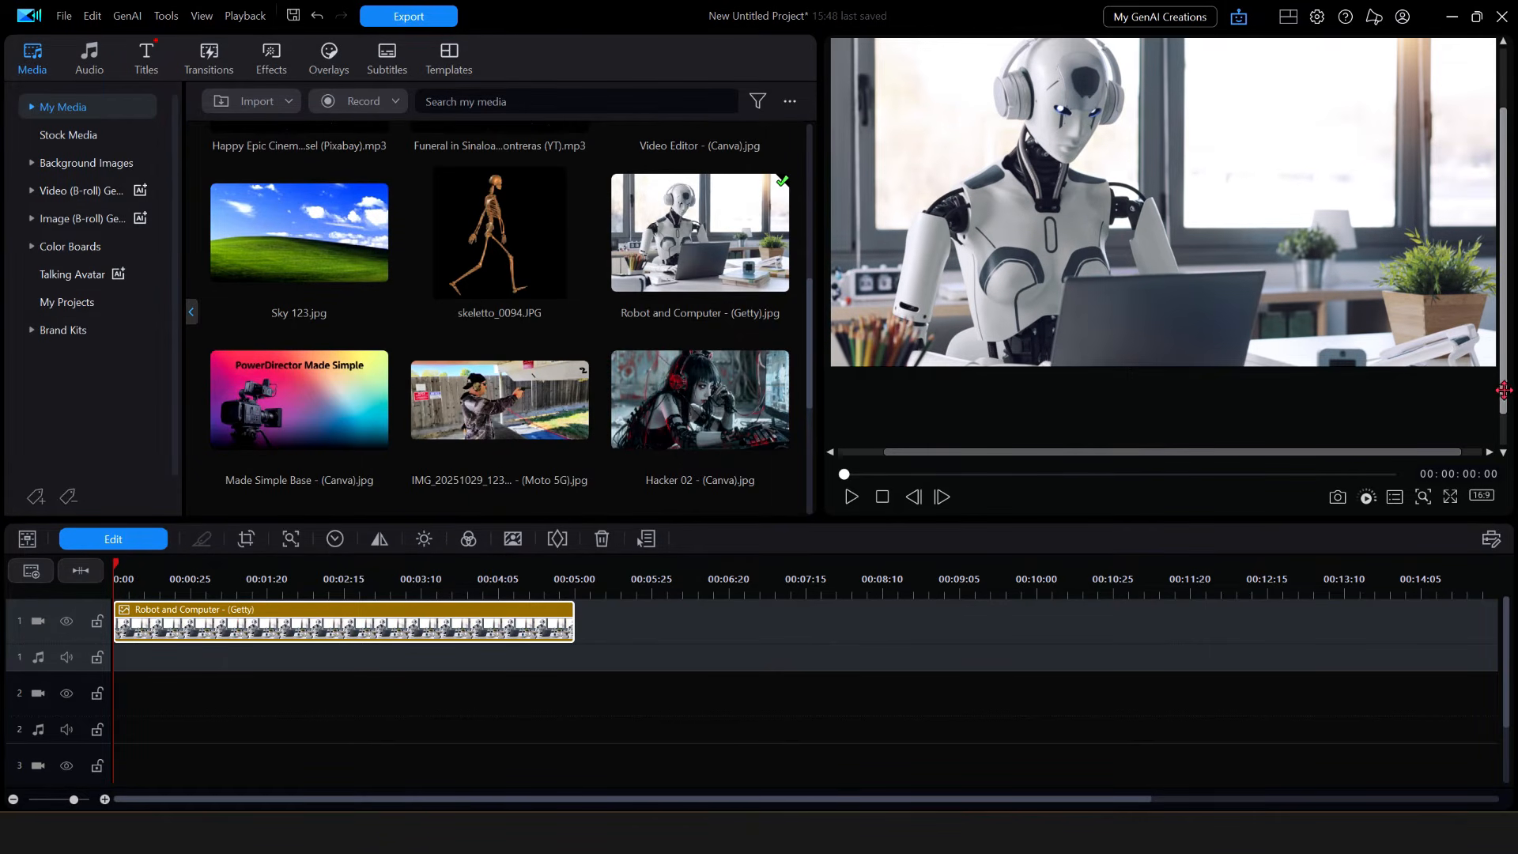
{"action": "scroll", "coordinate": [1497, 395], "scroll_direction": "up", "scroll_amount": 2}
{"action": "left_click_drag", "start_coordinate": [1223, 291], "coordinate": [1278, 299]}
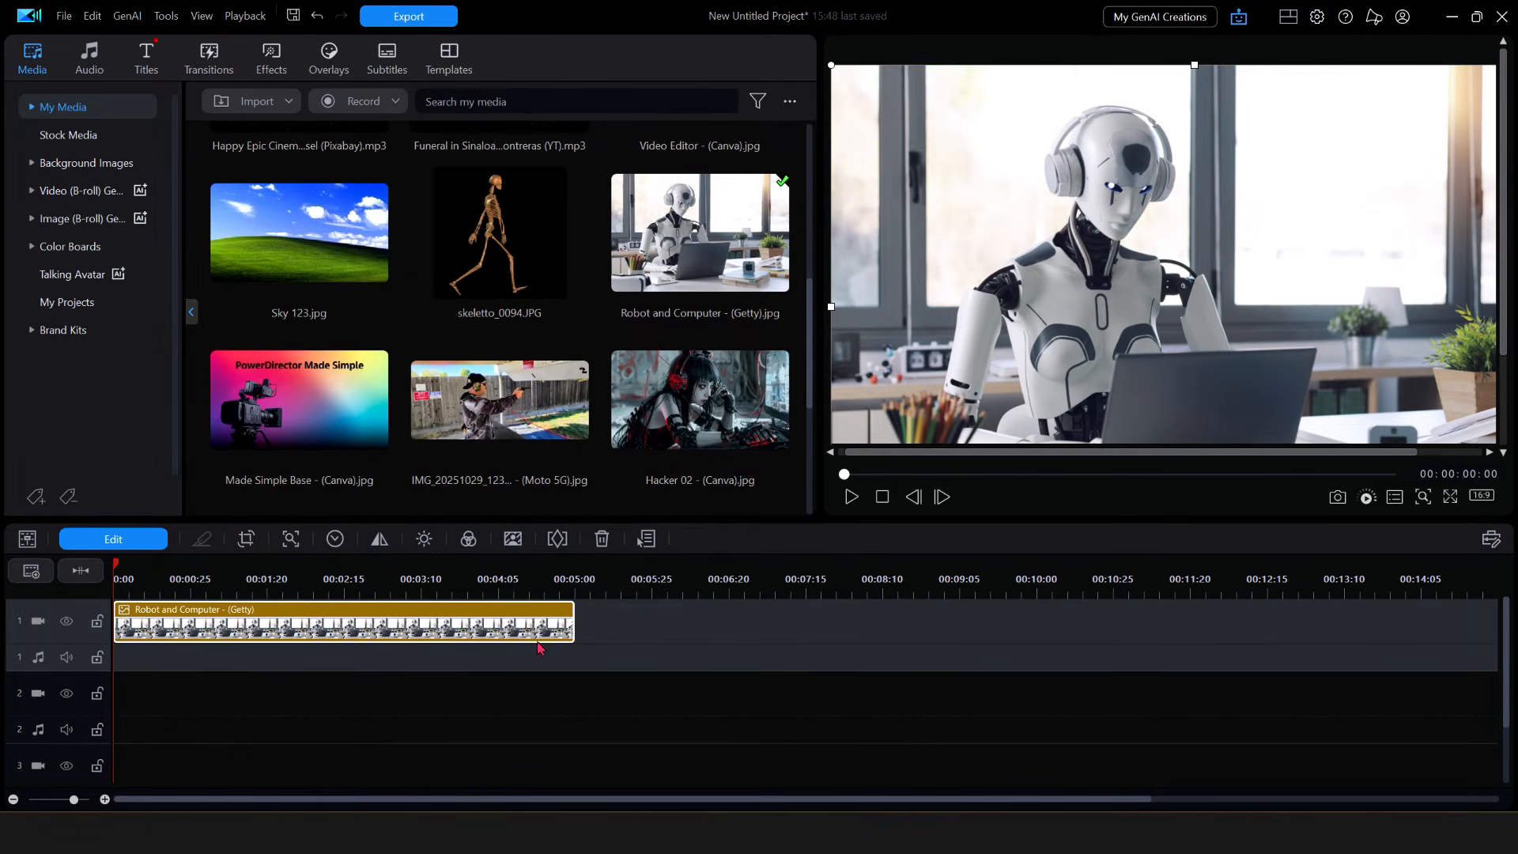
{"action": "left_click", "coordinate": [323, 566]}
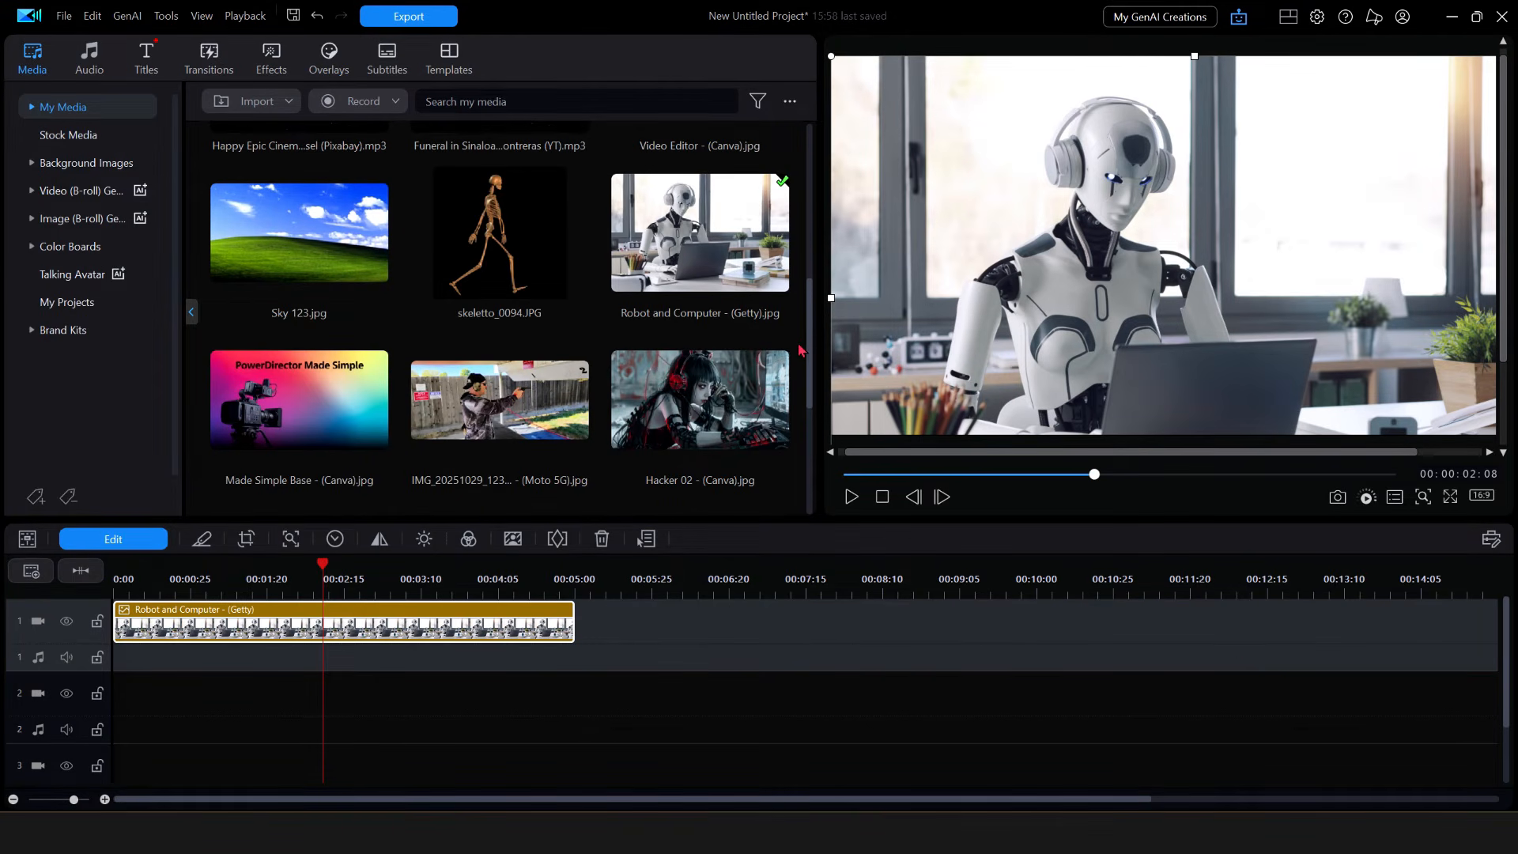
- Add the IMG_20251029 range-shooter photo to video track 1 after the robot clip
{"action": "left_click_drag", "start_coordinate": [807, 327], "coordinate": [812, 404]}
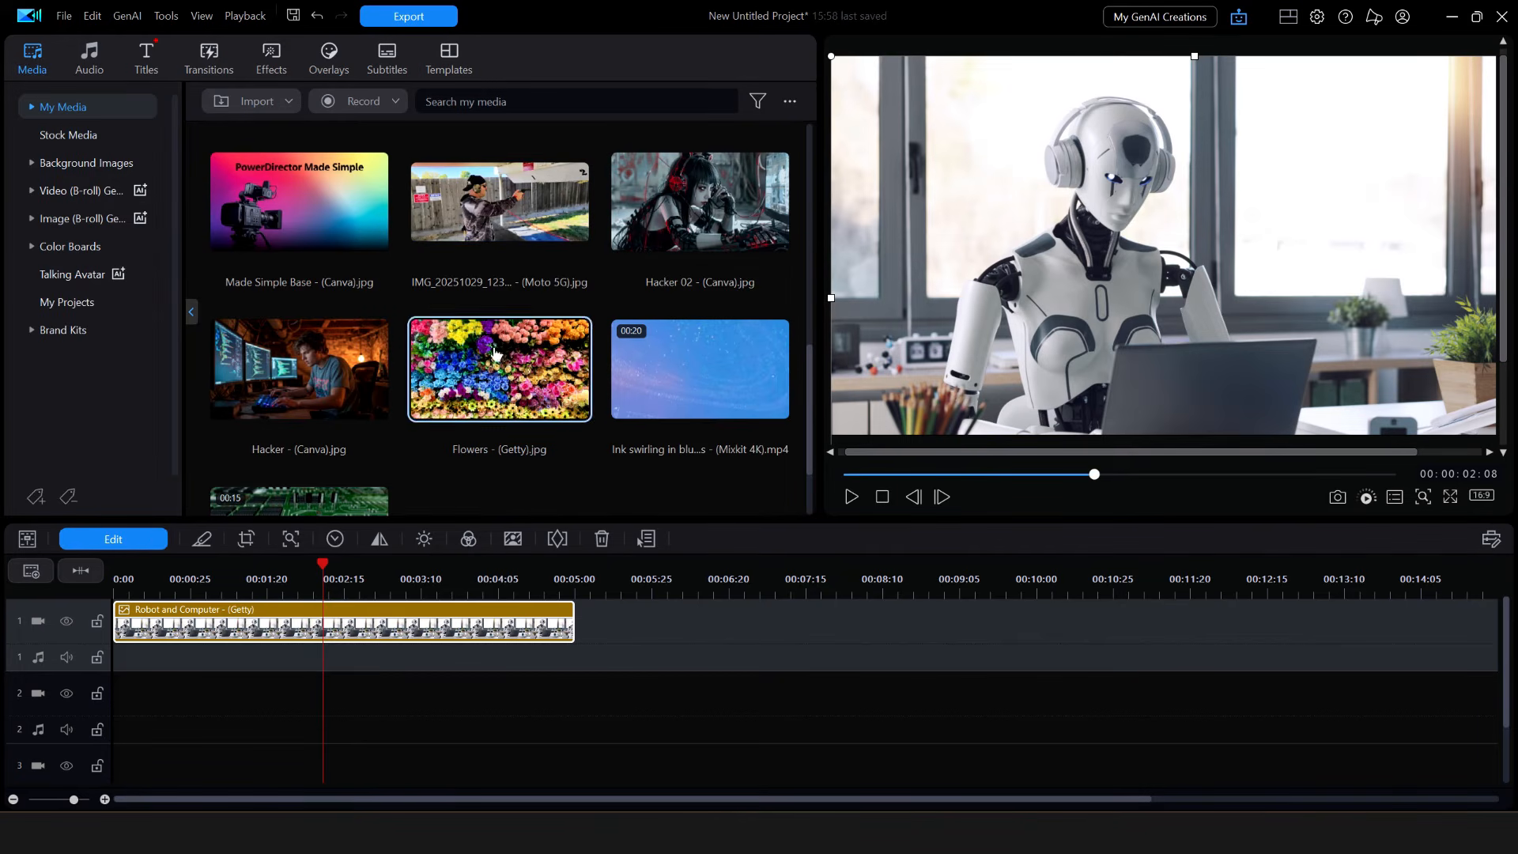
{"action": "left_click", "coordinate": [537, 224]}
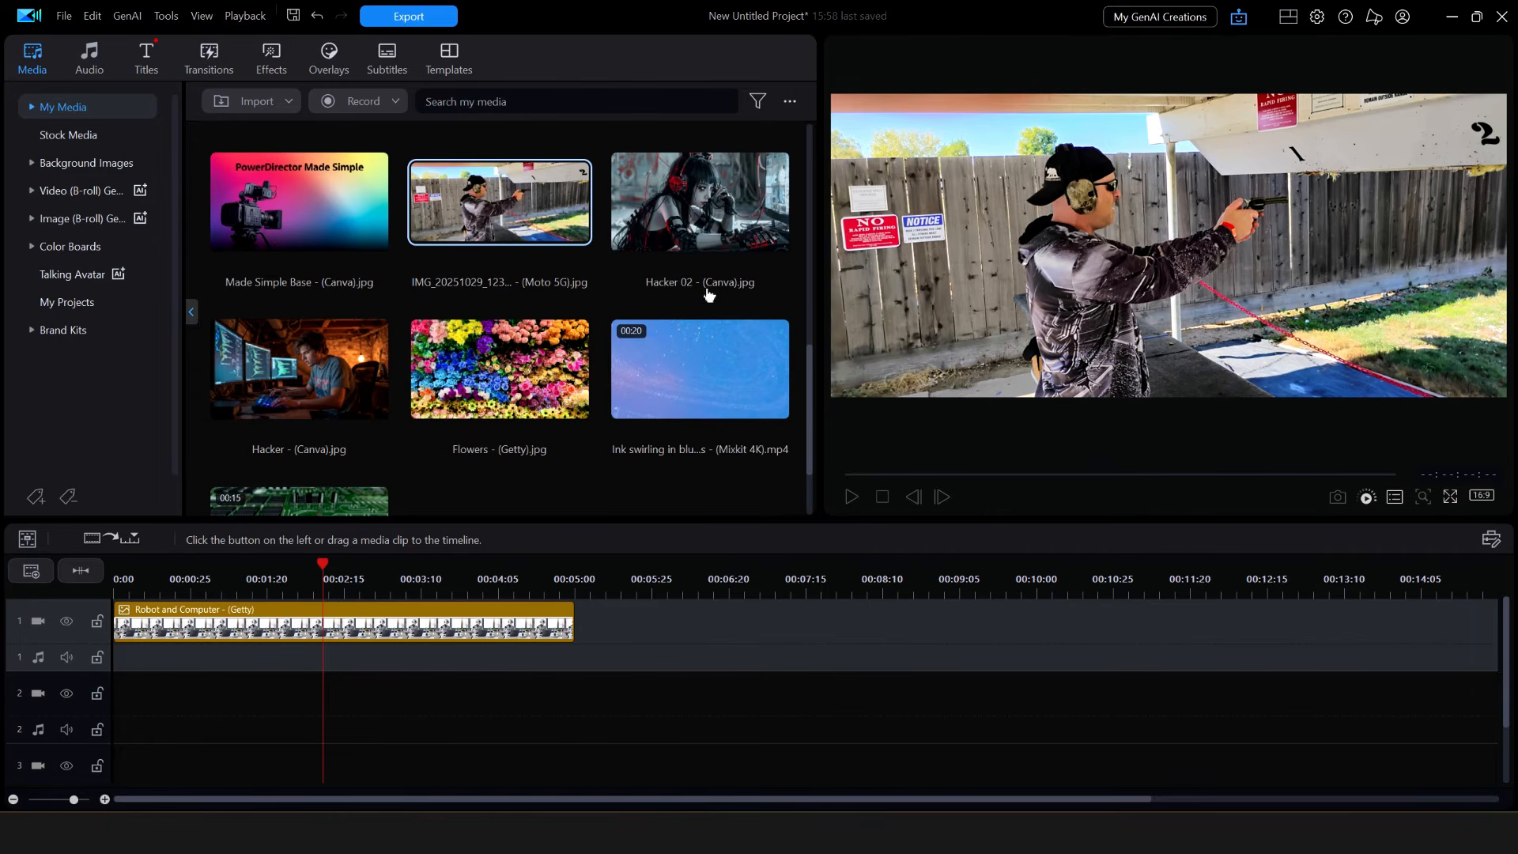
{"action": "left_click_drag", "start_coordinate": [528, 197], "coordinate": [658, 642]}
{"action": "left_click", "coordinate": [810, 576]}
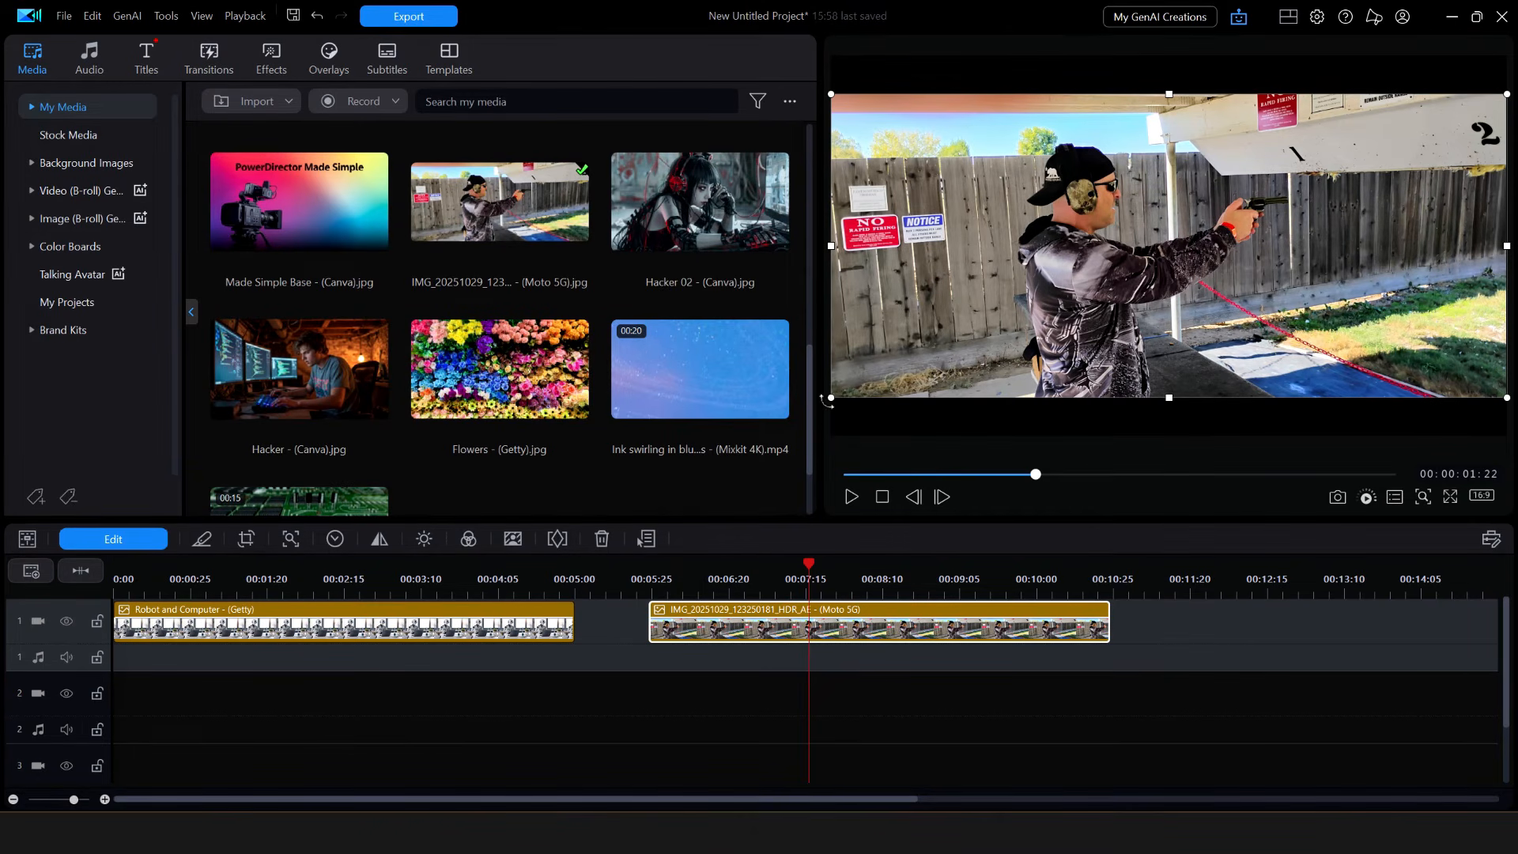
- Scale the range-shooter photo to fill the 16:9 frame and shift it up to reframe it
{"action": "left_click_drag", "start_coordinate": [828, 399], "coordinate": [777, 471]}
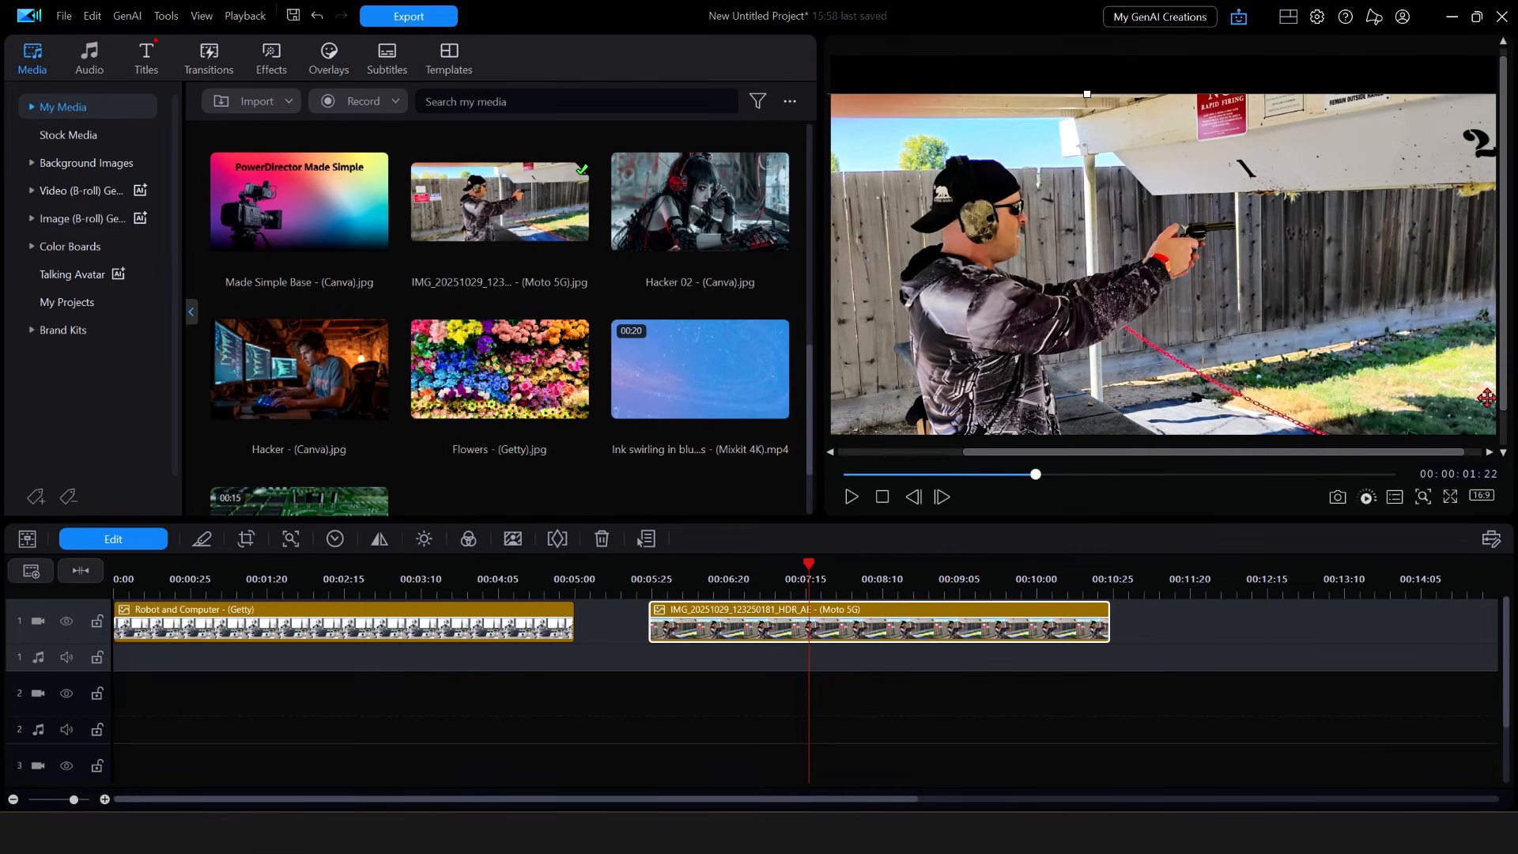
{"action": "left_click_drag", "start_coordinate": [1501, 393], "coordinate": [1501, 426]}
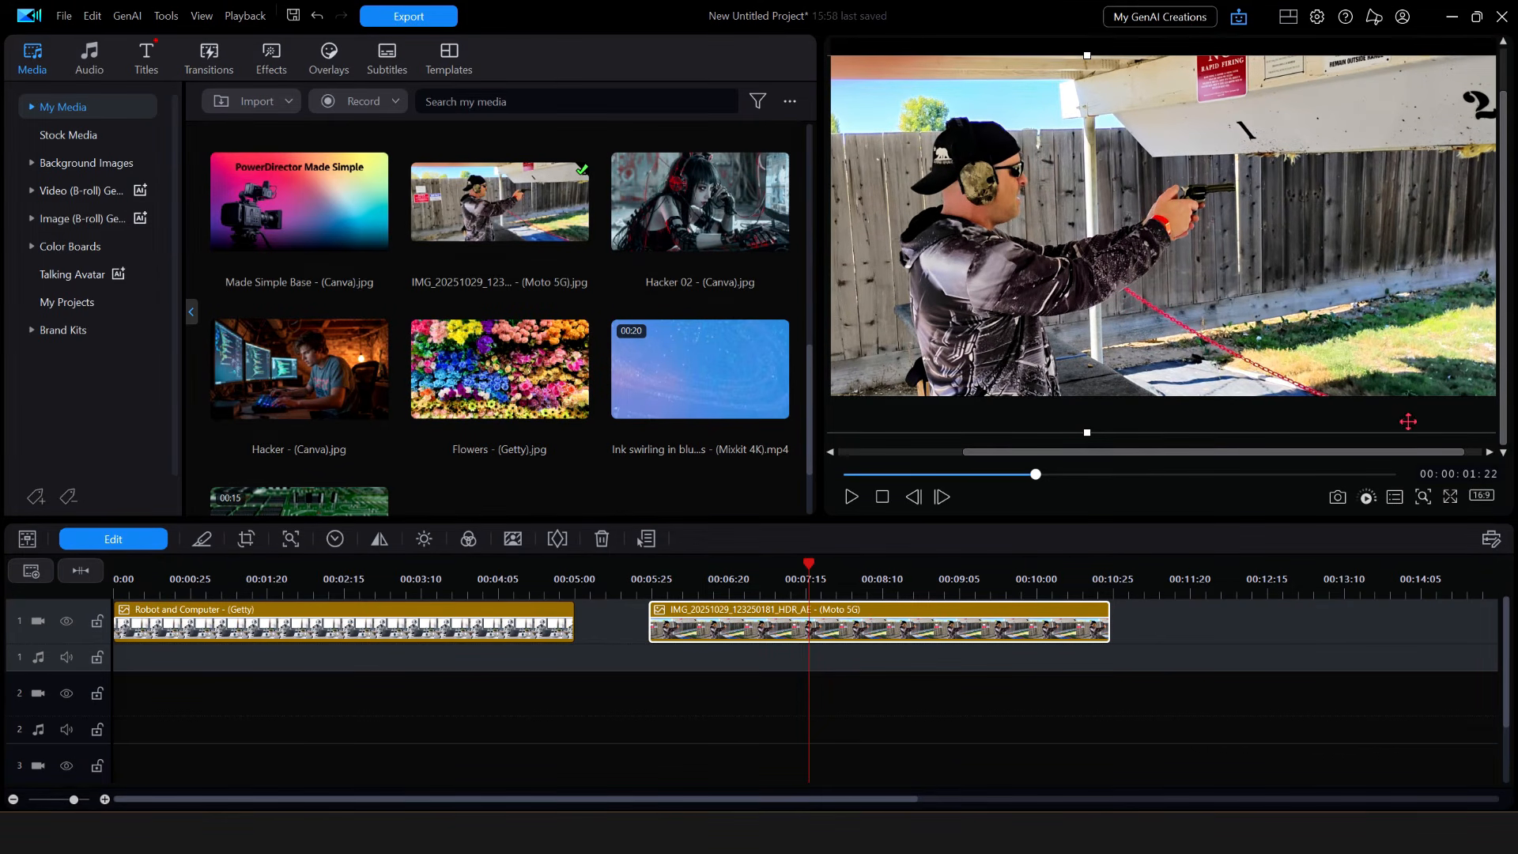
{"action": "left_click_drag", "start_coordinate": [1181, 452], "coordinate": [1199, 452]}
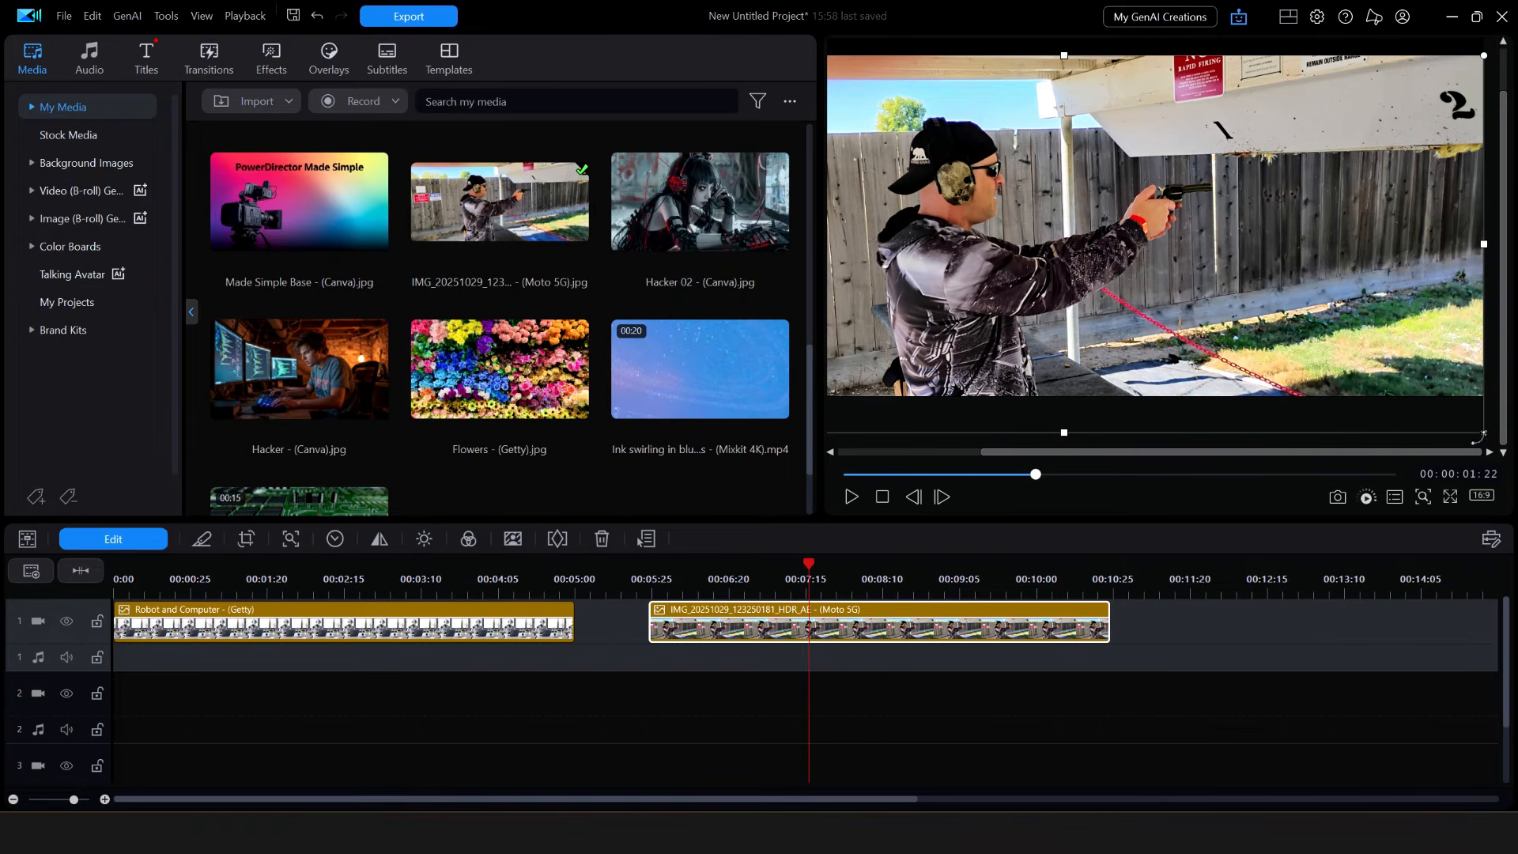
{"action": "left_click_drag", "start_coordinate": [1483, 431], "coordinate": [1516, 505]}
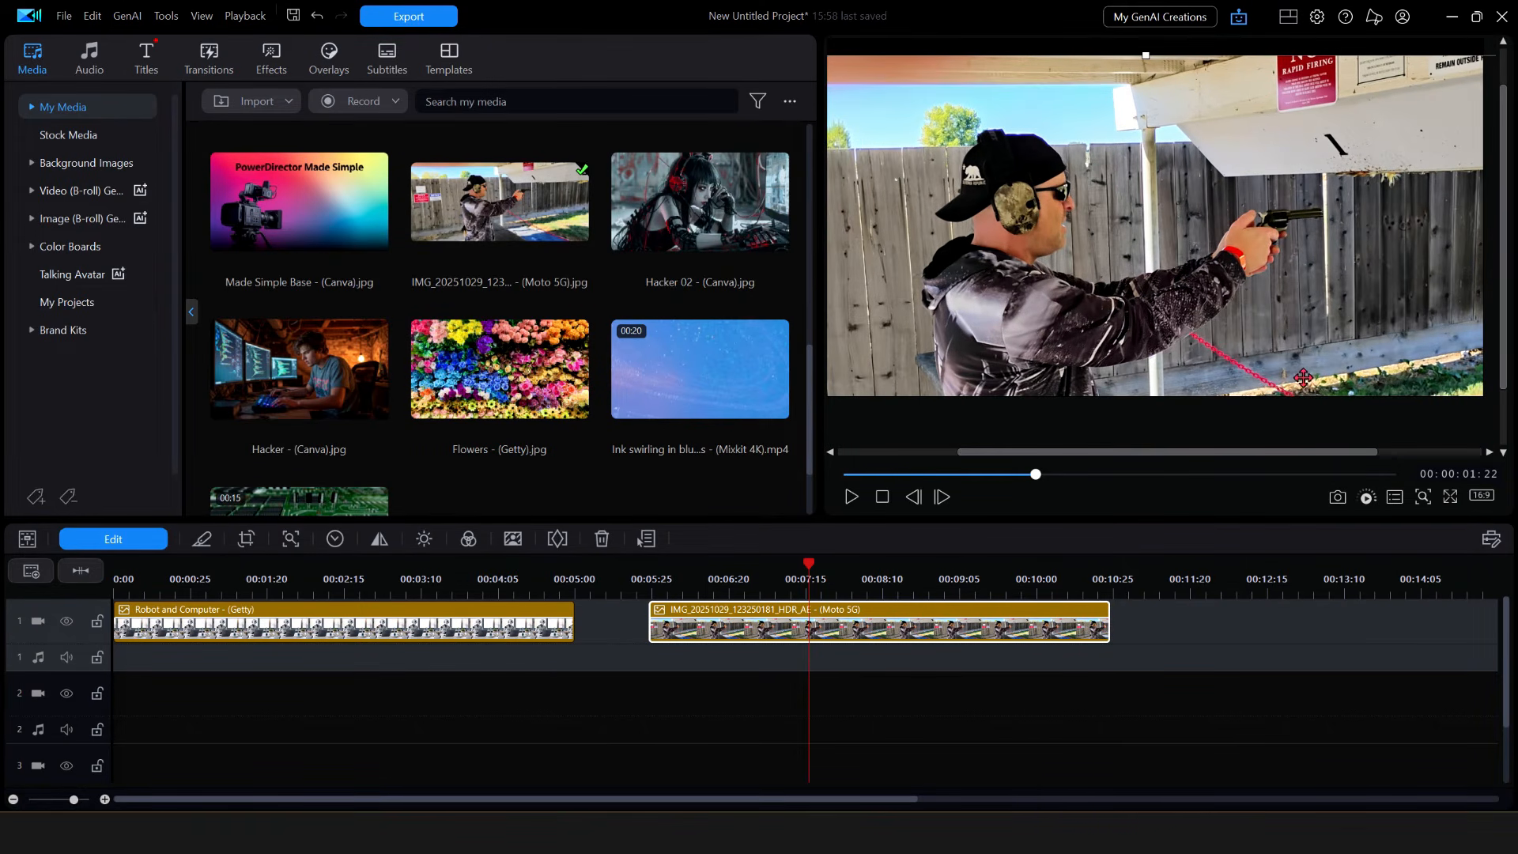
{"action": "left_click", "coordinate": [934, 566]}
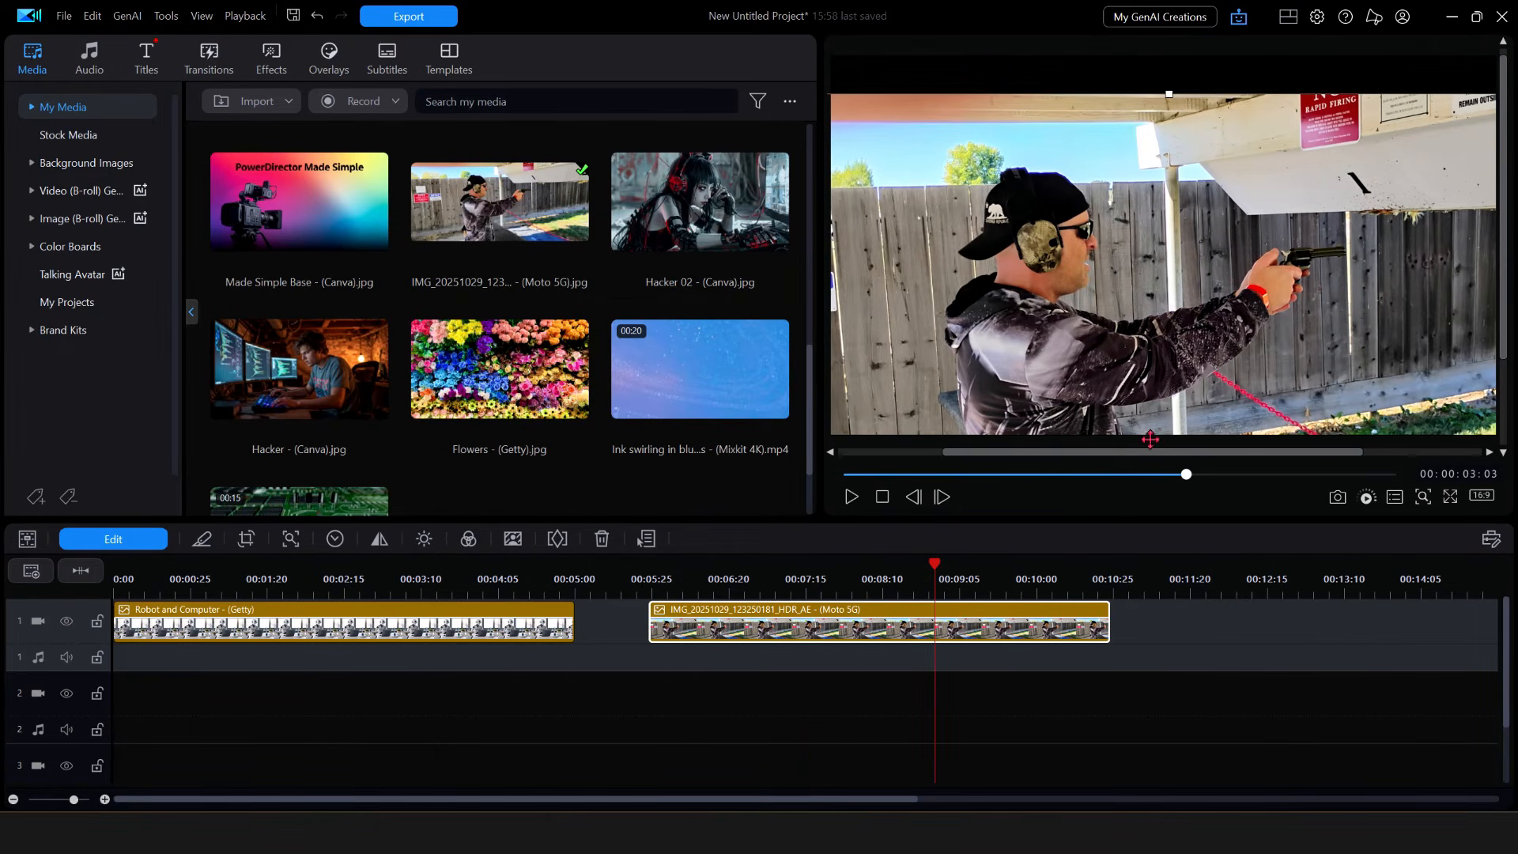
{"action": "left_click_drag", "start_coordinate": [1163, 357], "coordinate": [1210, 319]}
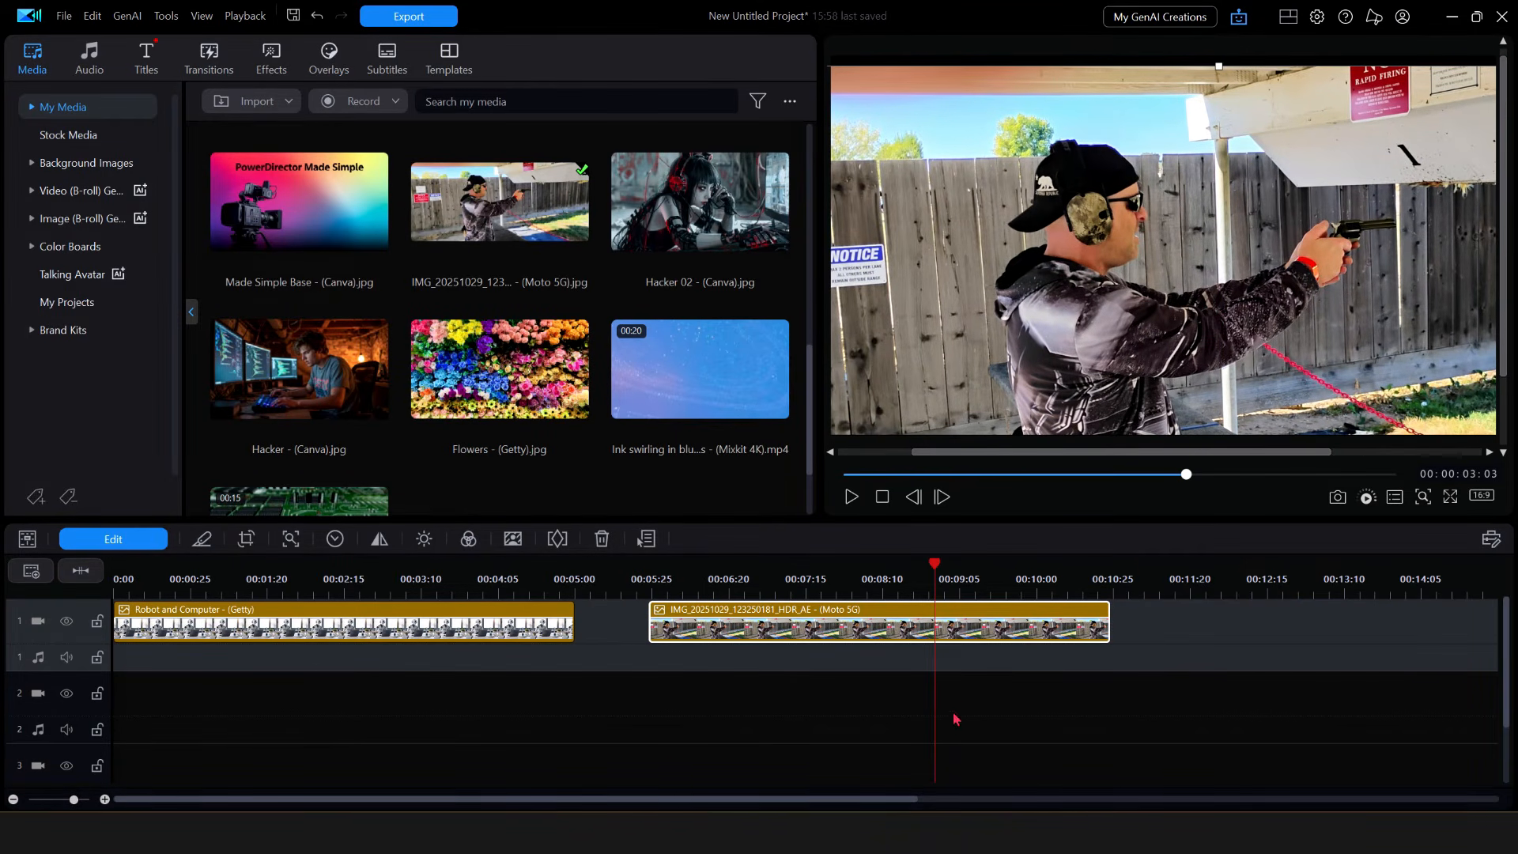